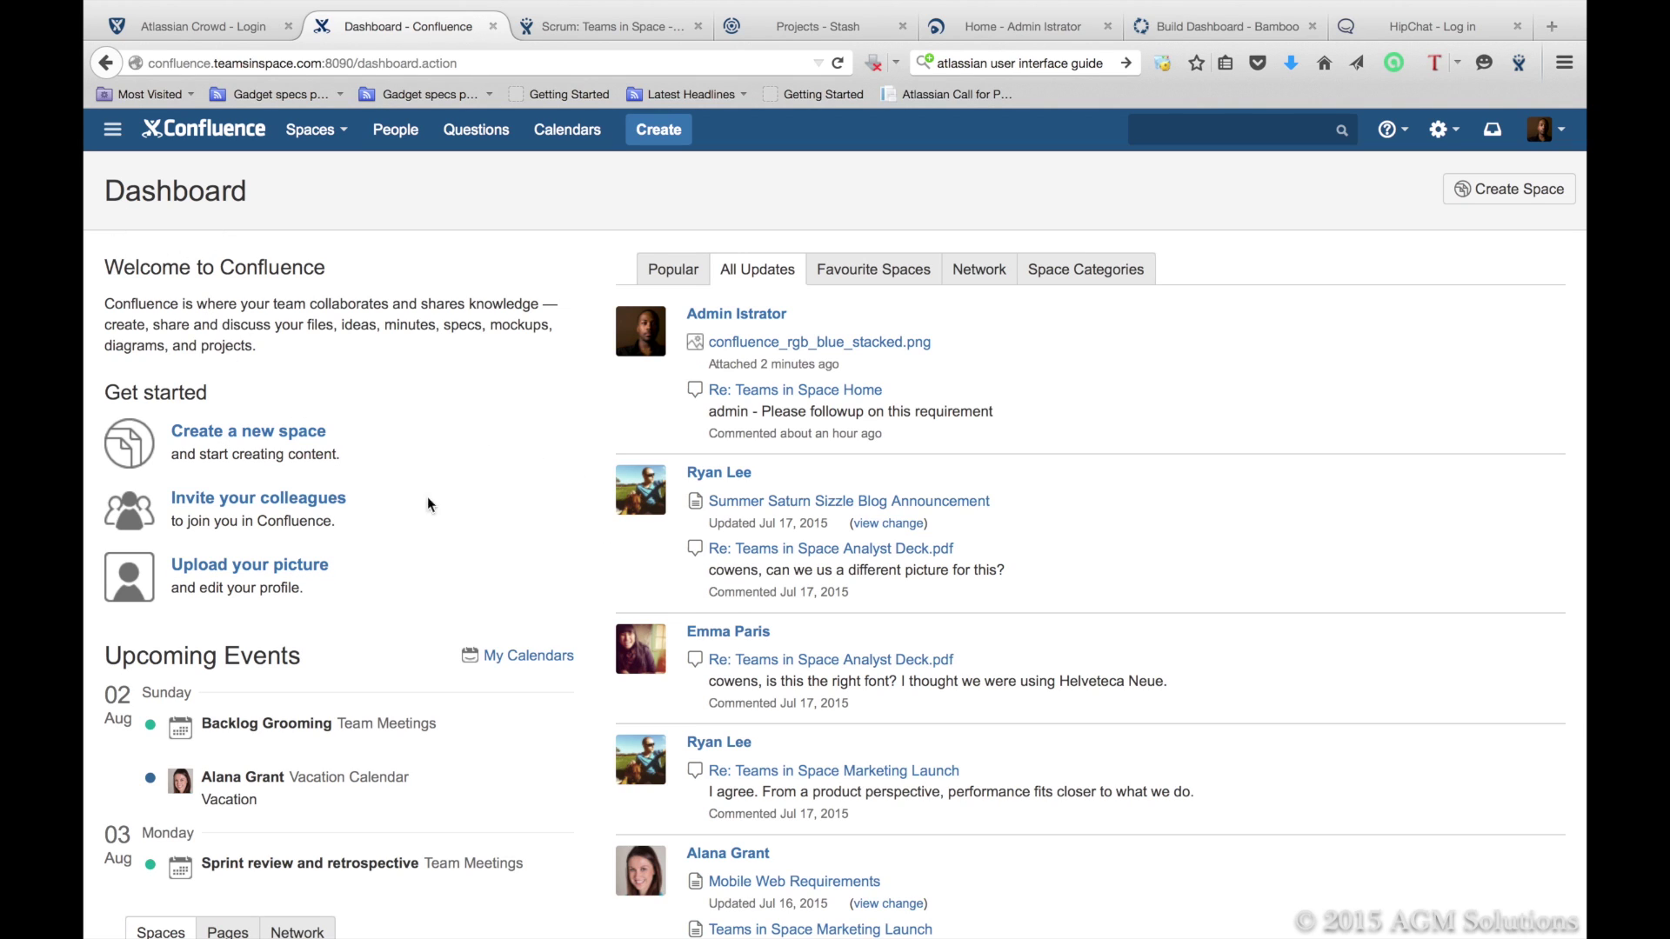
# Step: Look over the dashboard, briefly checking the linked Atlassian apps list and personal account options
pyautogui.scroll(-4, 443, 597)
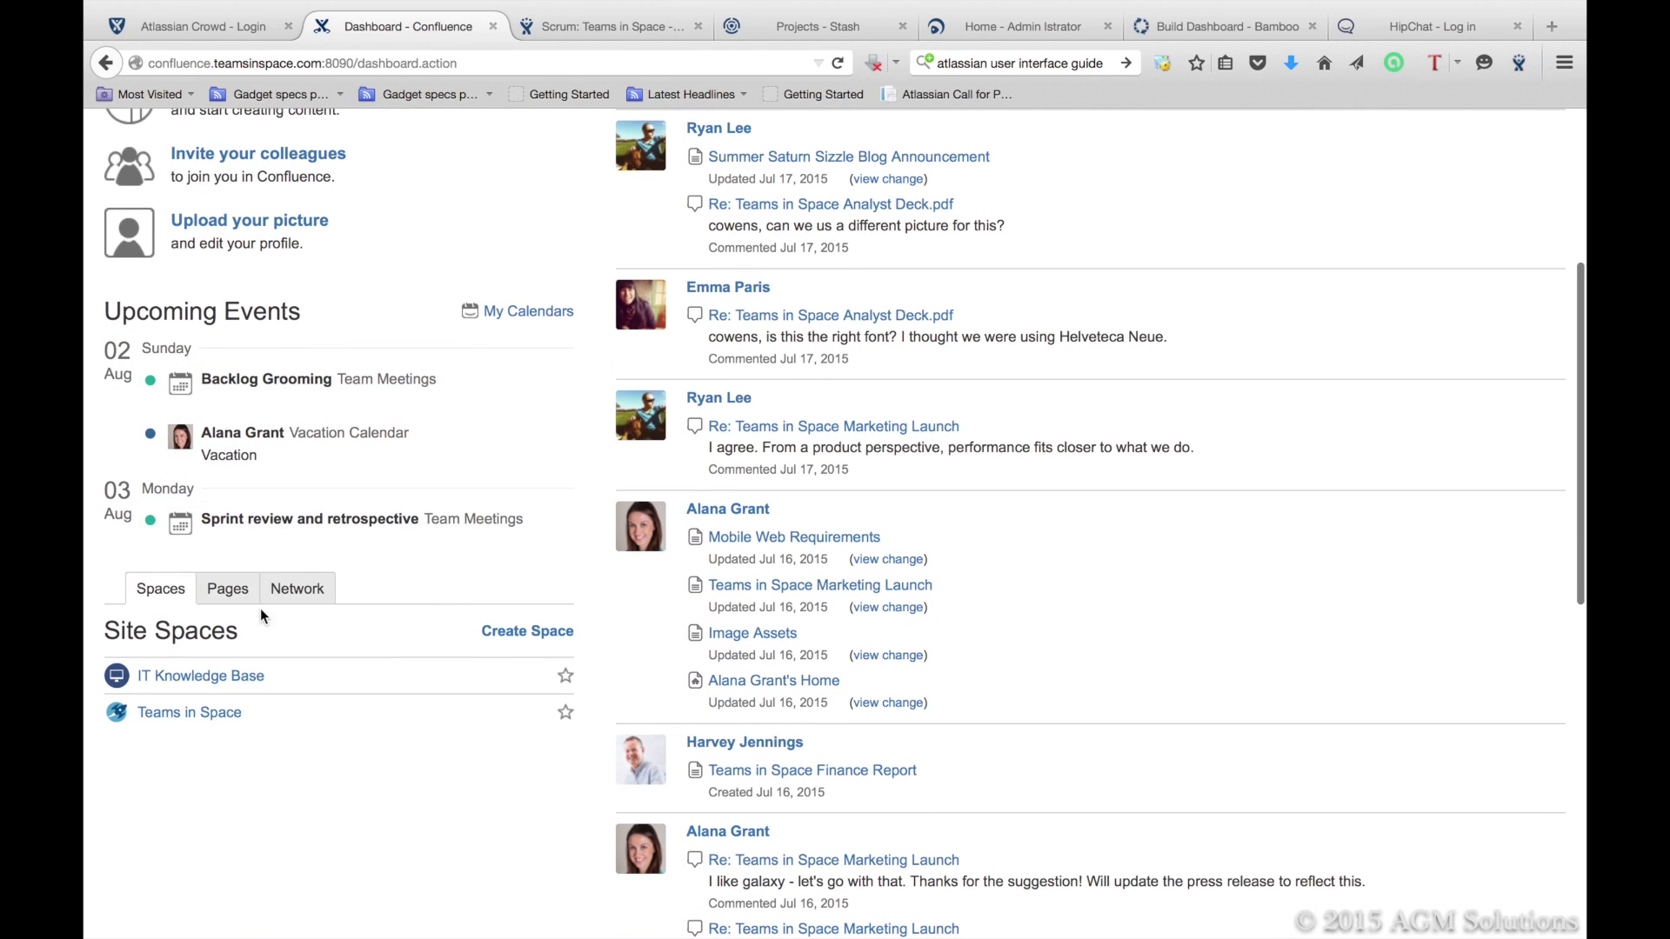
pyautogui.scroll(4, 520, 487)
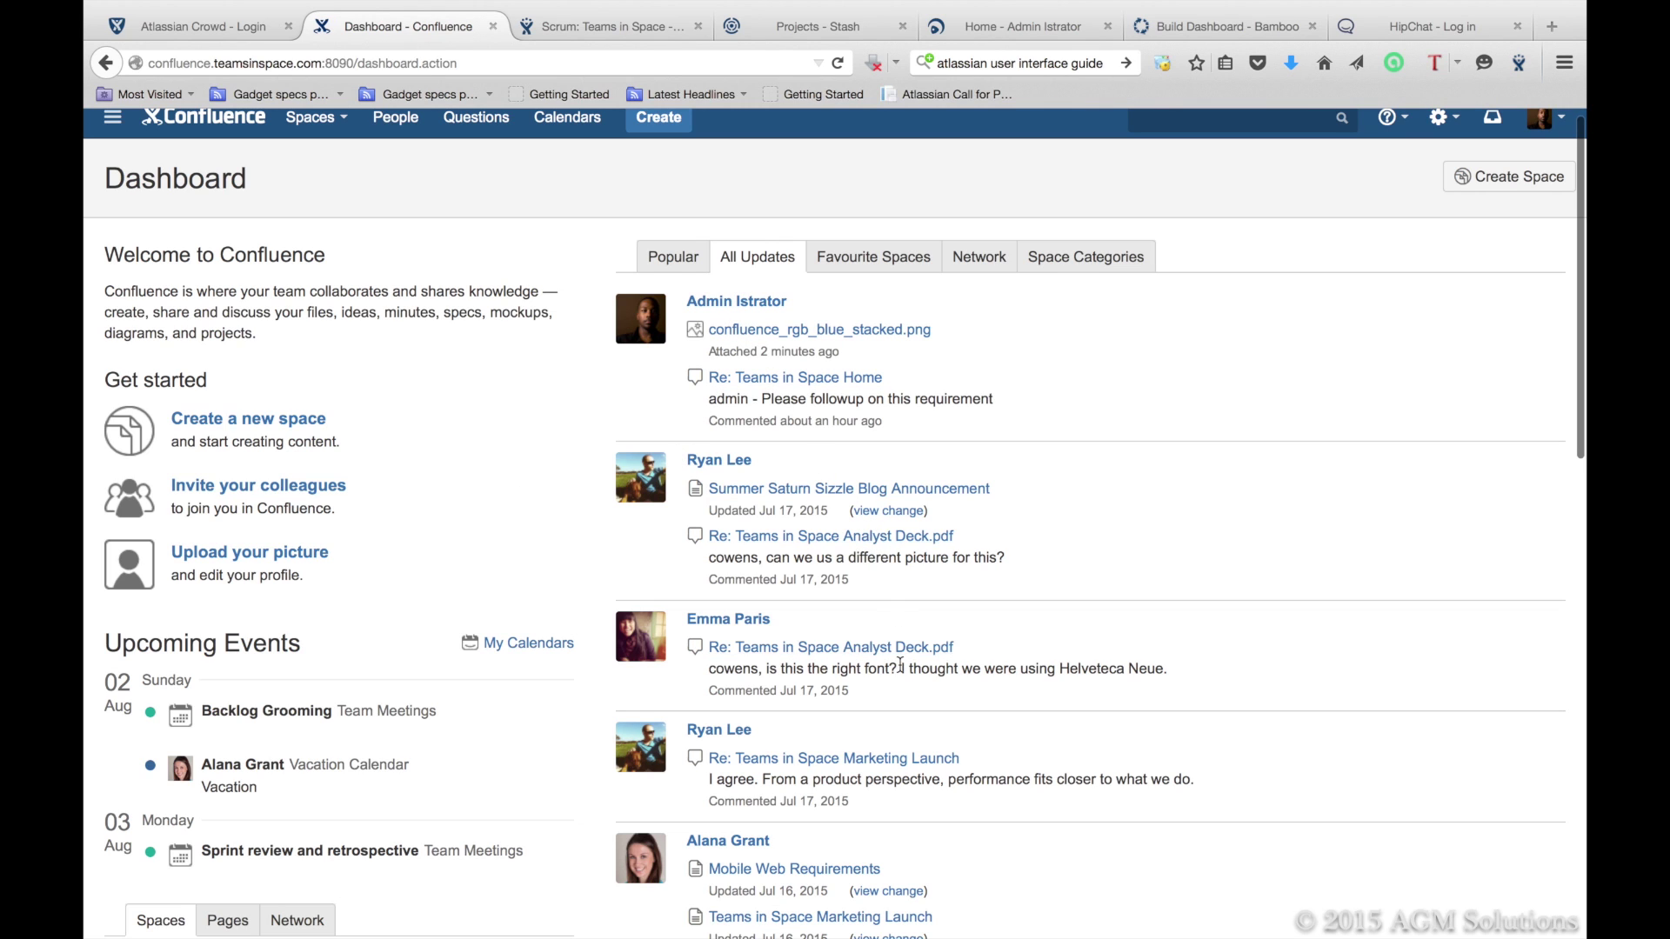
pyautogui.scroll(-3, 901, 668)
pyautogui.scroll(-8, 900, 671)
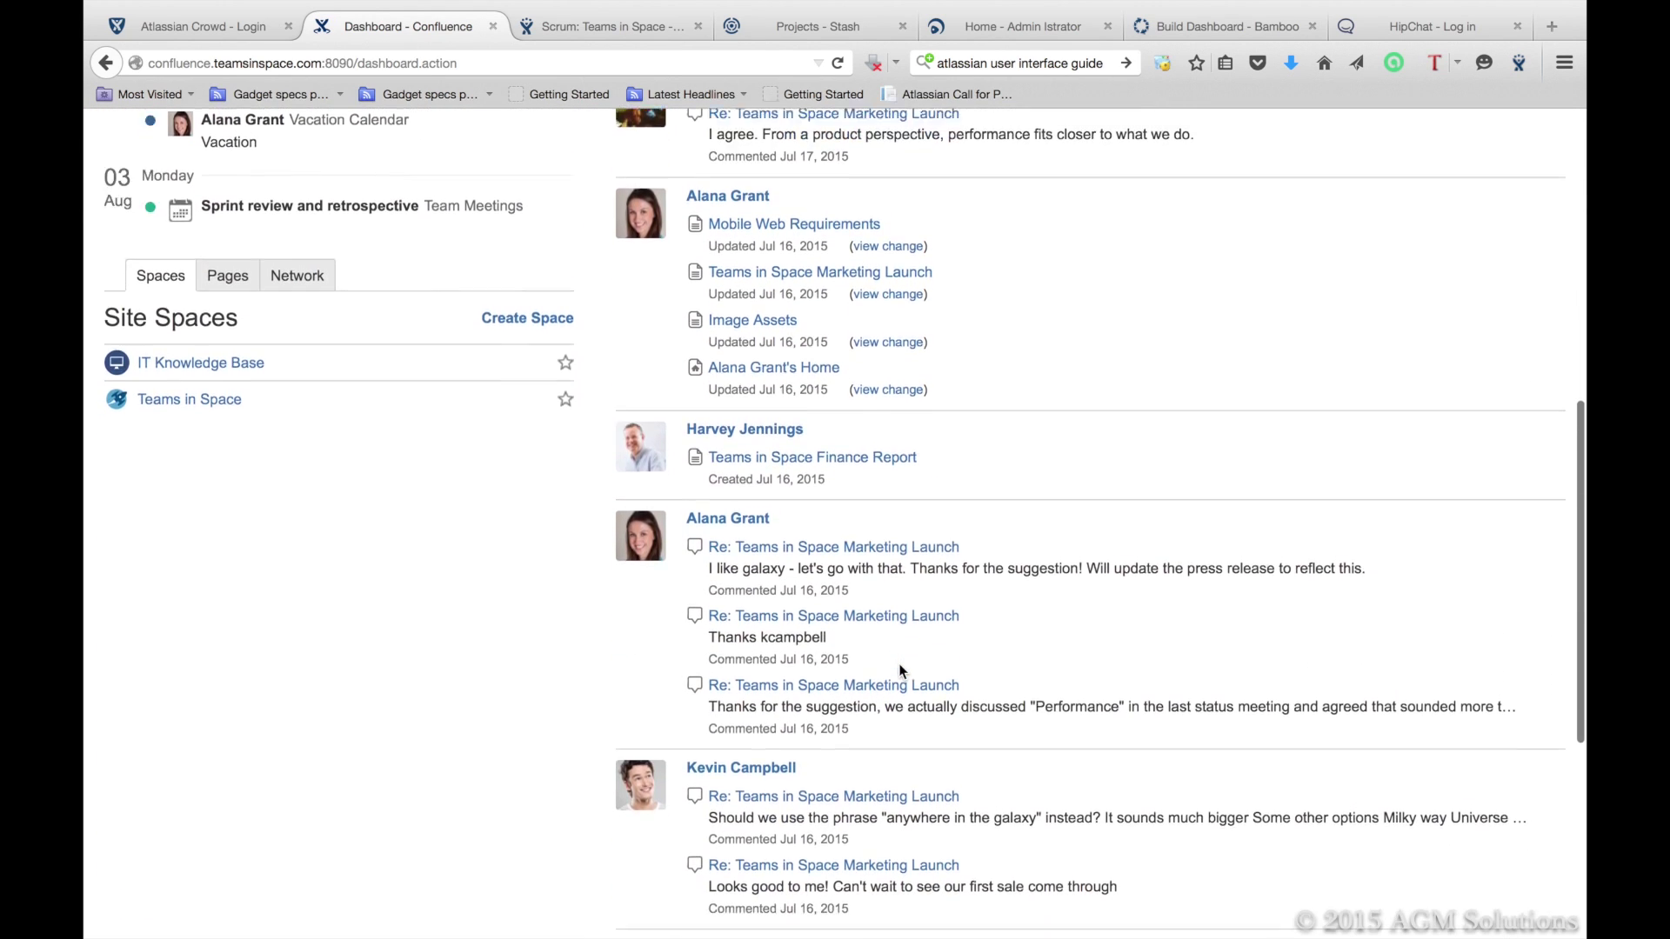
pyautogui.scroll(-3, 901, 670)
pyautogui.scroll(14, 900, 670)
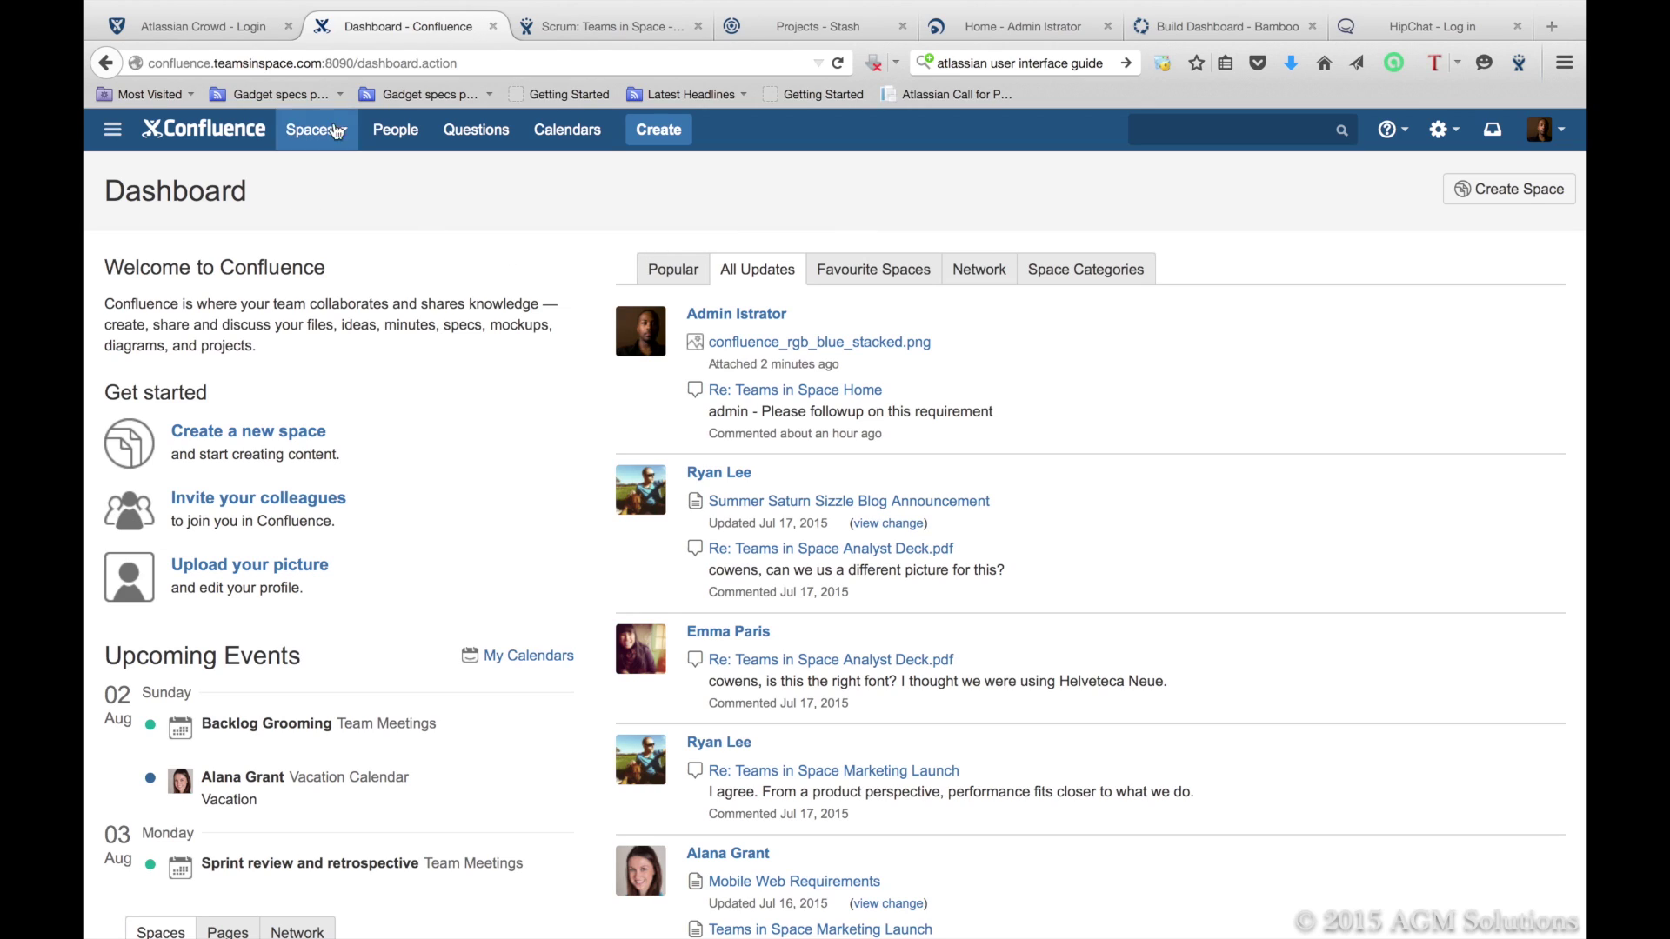
pyautogui.click(114, 133)
pyautogui.click(116, 137)
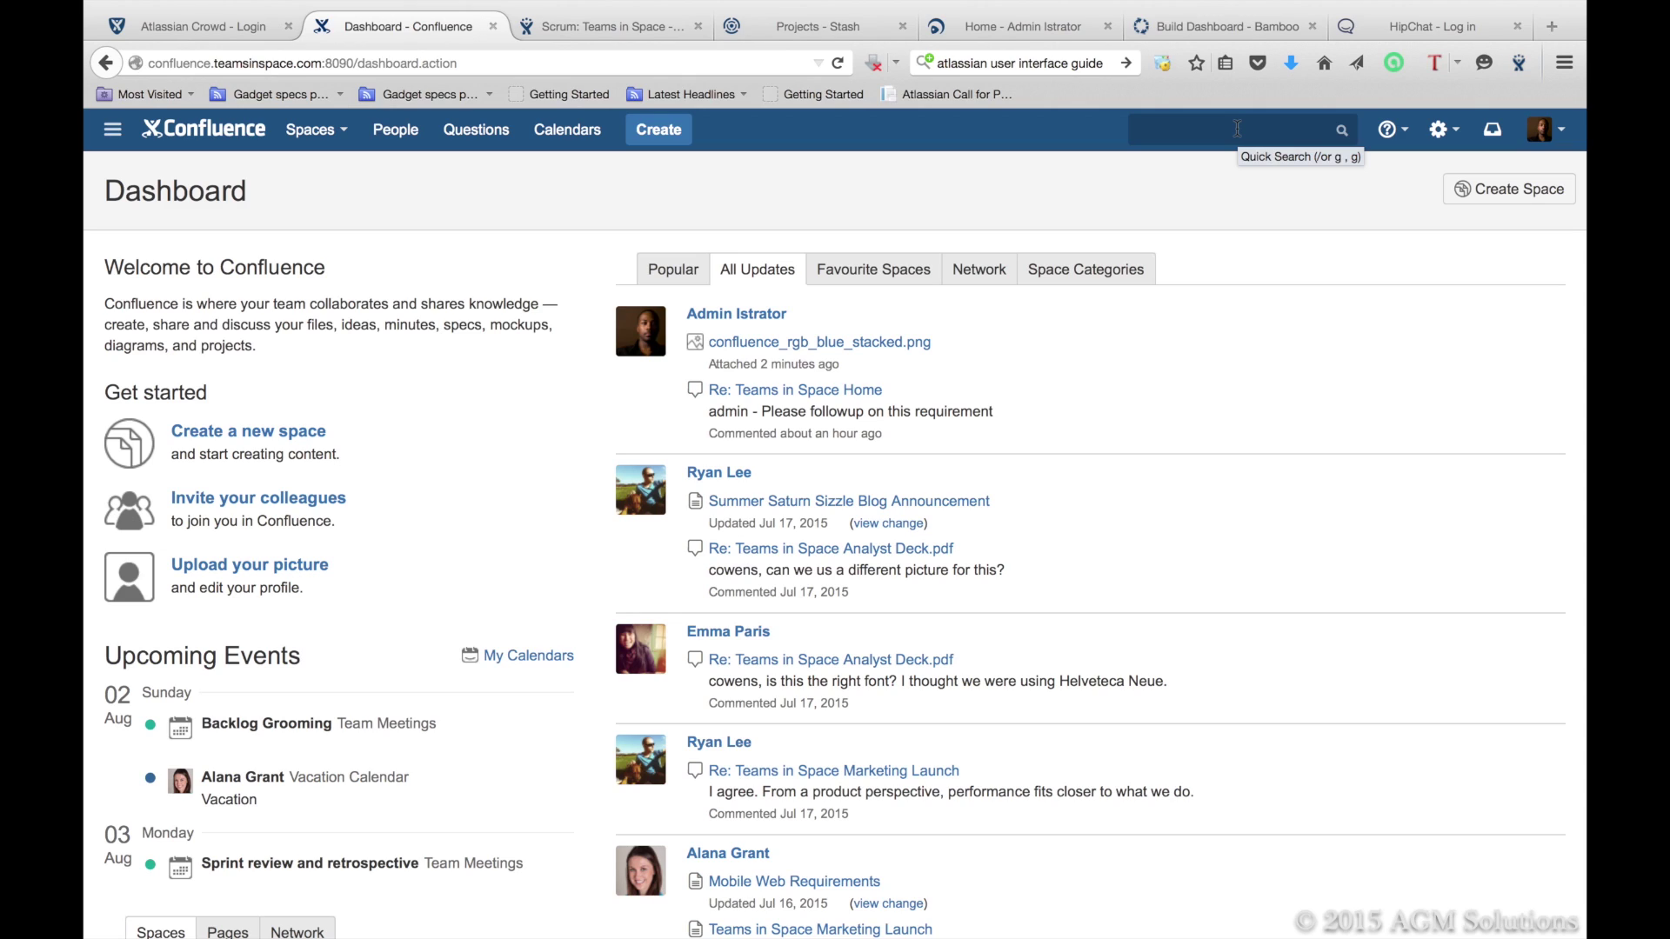
pyautogui.click(1555, 137)
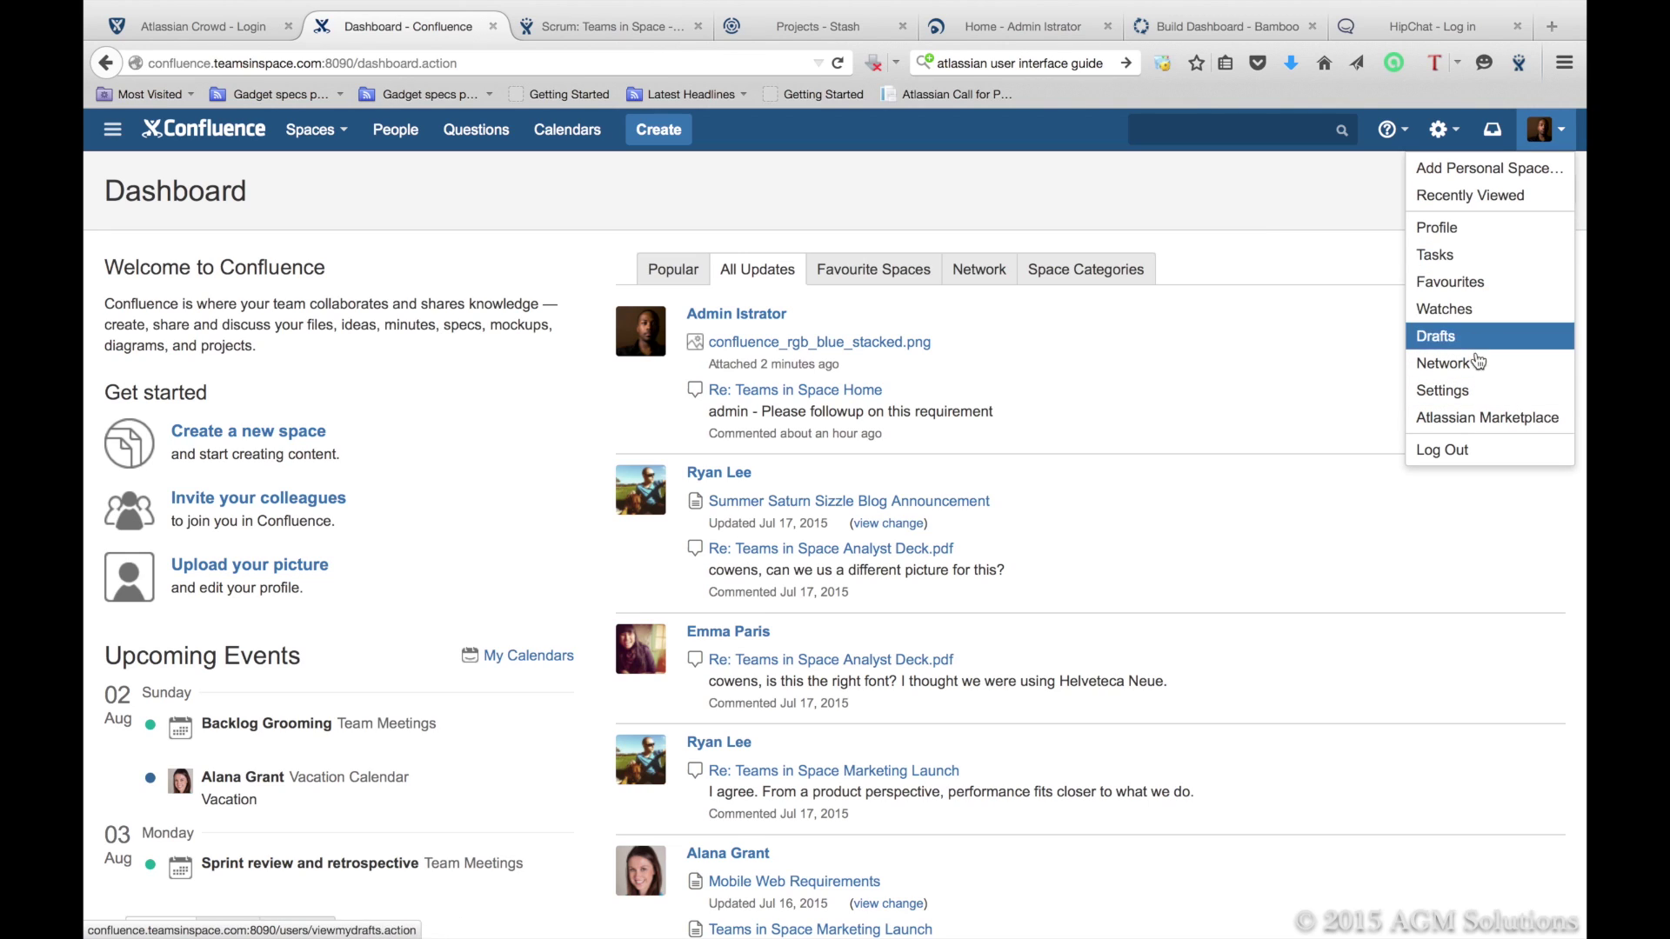
pyautogui.click(1318, 207)
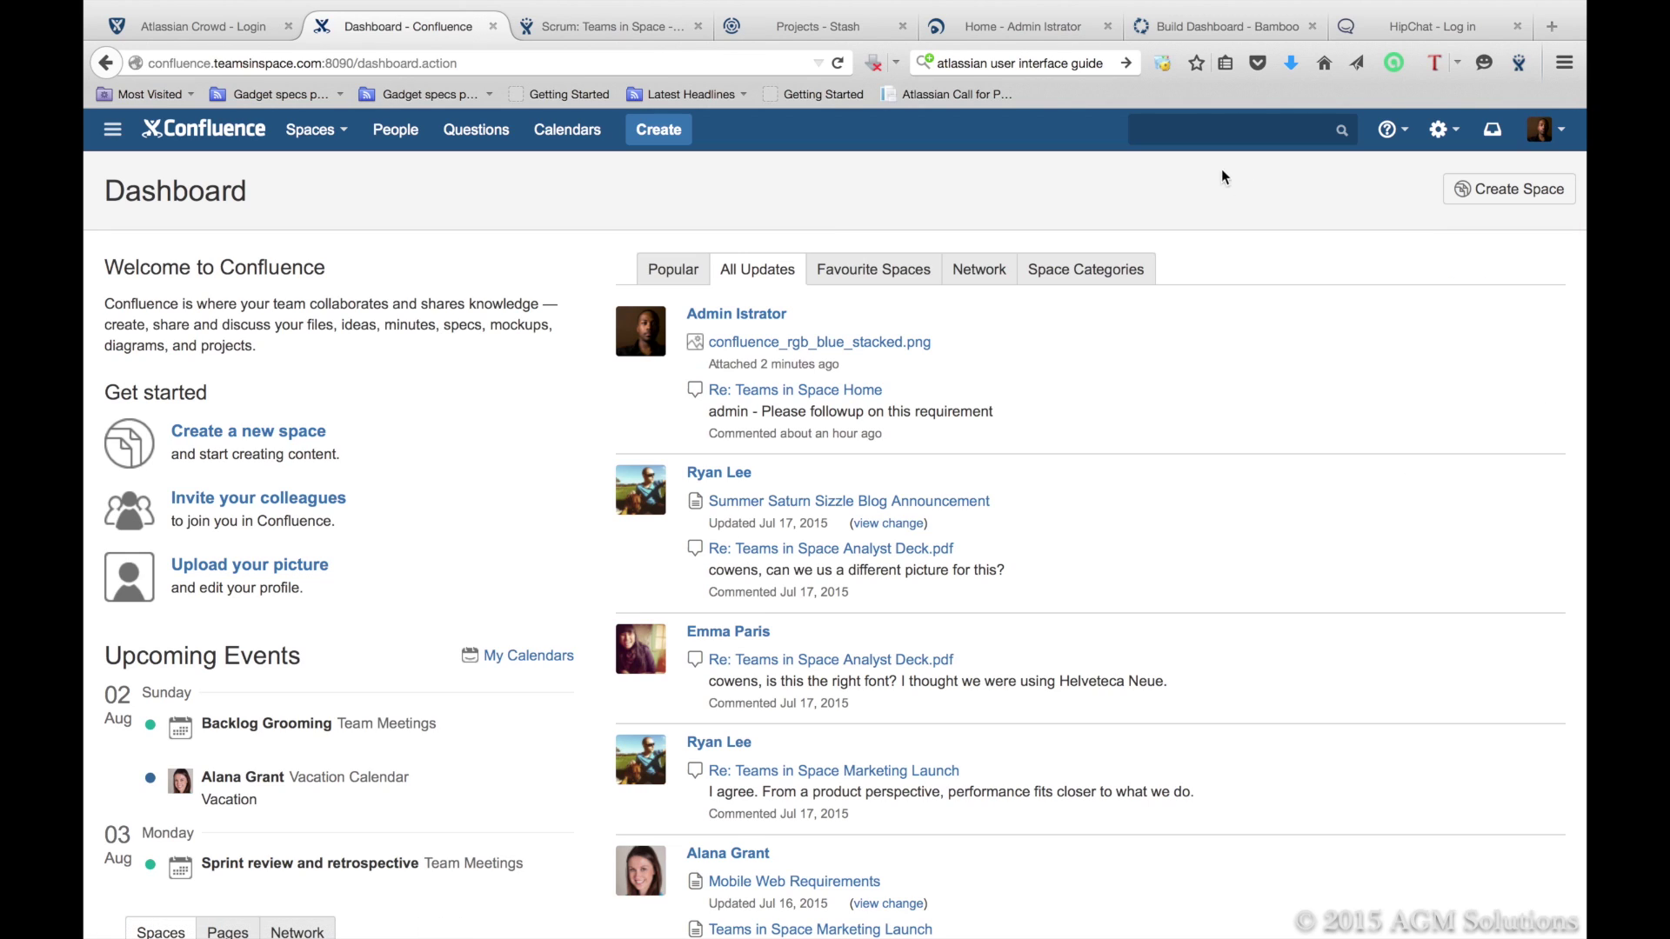
# Step: Quick-search 'Requirement' and open the Mobile Web Requirements page
pyautogui.click(1181, 129)
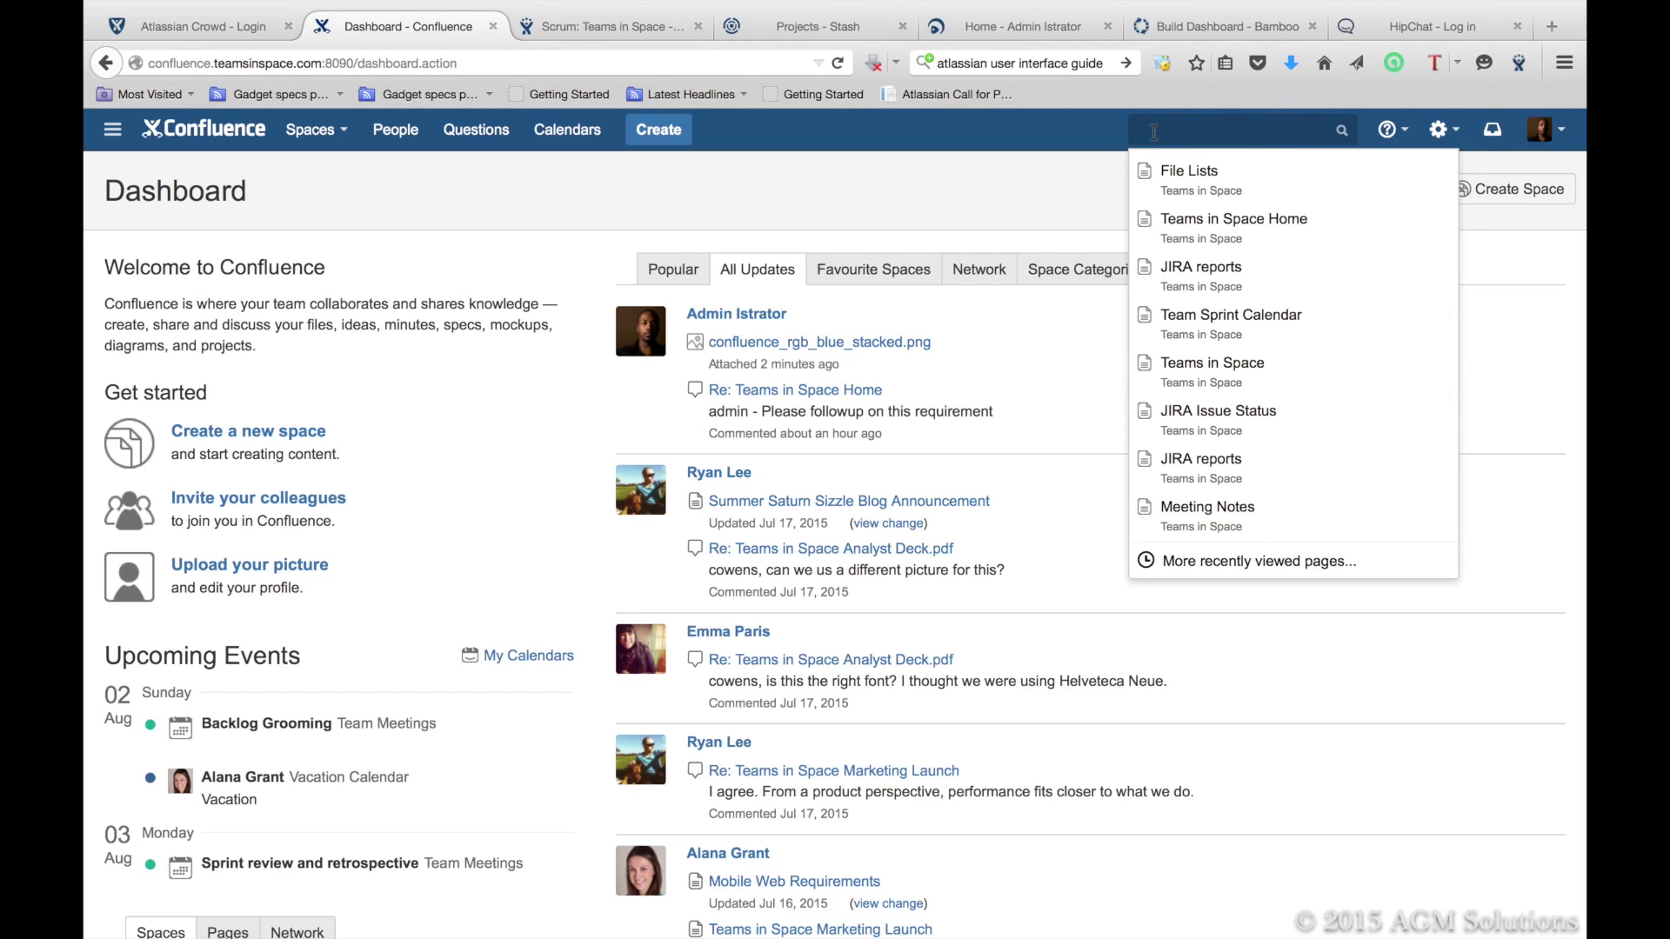
pyautogui.write('Requirem')
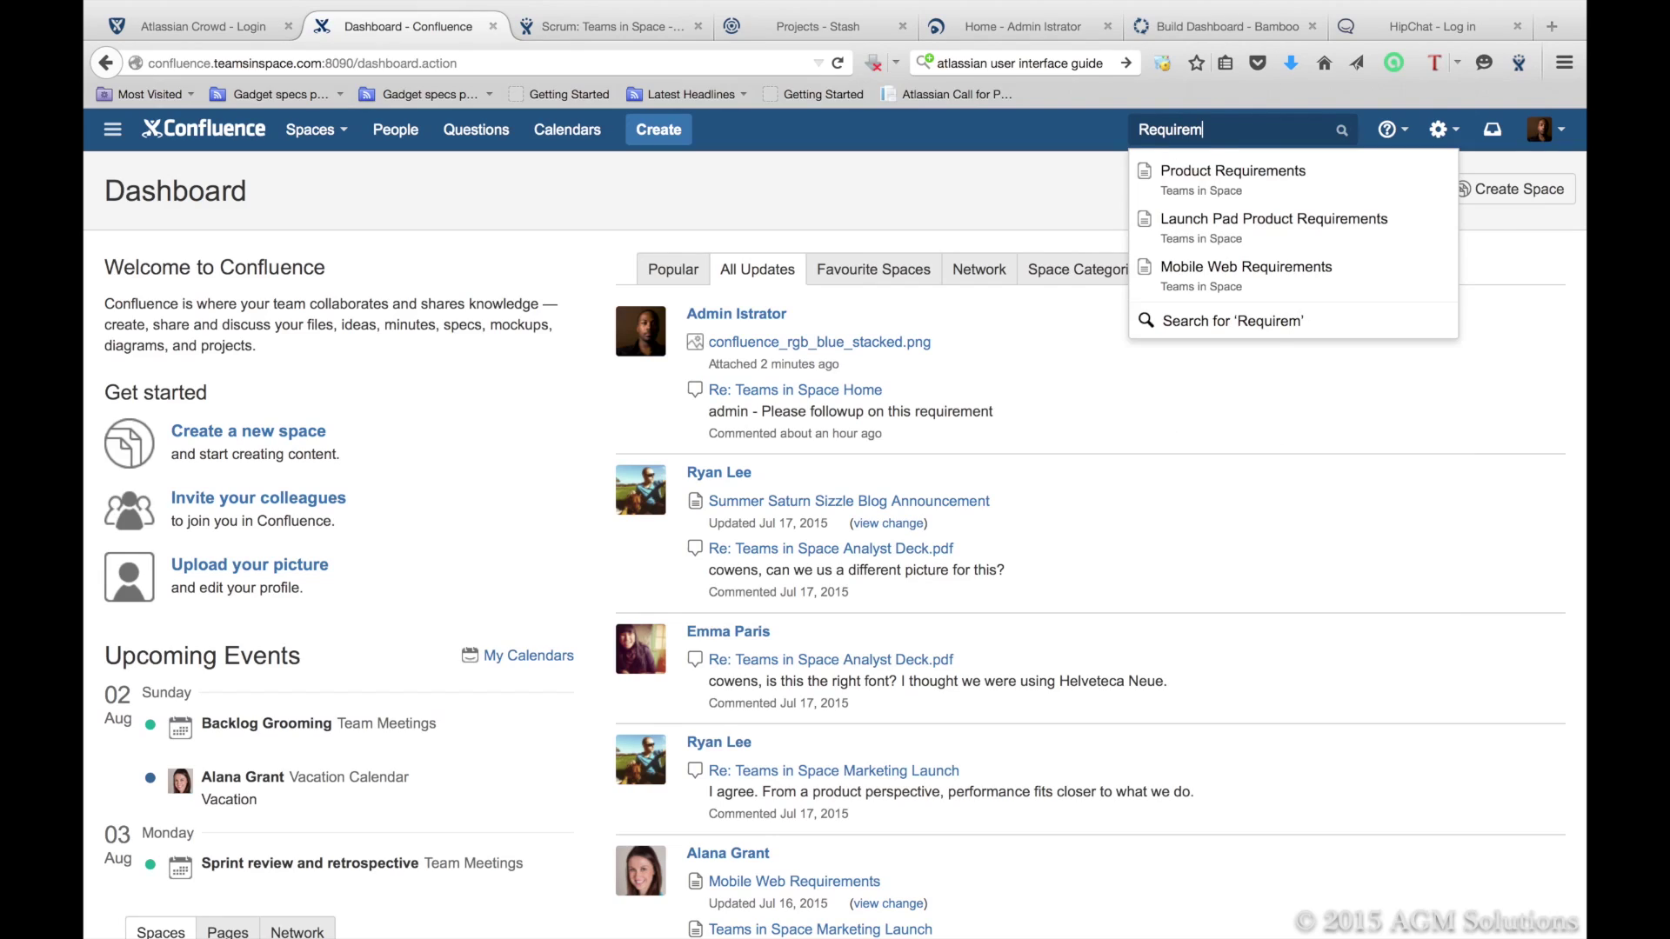
pyautogui.write('ent')
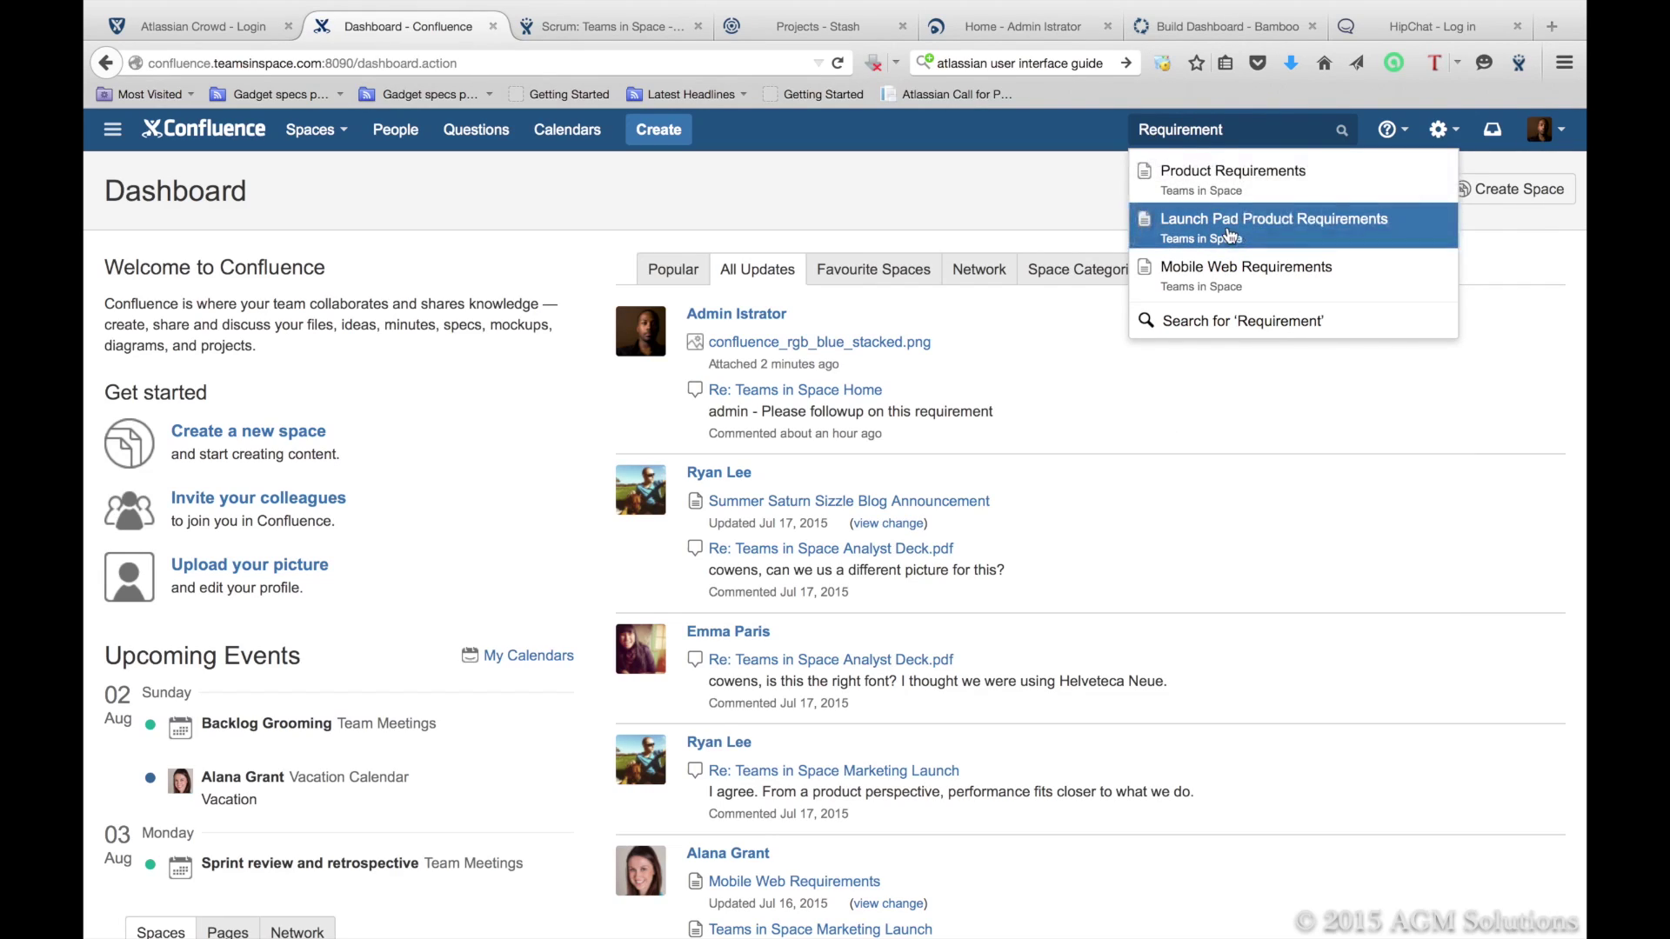
pyautogui.click(1230, 270)
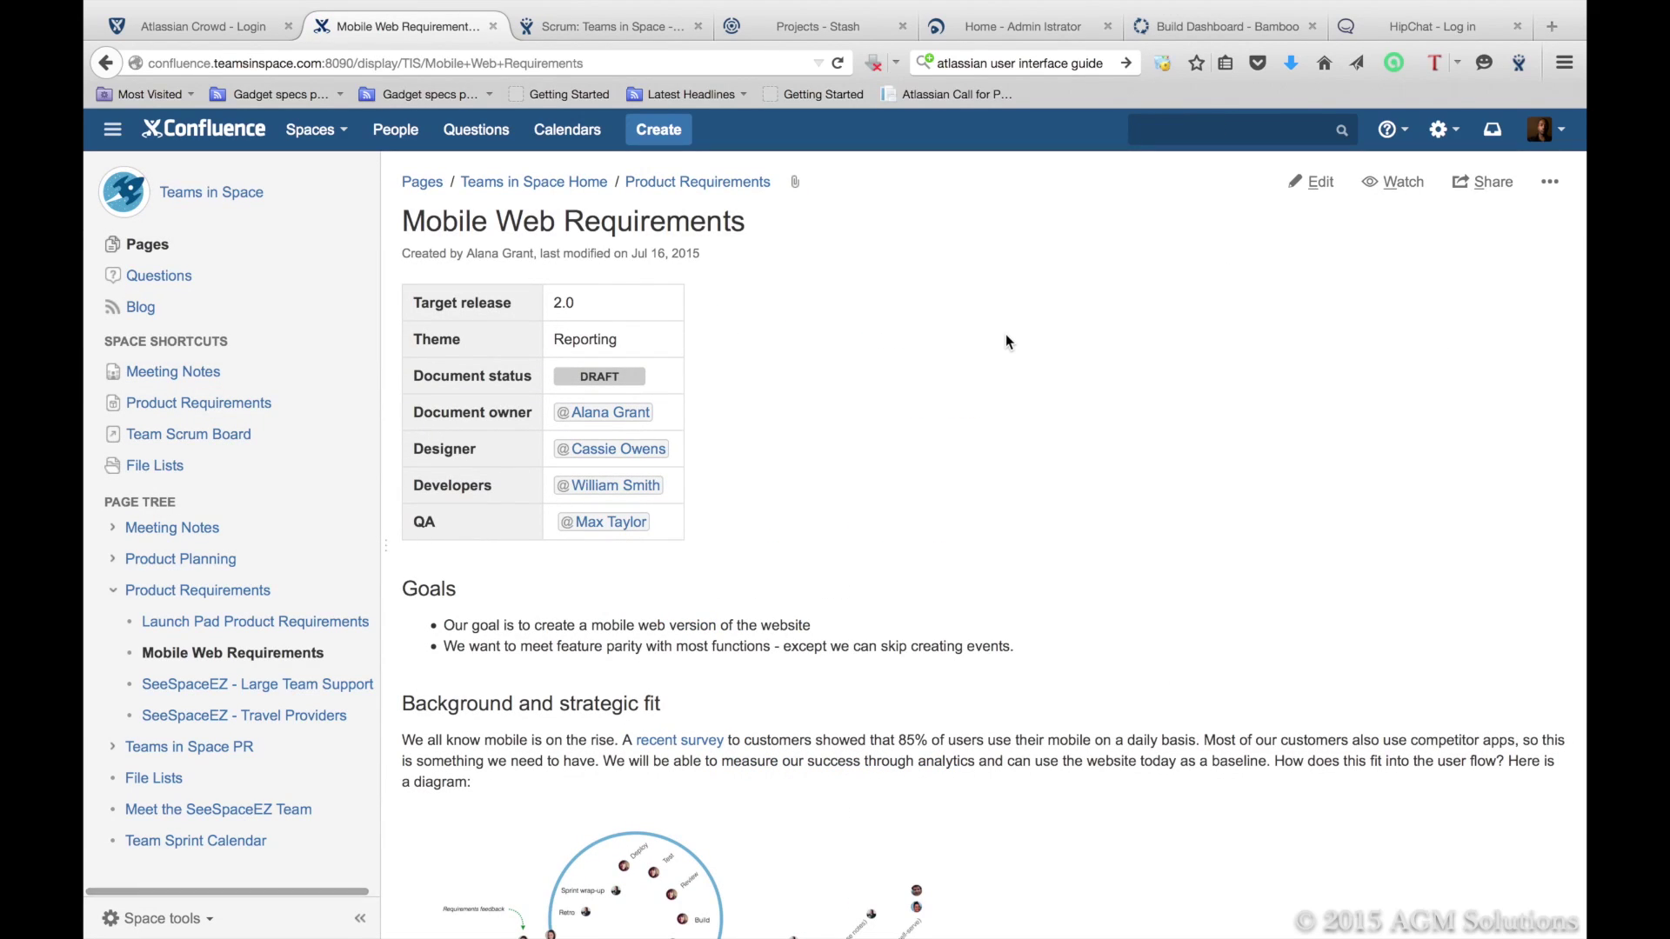
# Step: Return to the Dashboard, then read the Teams in Space Home comment notification and close notifications
pyautogui.click(203, 137)
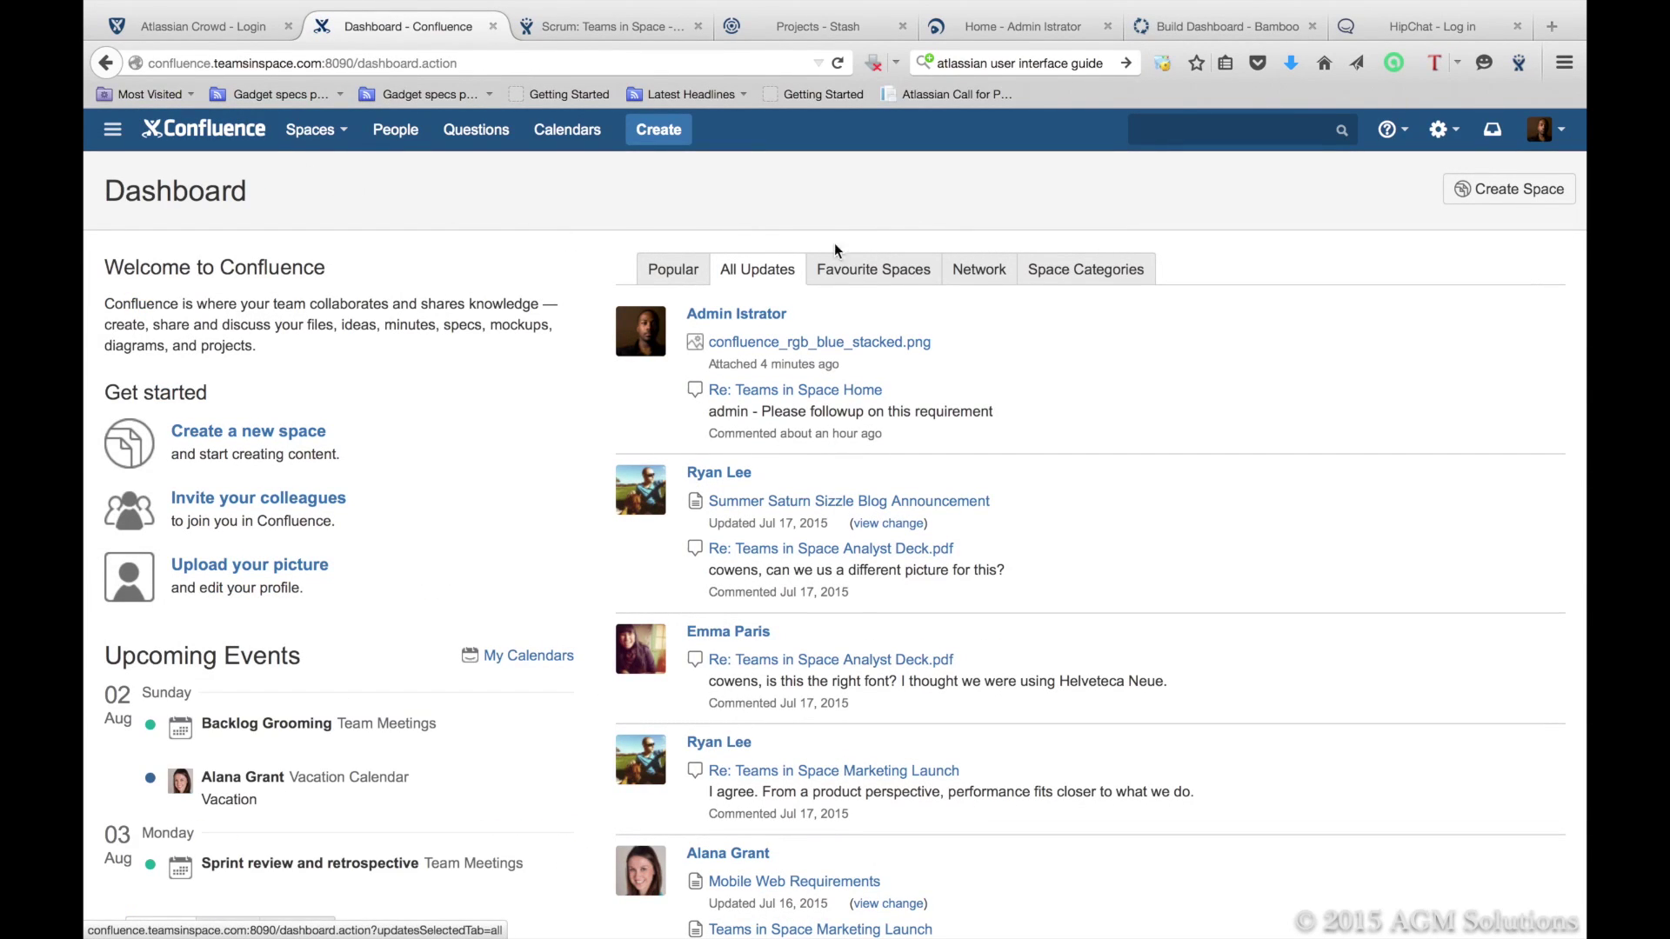
pyautogui.click(1493, 132)
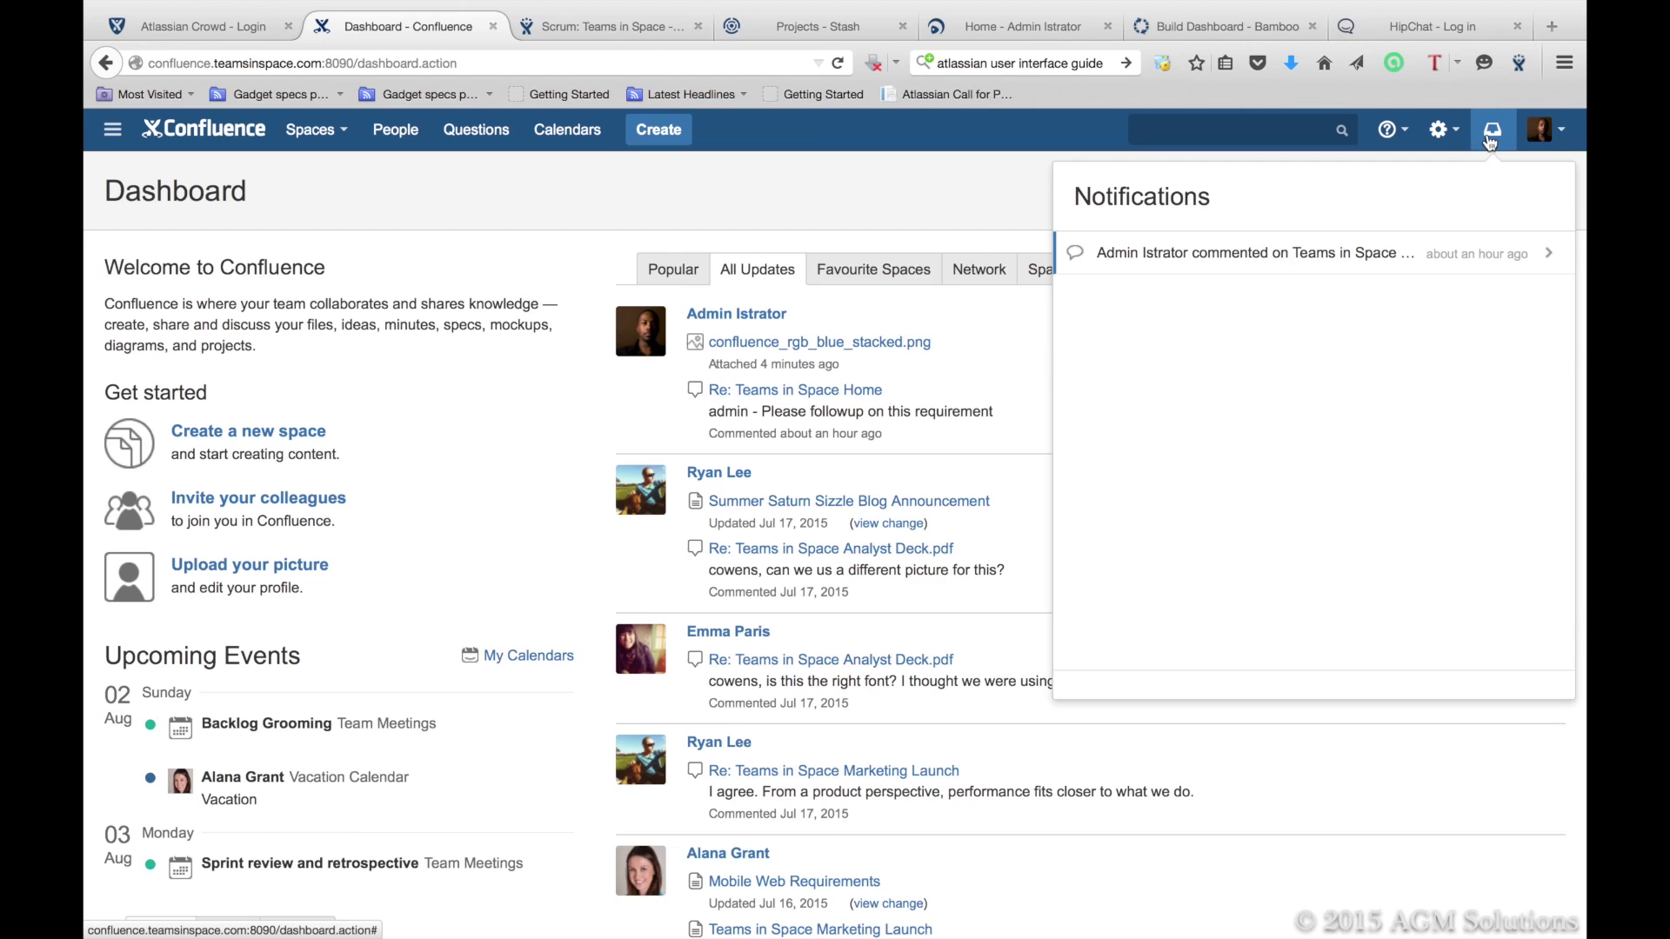
pyautogui.click(1221, 254)
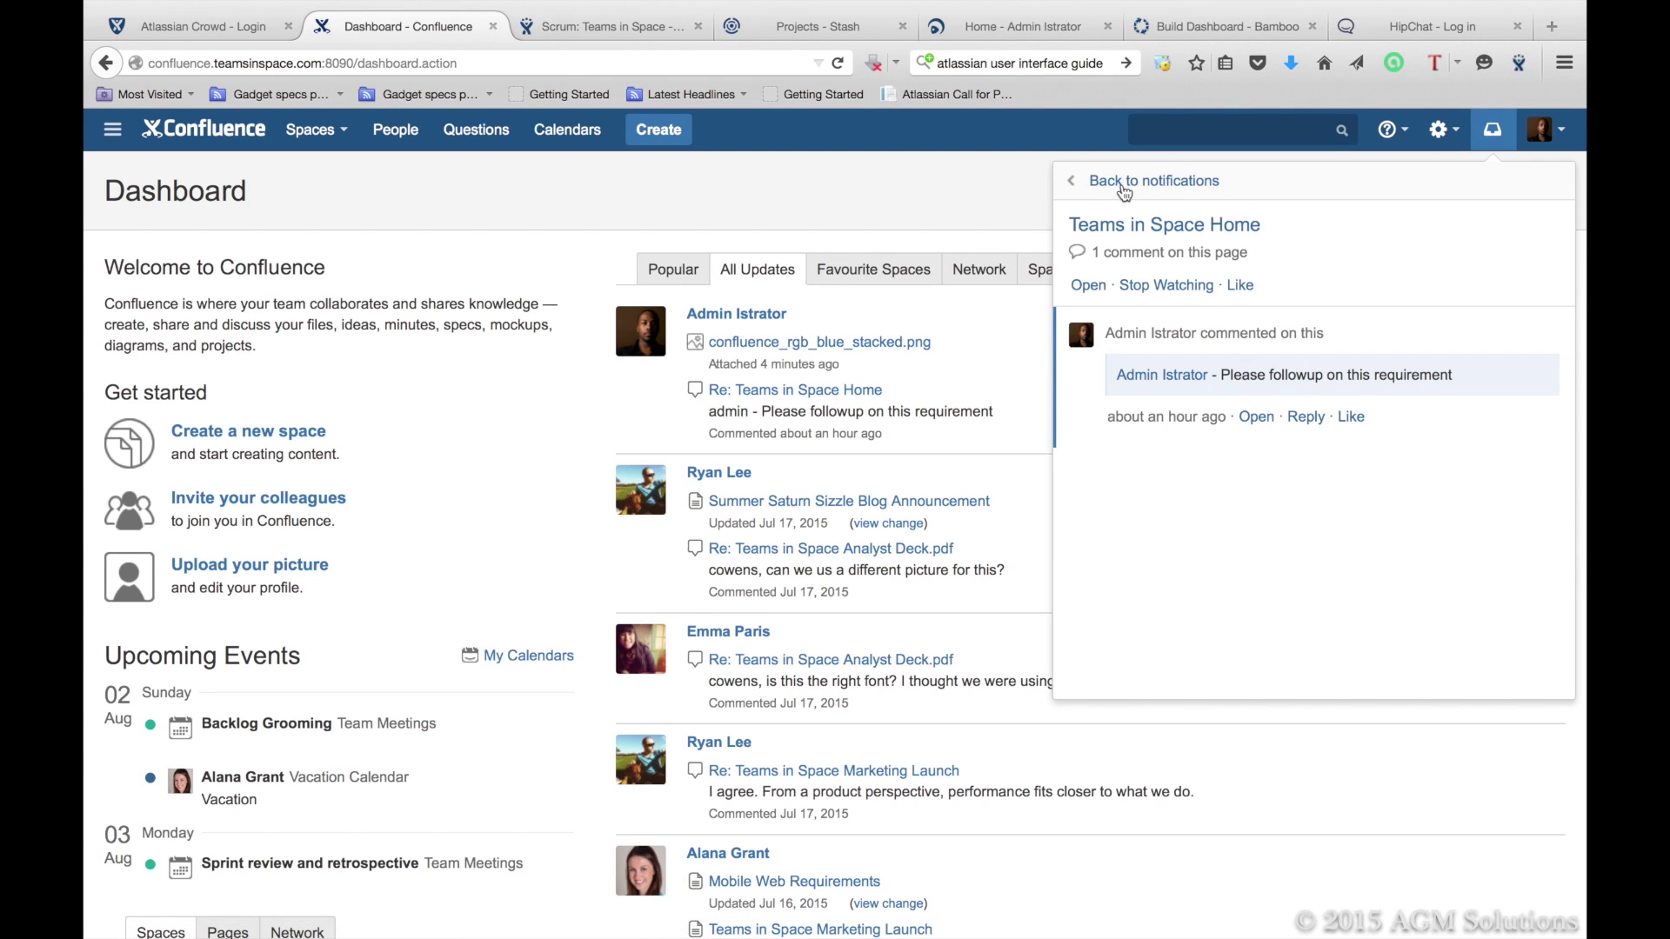
pyautogui.click(1124, 182)
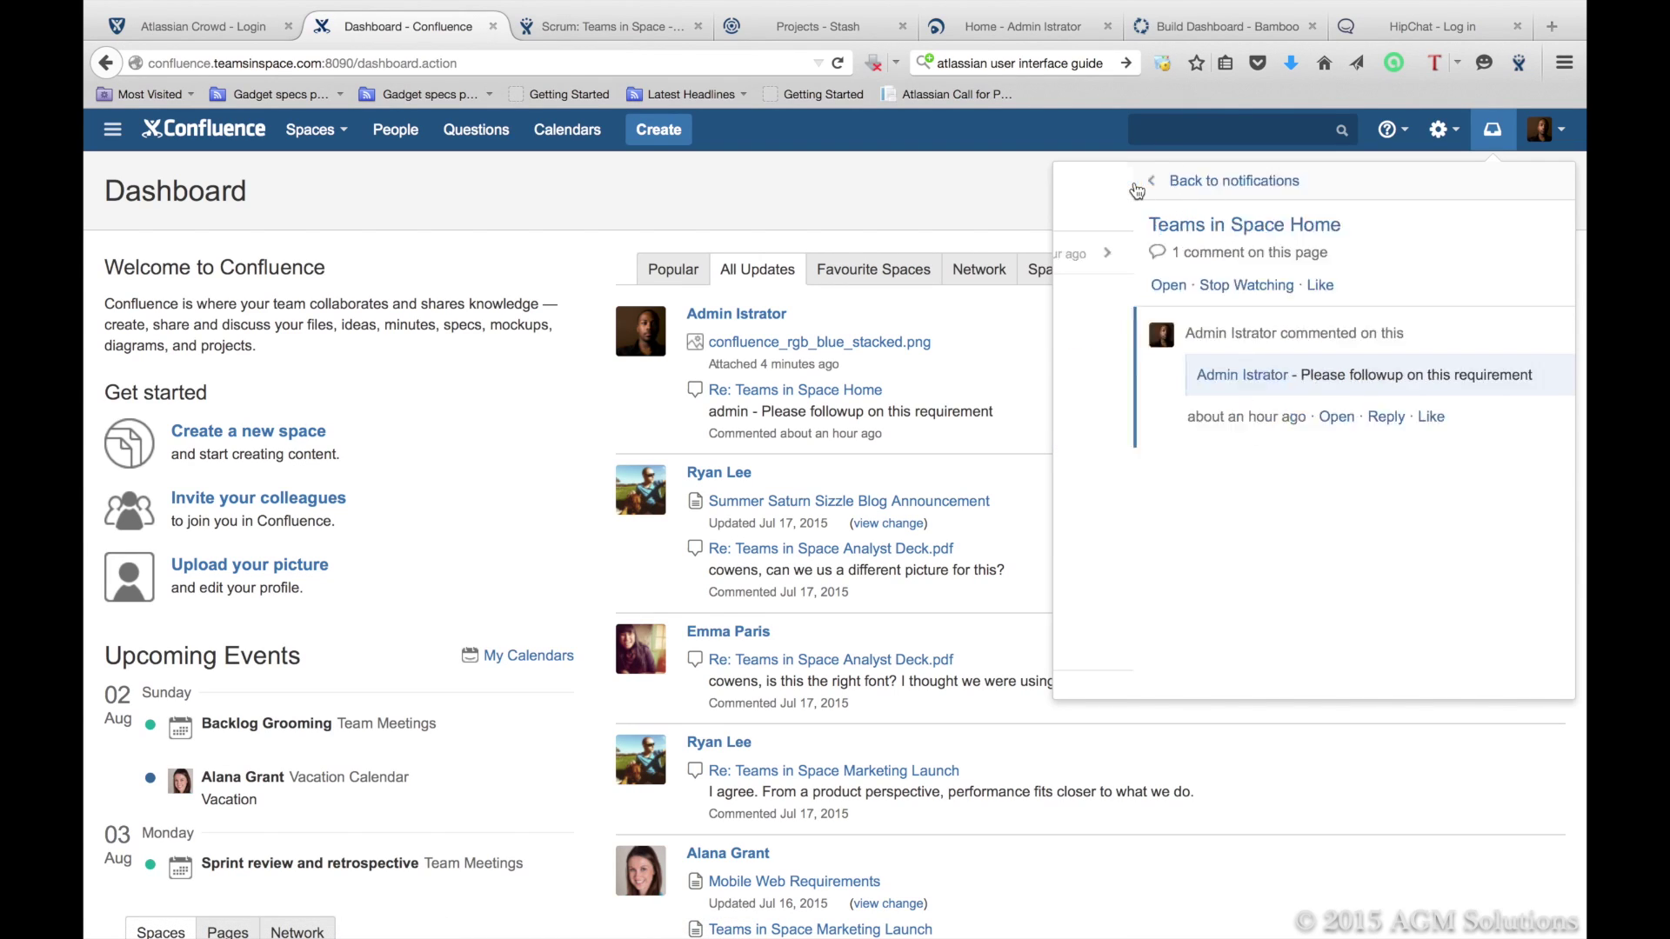
pyautogui.click(971, 195)
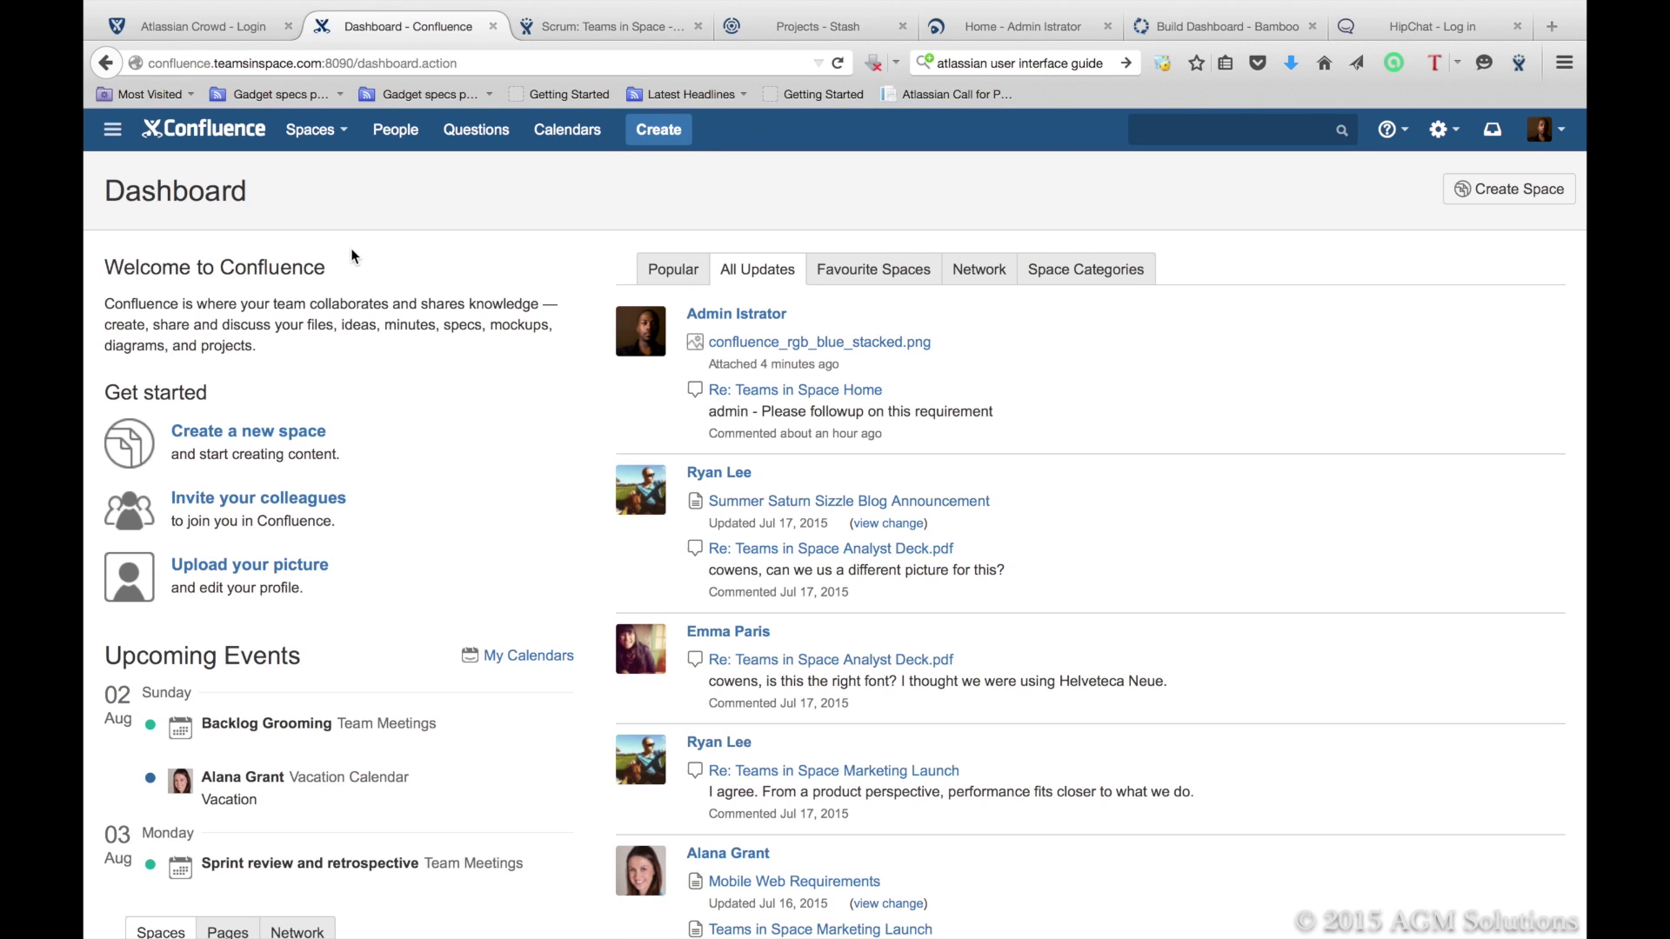
# Step: Open the Teams in Space space from the Site Spaces list
pyautogui.scroll(-5, 402, 526)
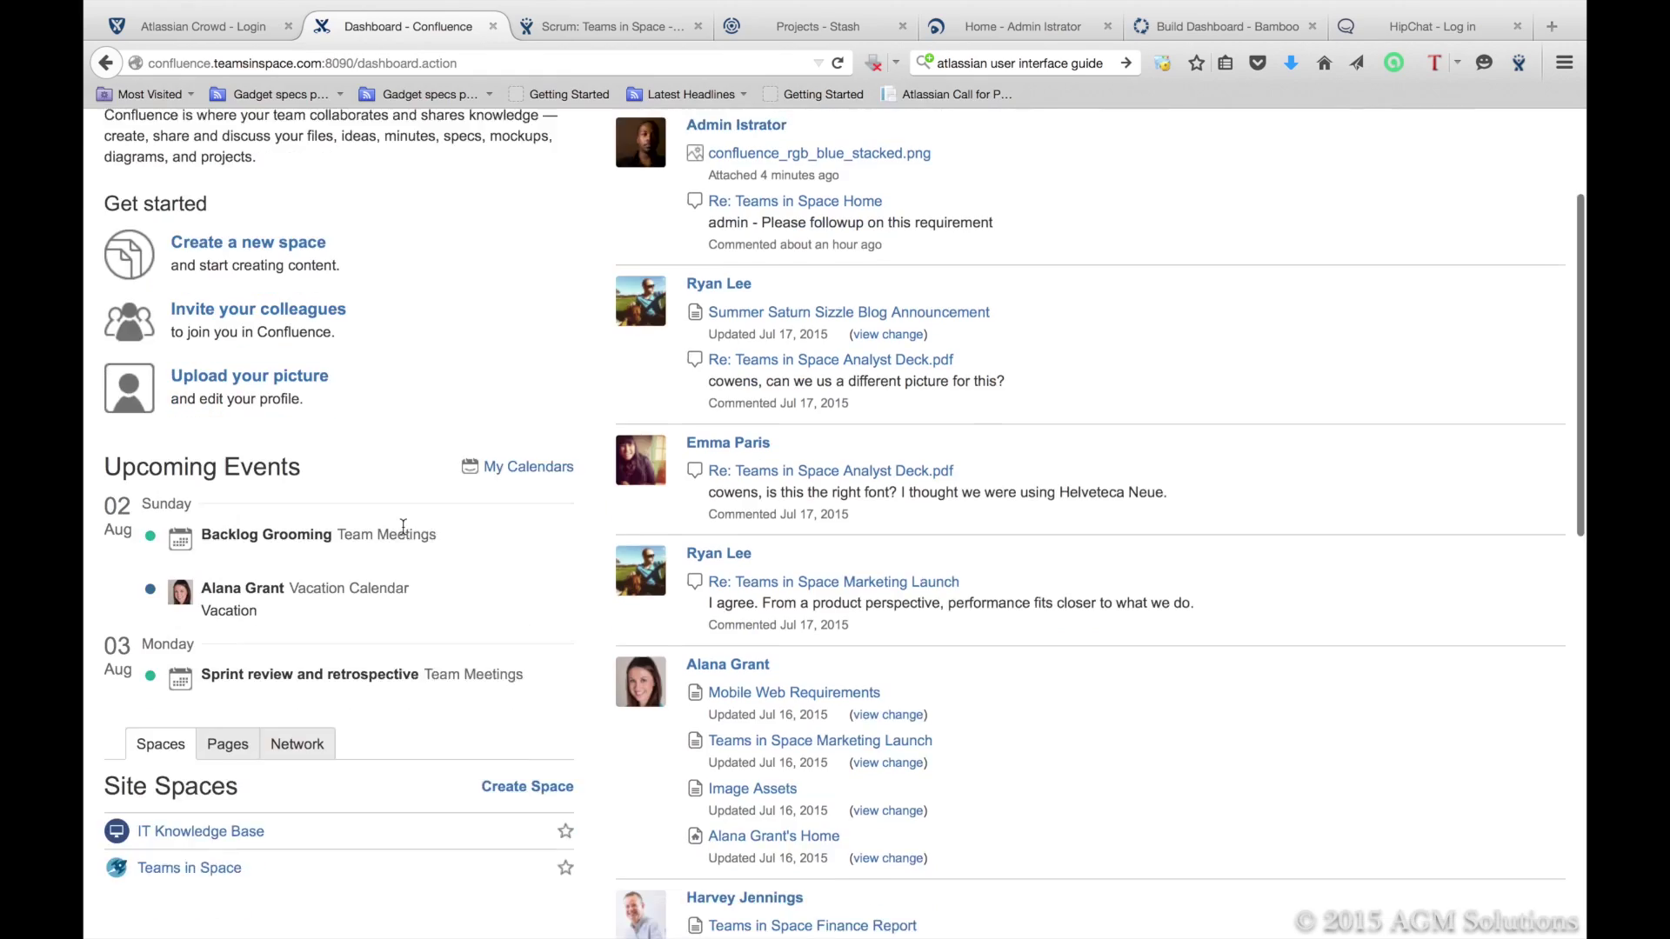
pyautogui.click(189, 771)
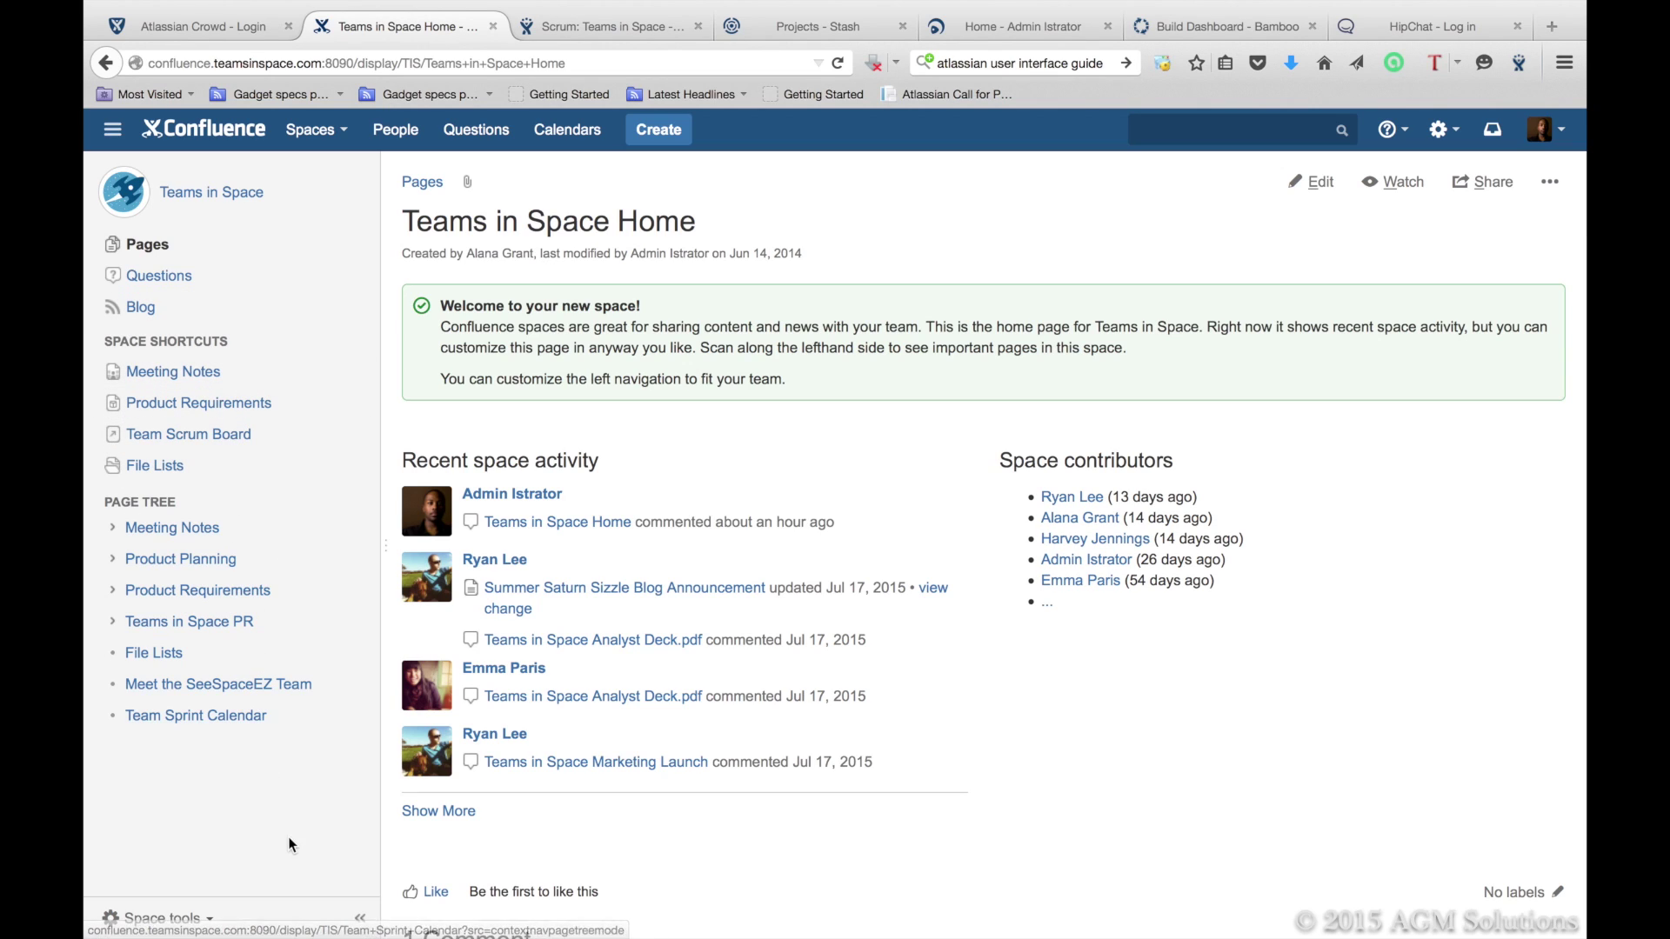
pyautogui.click(365, 919)
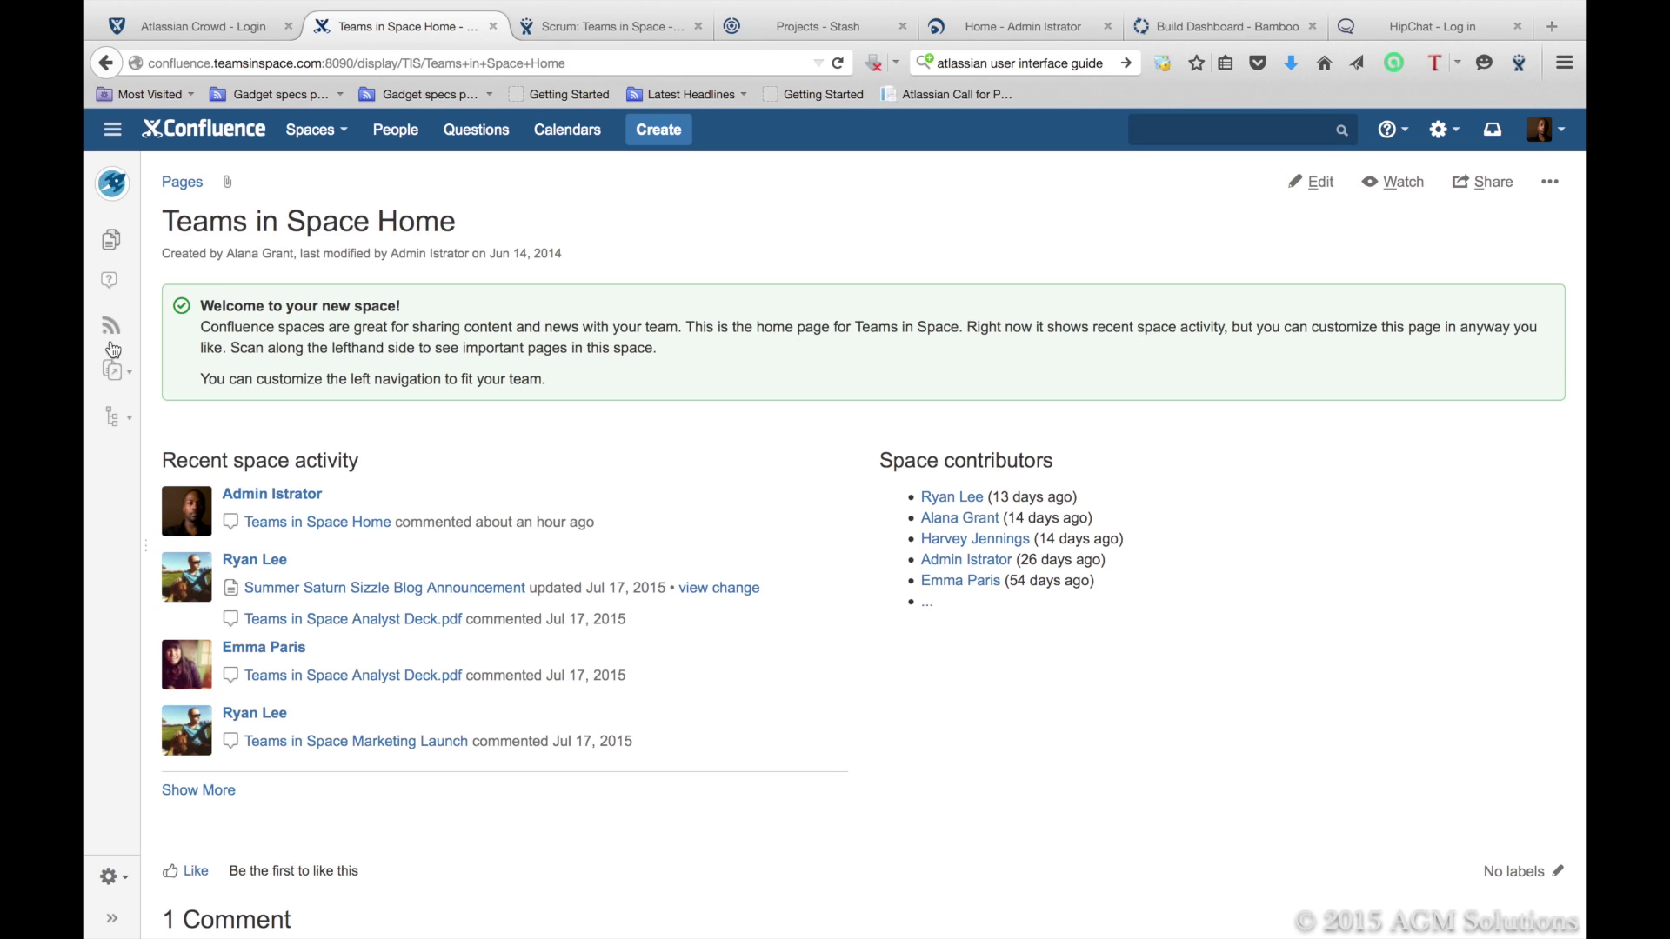
pyautogui.click(114, 920)
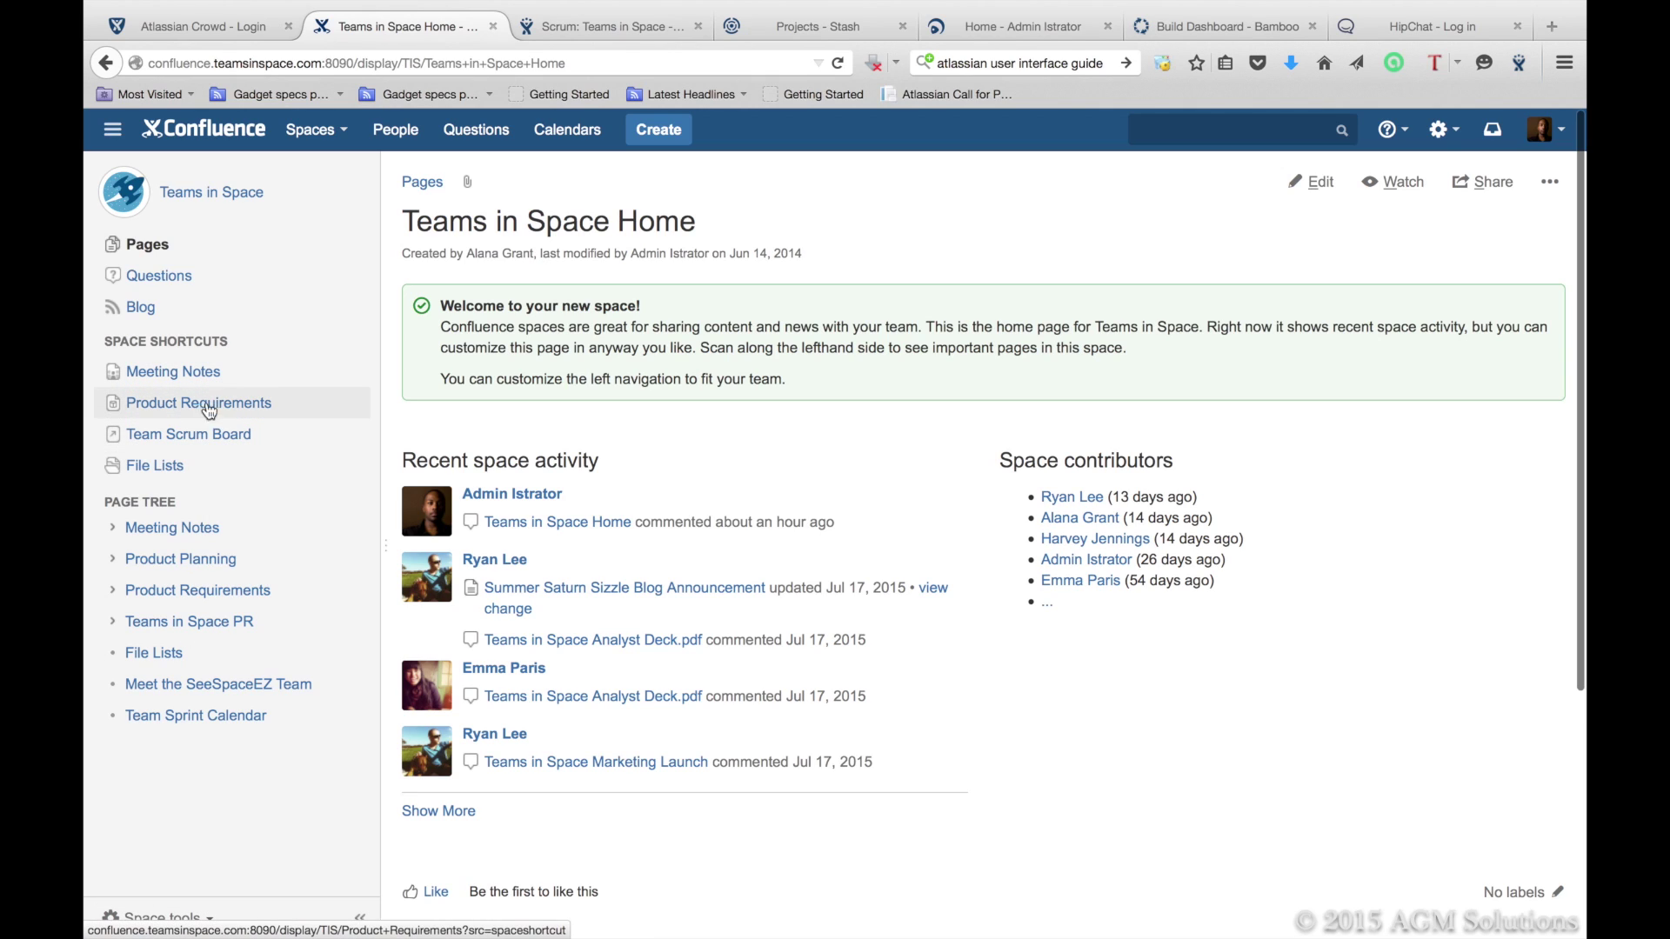
pyautogui.click(199, 919)
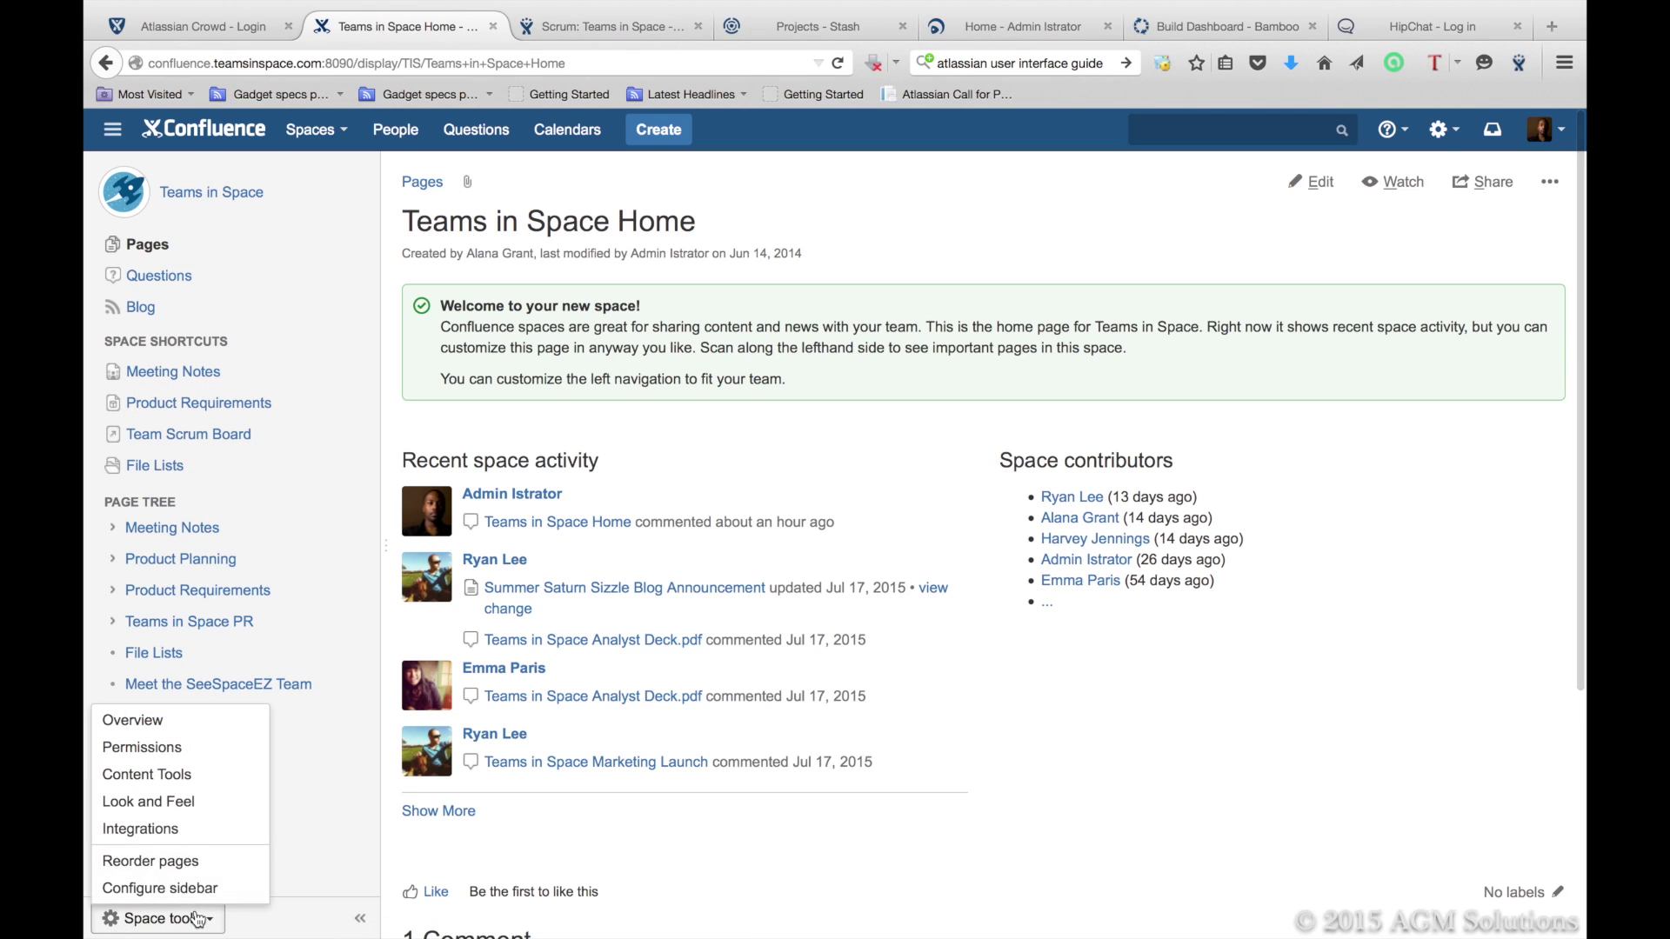
pyautogui.click(187, 887)
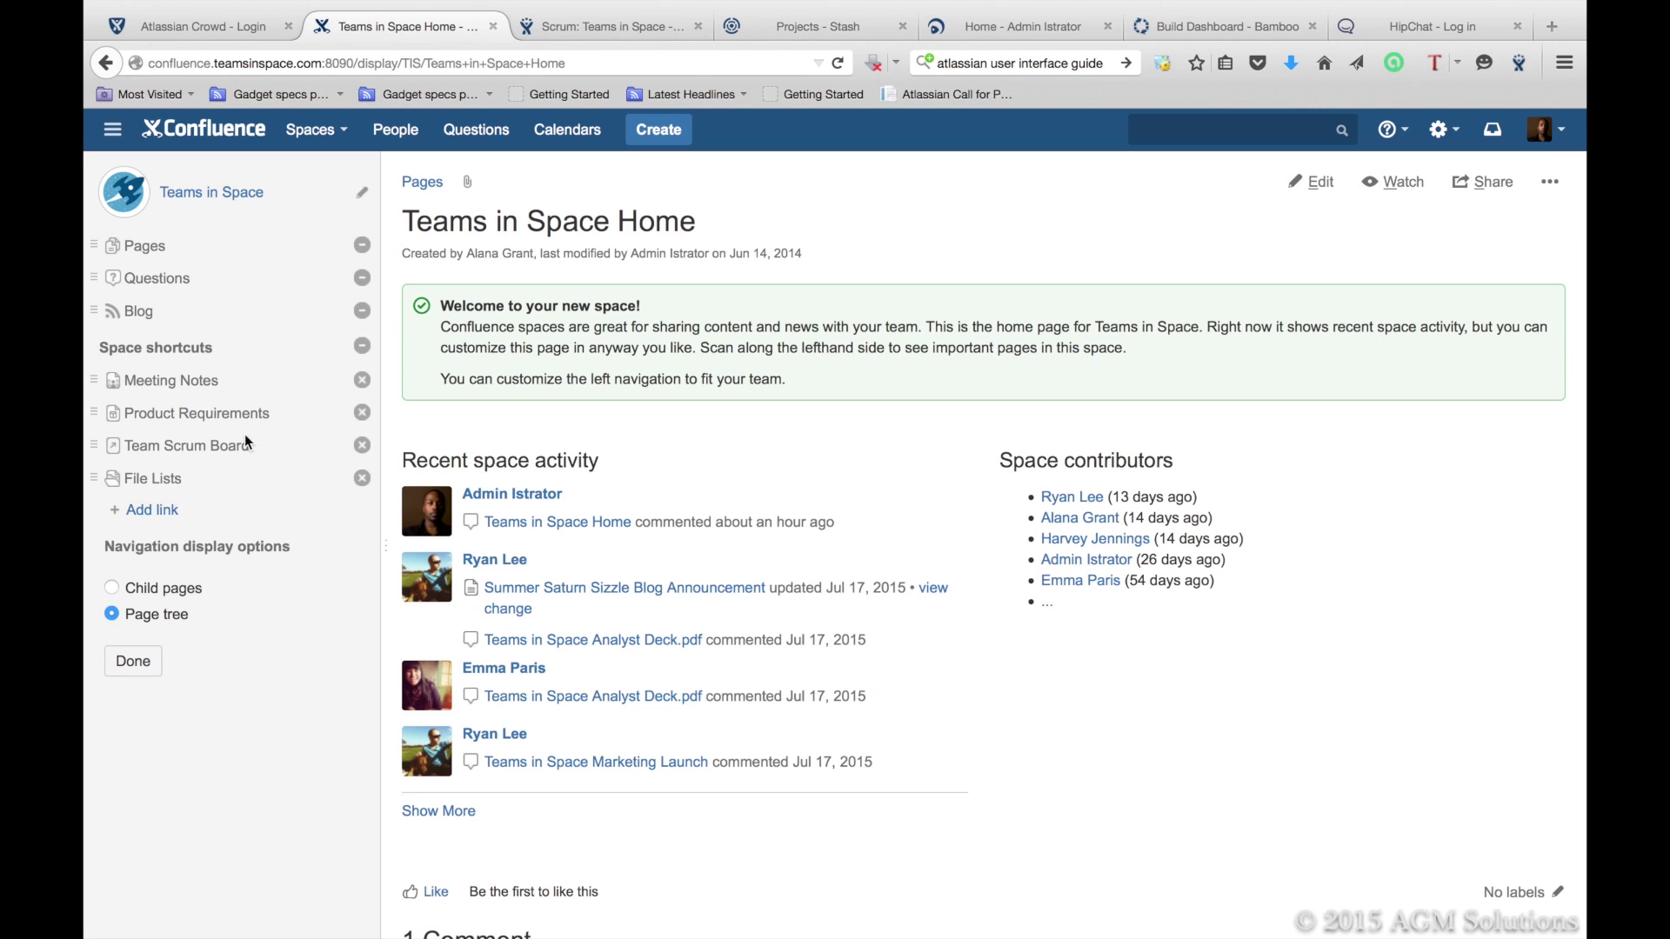
pyautogui.click(140, 664)
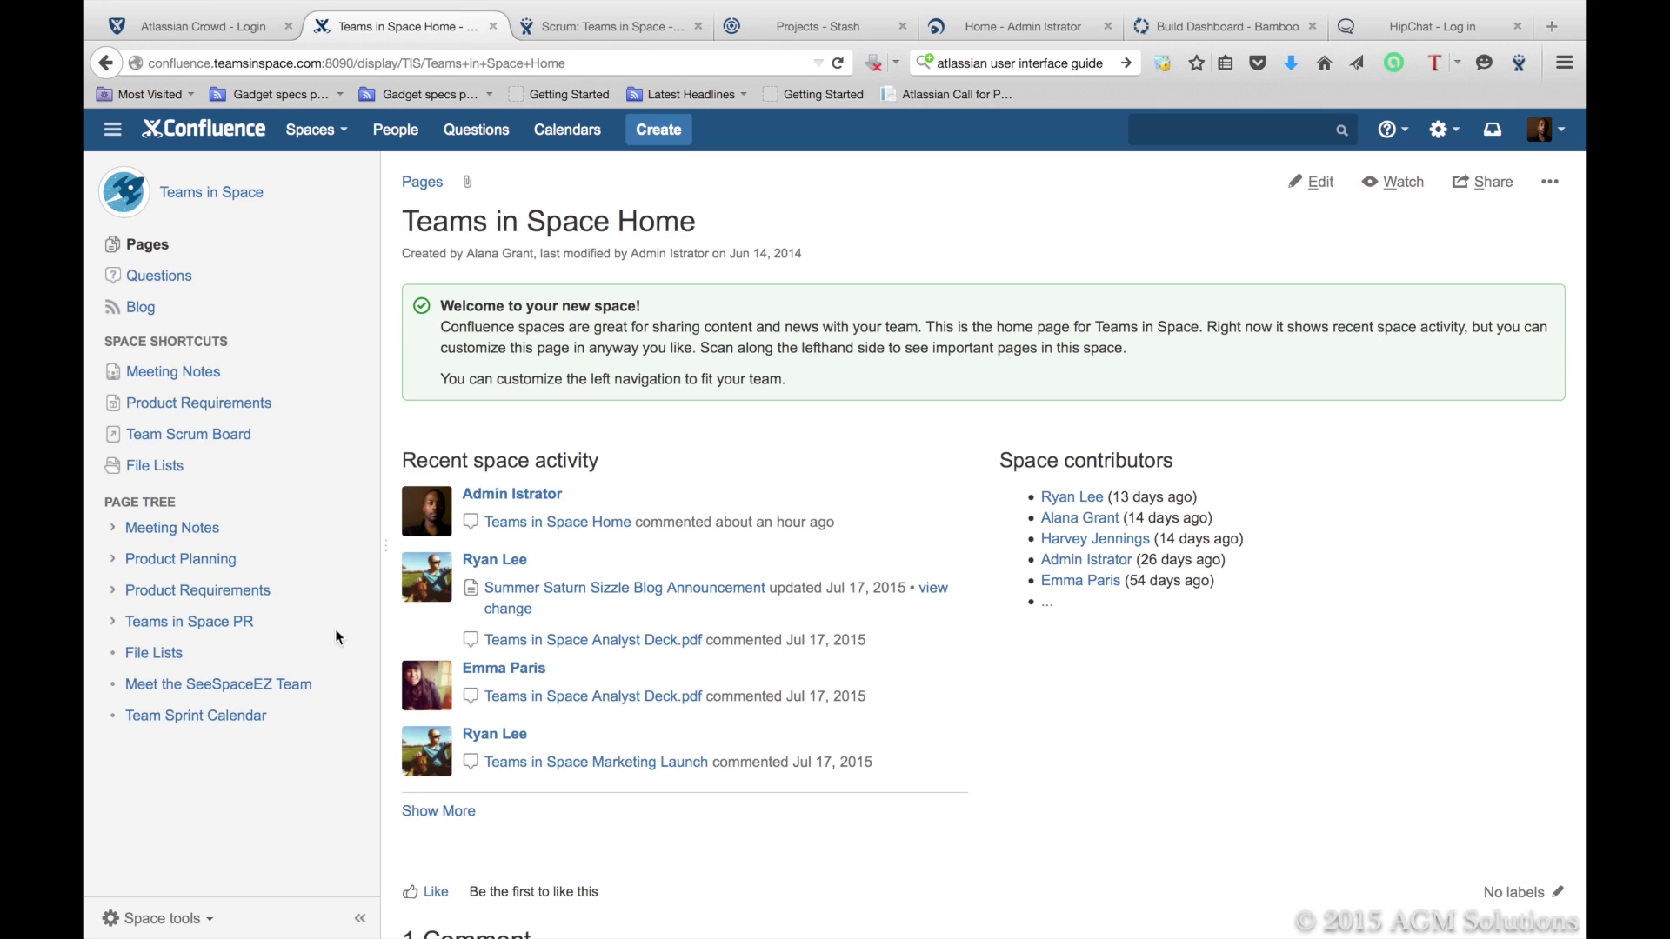
# Step: Open the Team Sprint Calendar page from the sidebar page tree
pyautogui.click(206, 720)
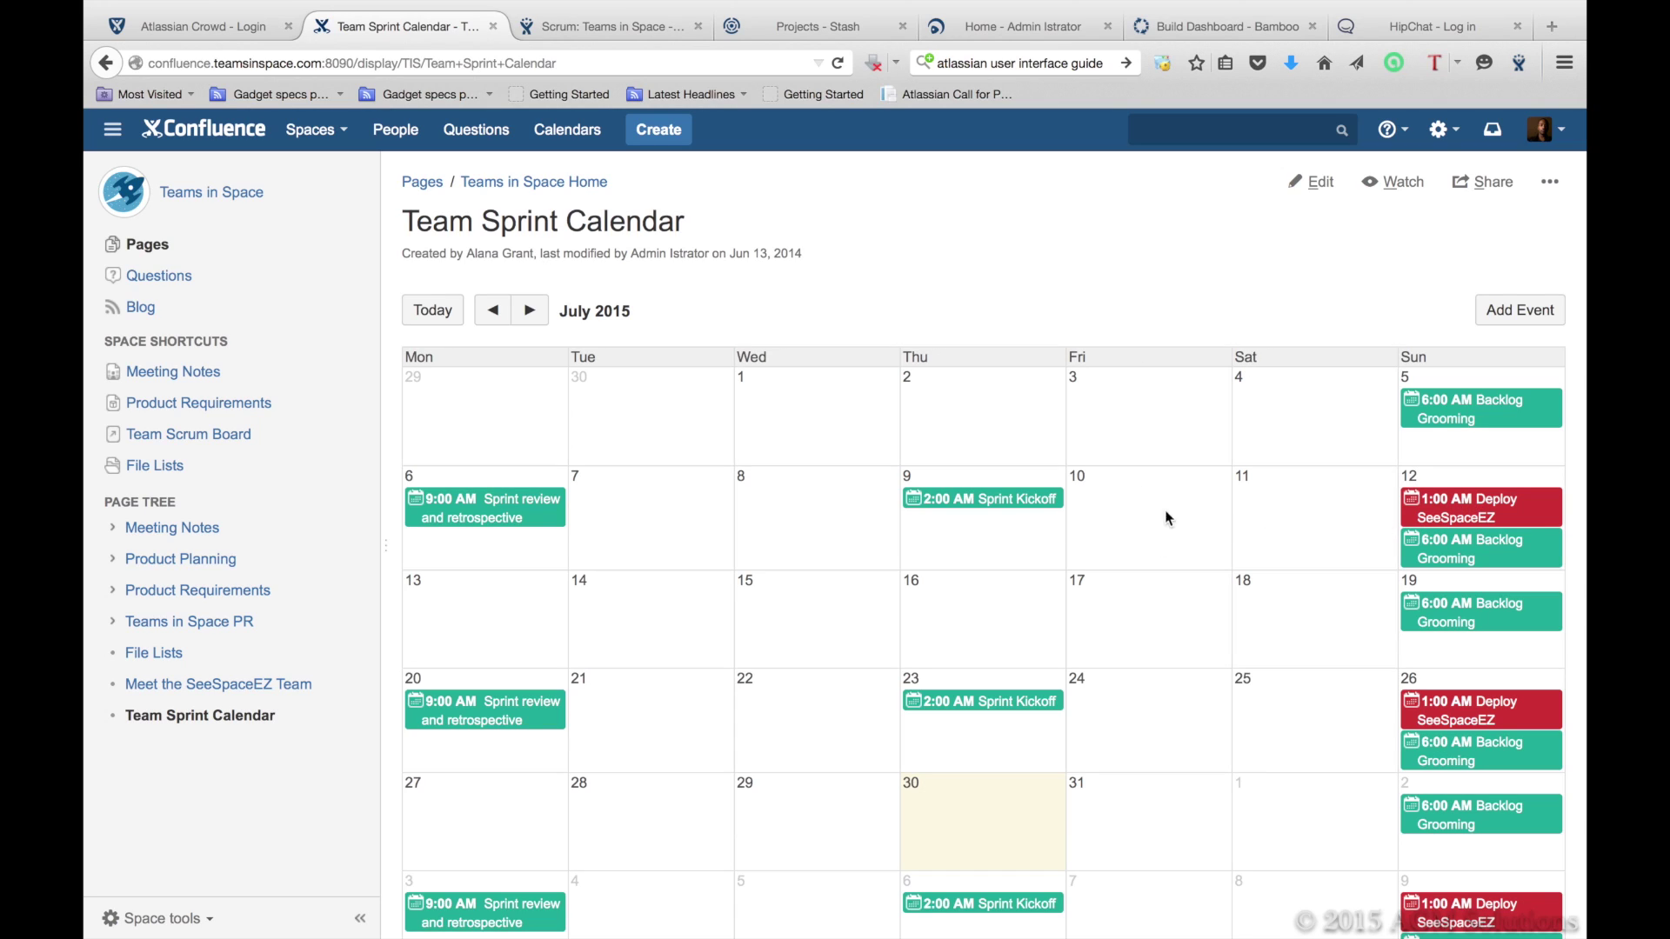
# Step: Start a new calendar event of type Events, cancel it, and review the July calendar
pyautogui.click(1518, 311)
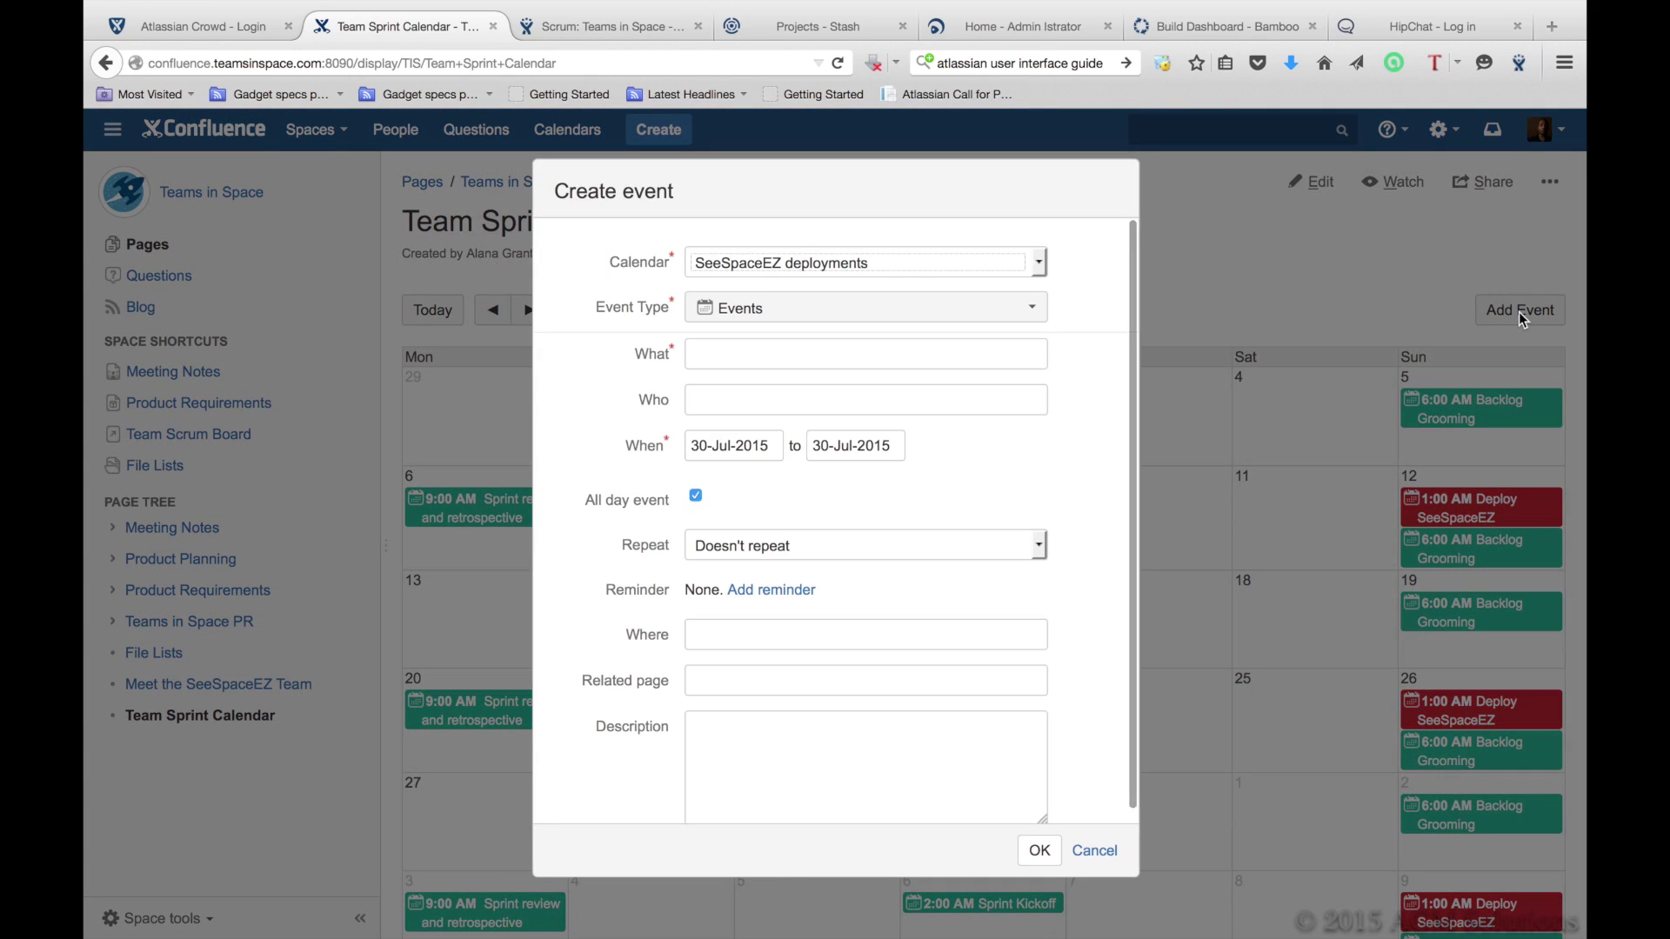
pyautogui.click(1028, 307)
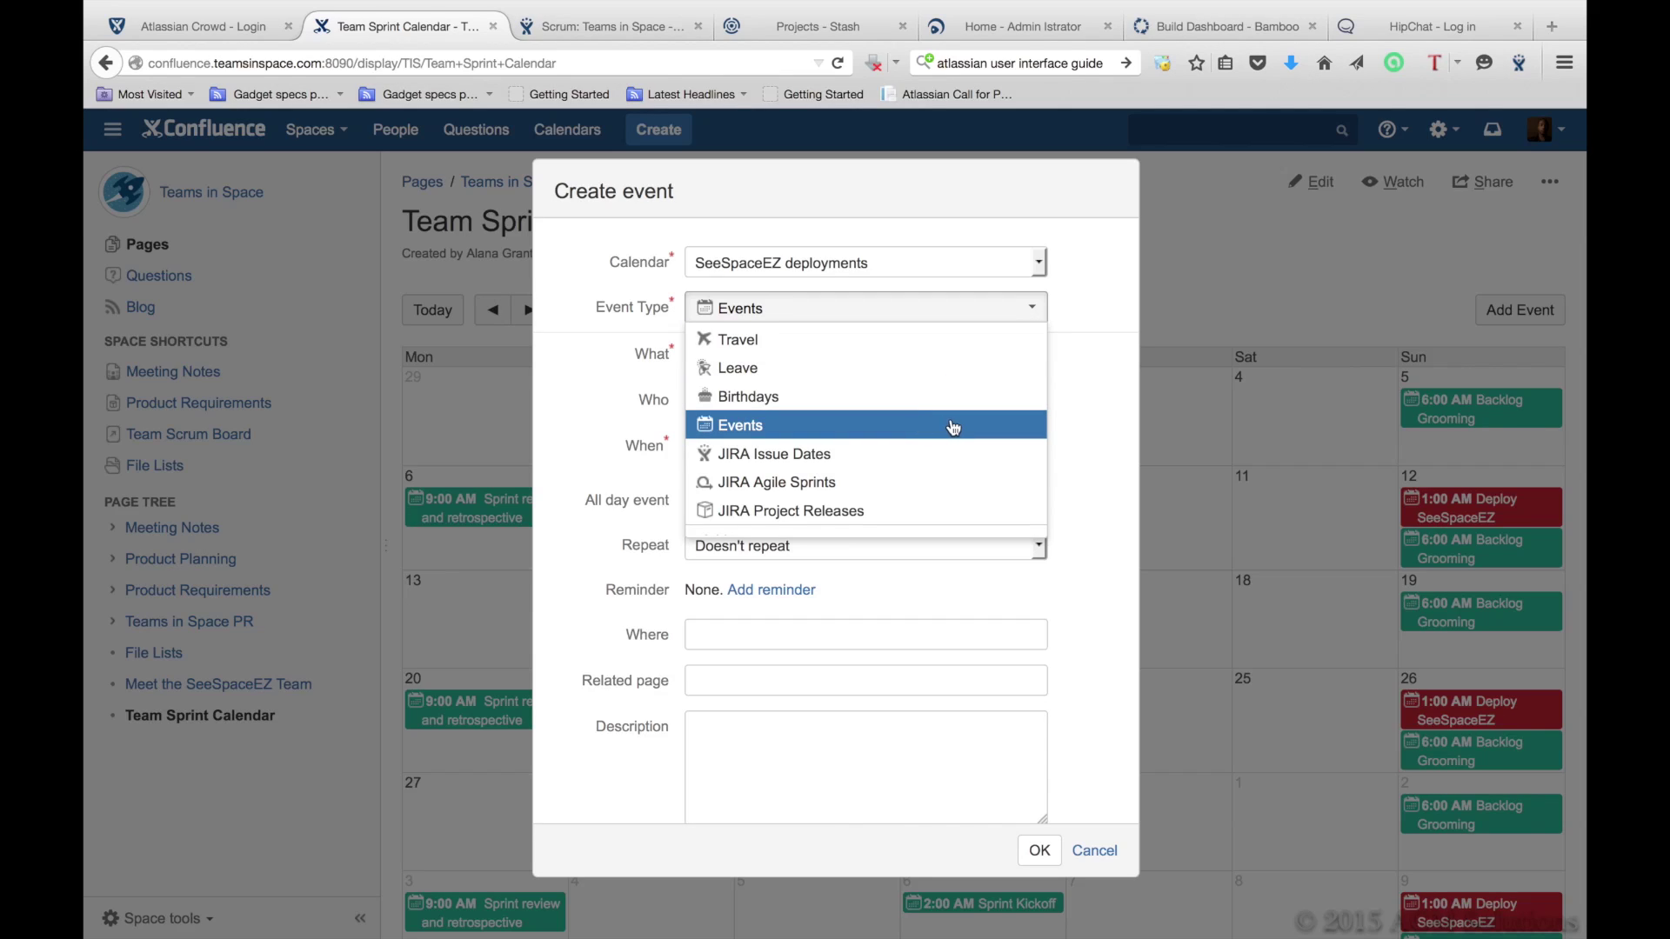
pyautogui.click(1054, 304)
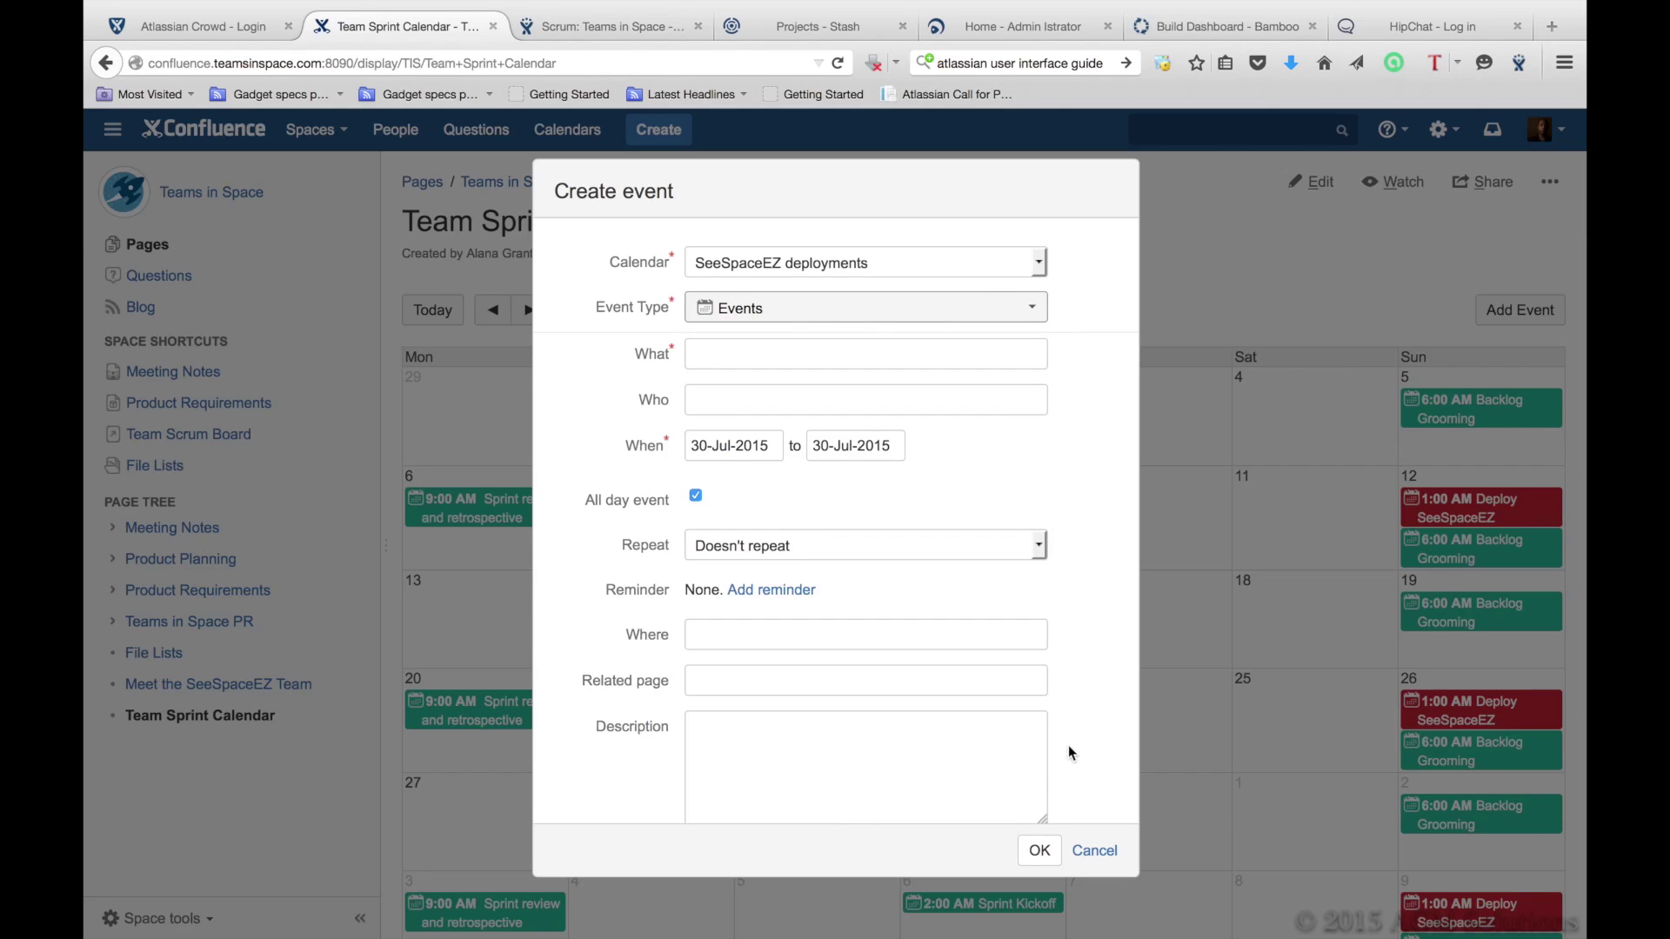
pyautogui.click(1093, 852)
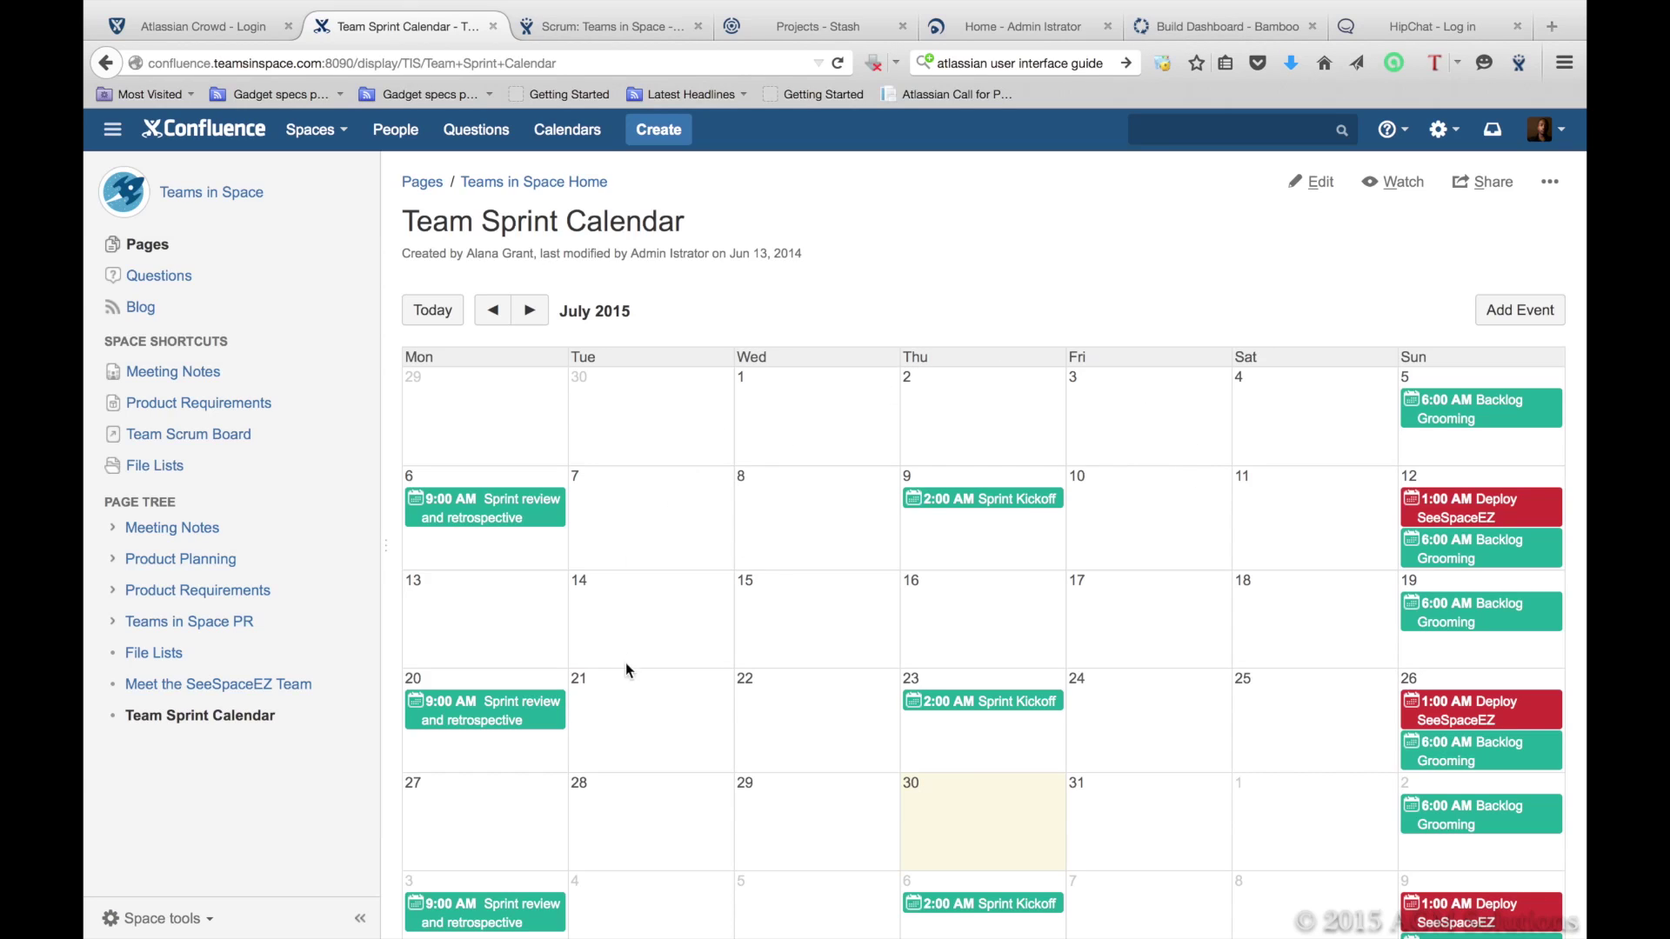
pyautogui.scroll(-5, 759, 759)
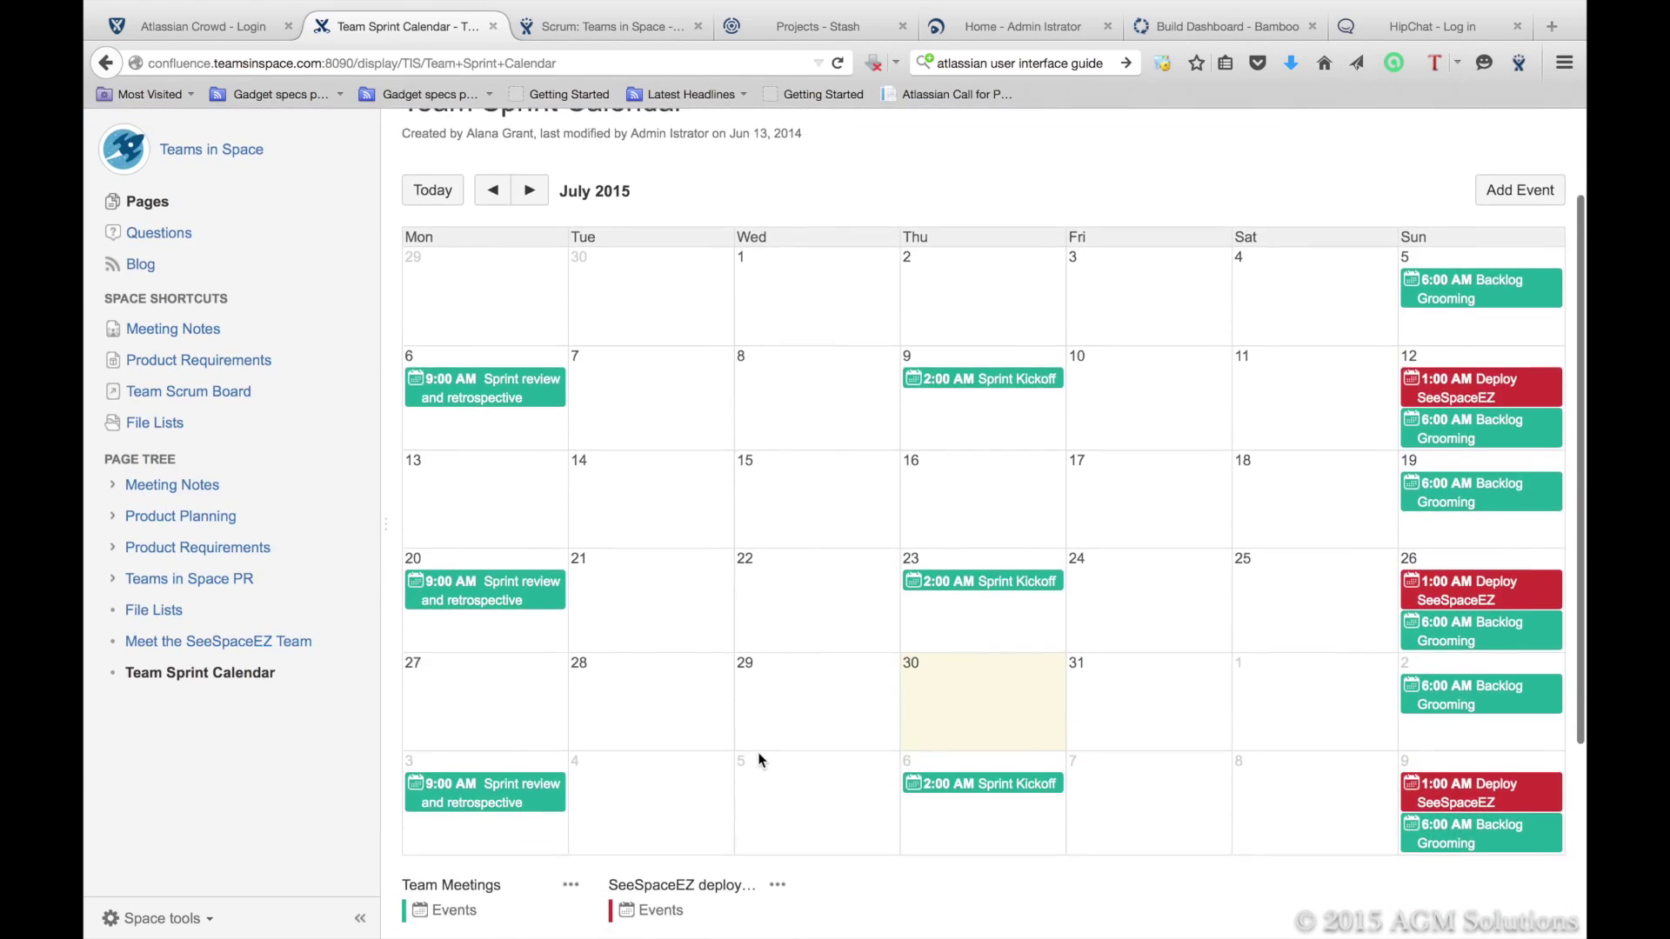
pyautogui.scroll(-2, 758, 759)
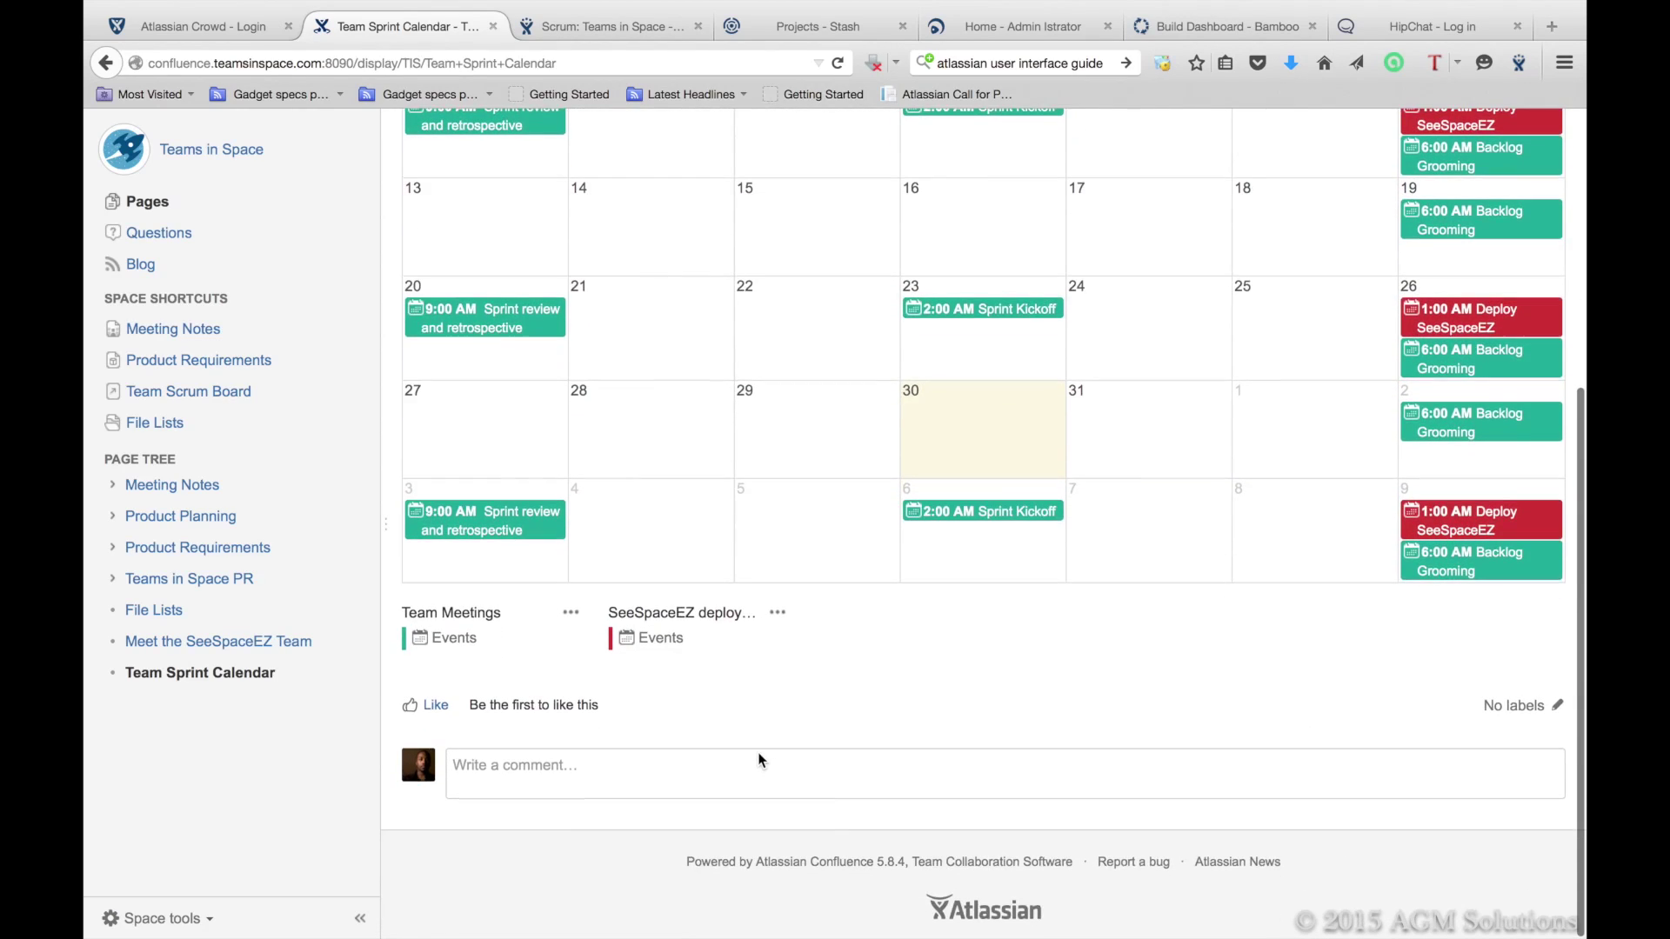
pyautogui.scroll(6, 760, 748)
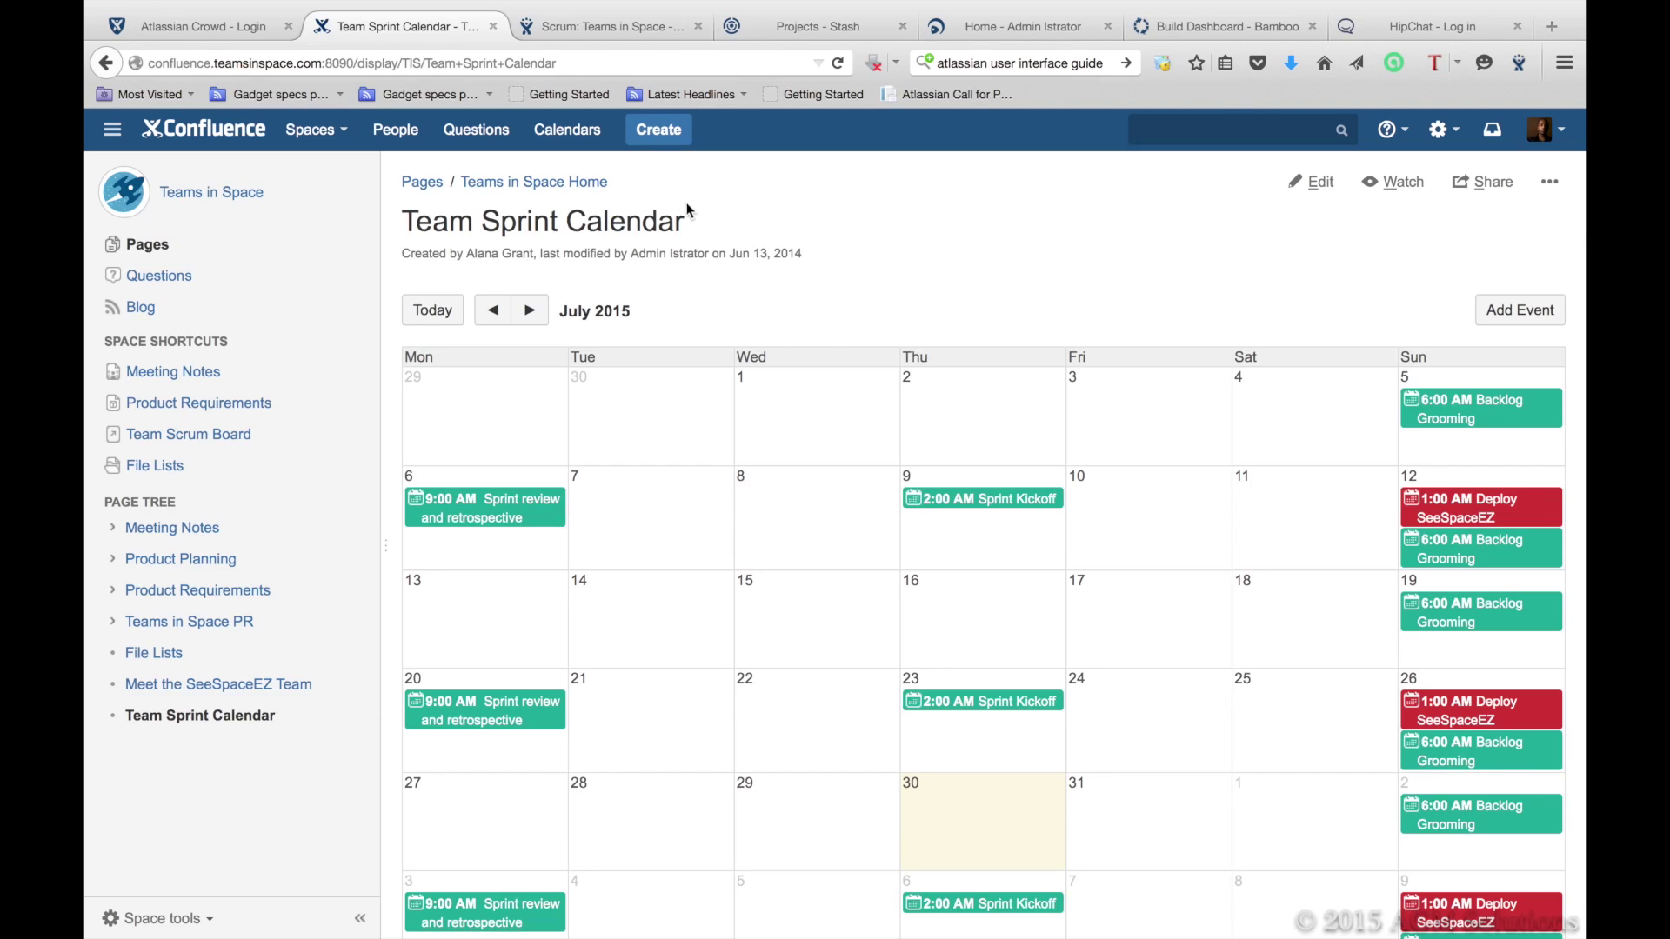
# Step: Open the Create dialog and scroll its template list down to JIRA report
pyautogui.click(659, 130)
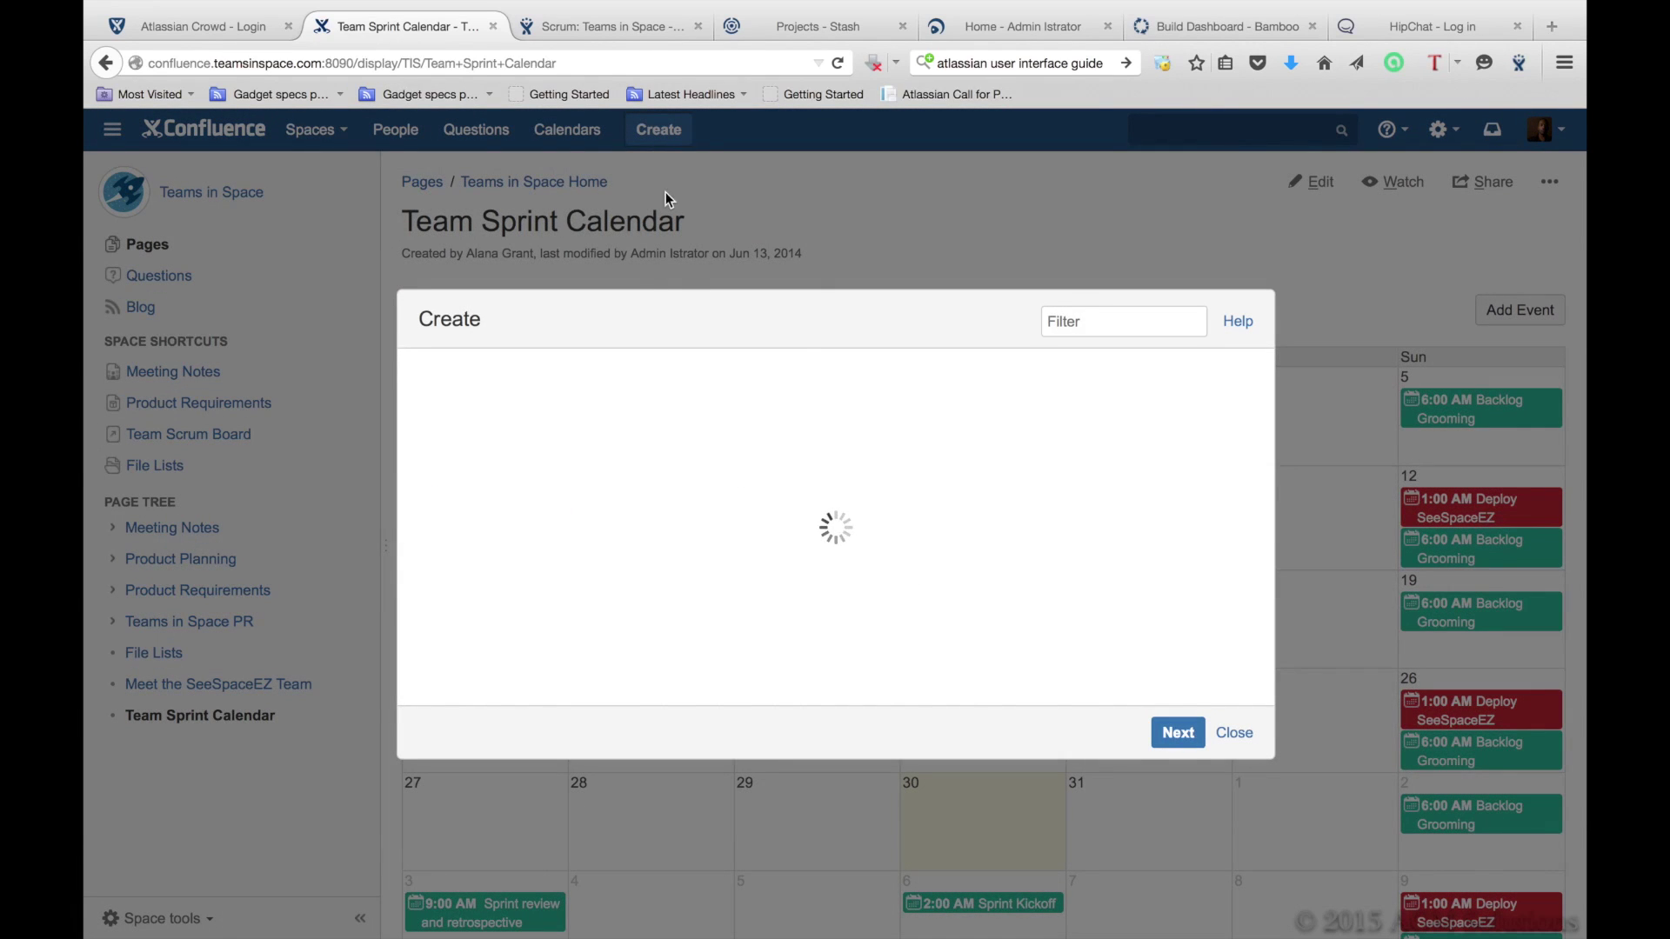
pyautogui.scroll(-3, 718, 545)
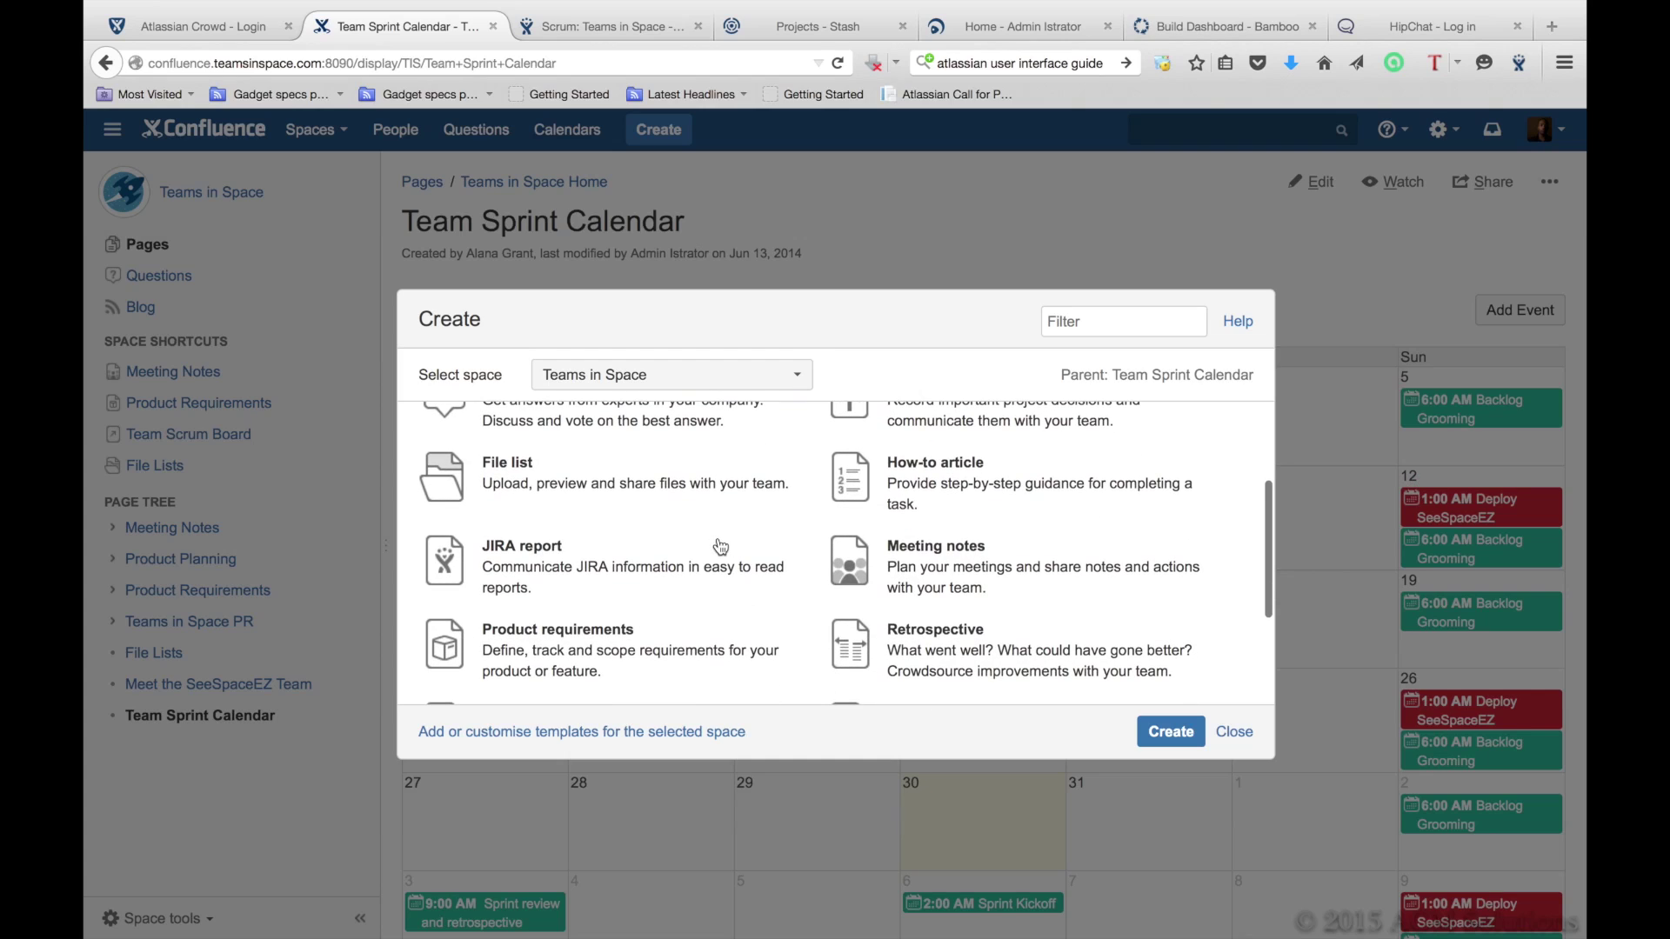
pyautogui.scroll(-3, 720, 546)
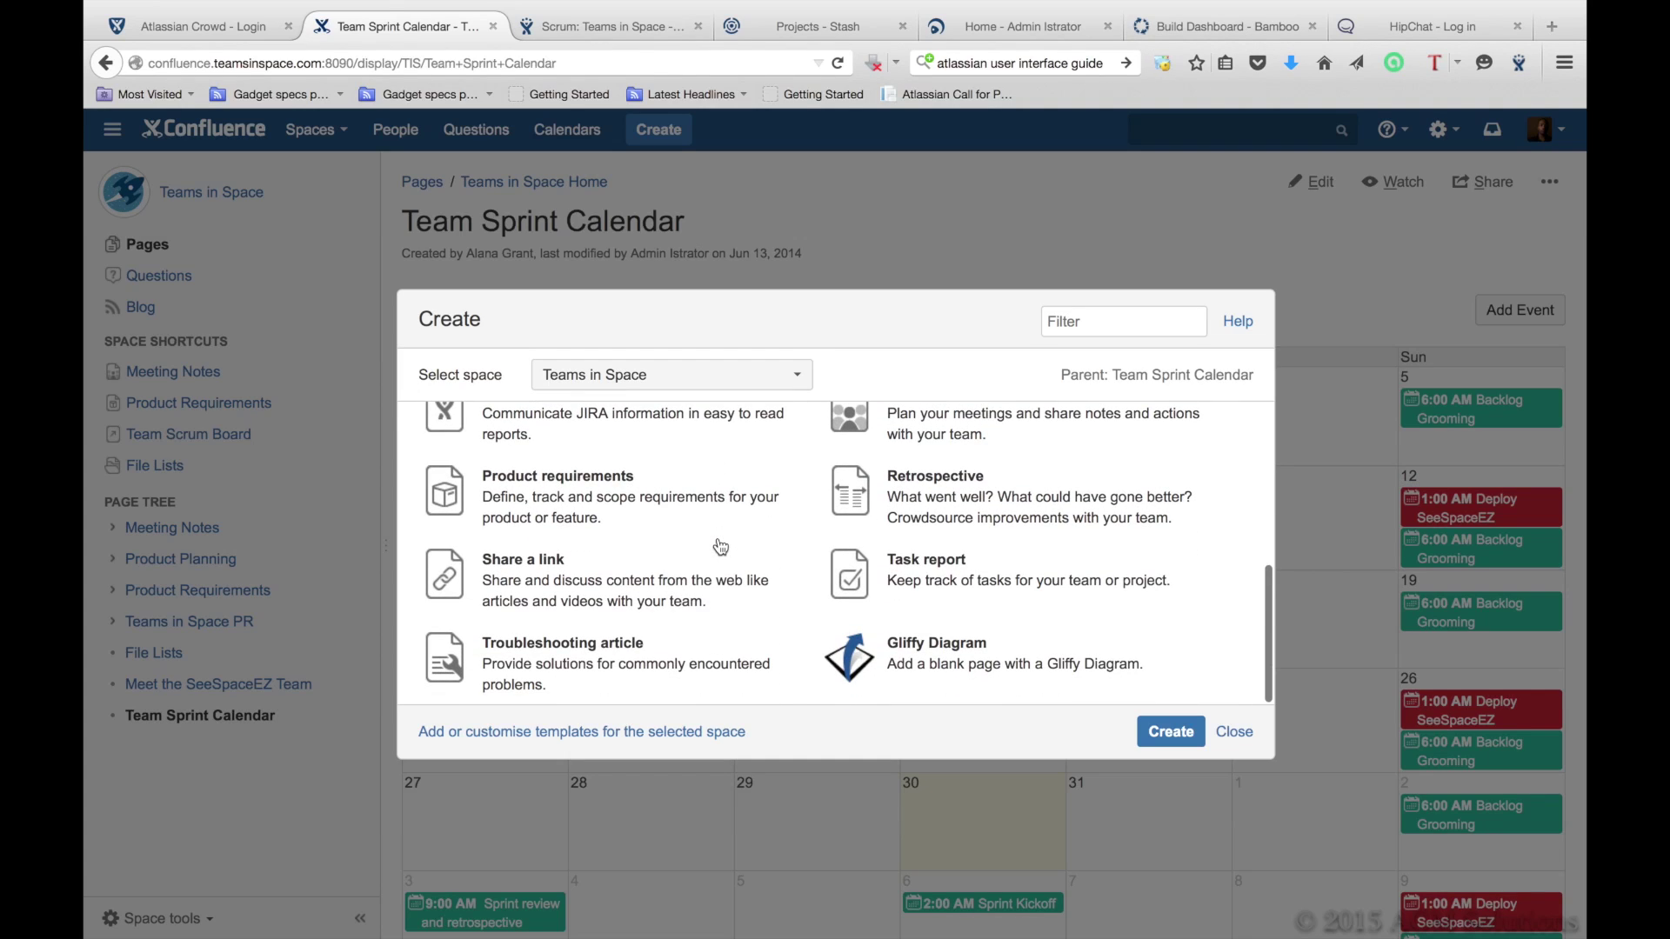
pyautogui.scroll(6, 720, 546)
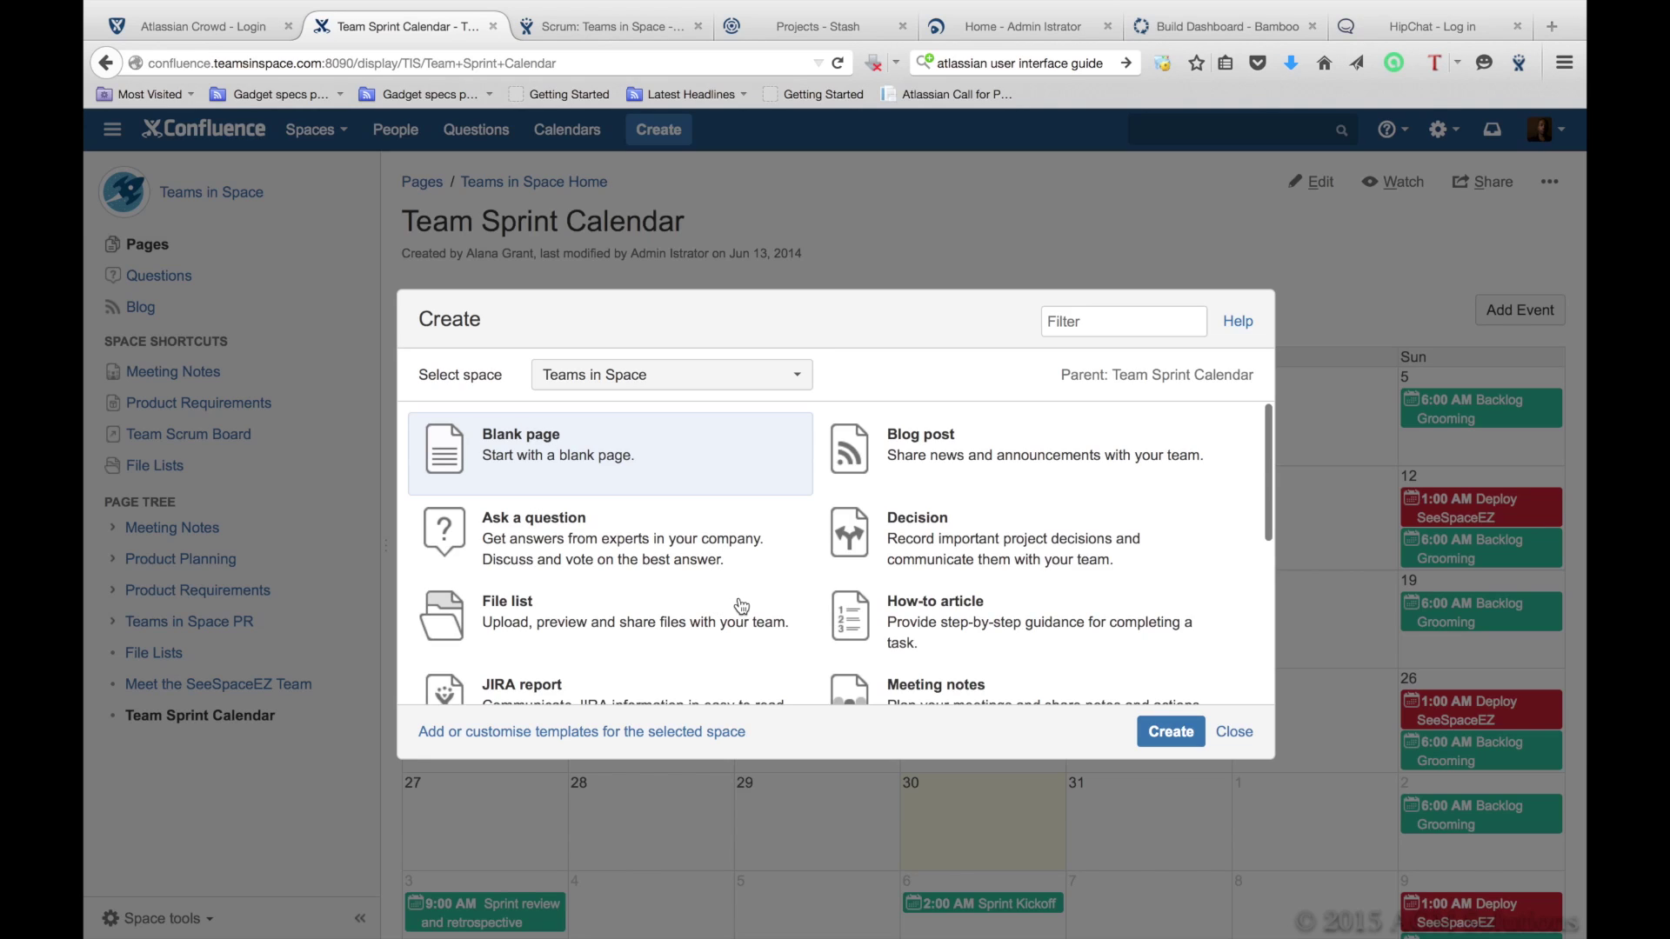
pyautogui.scroll(-3, 739, 606)
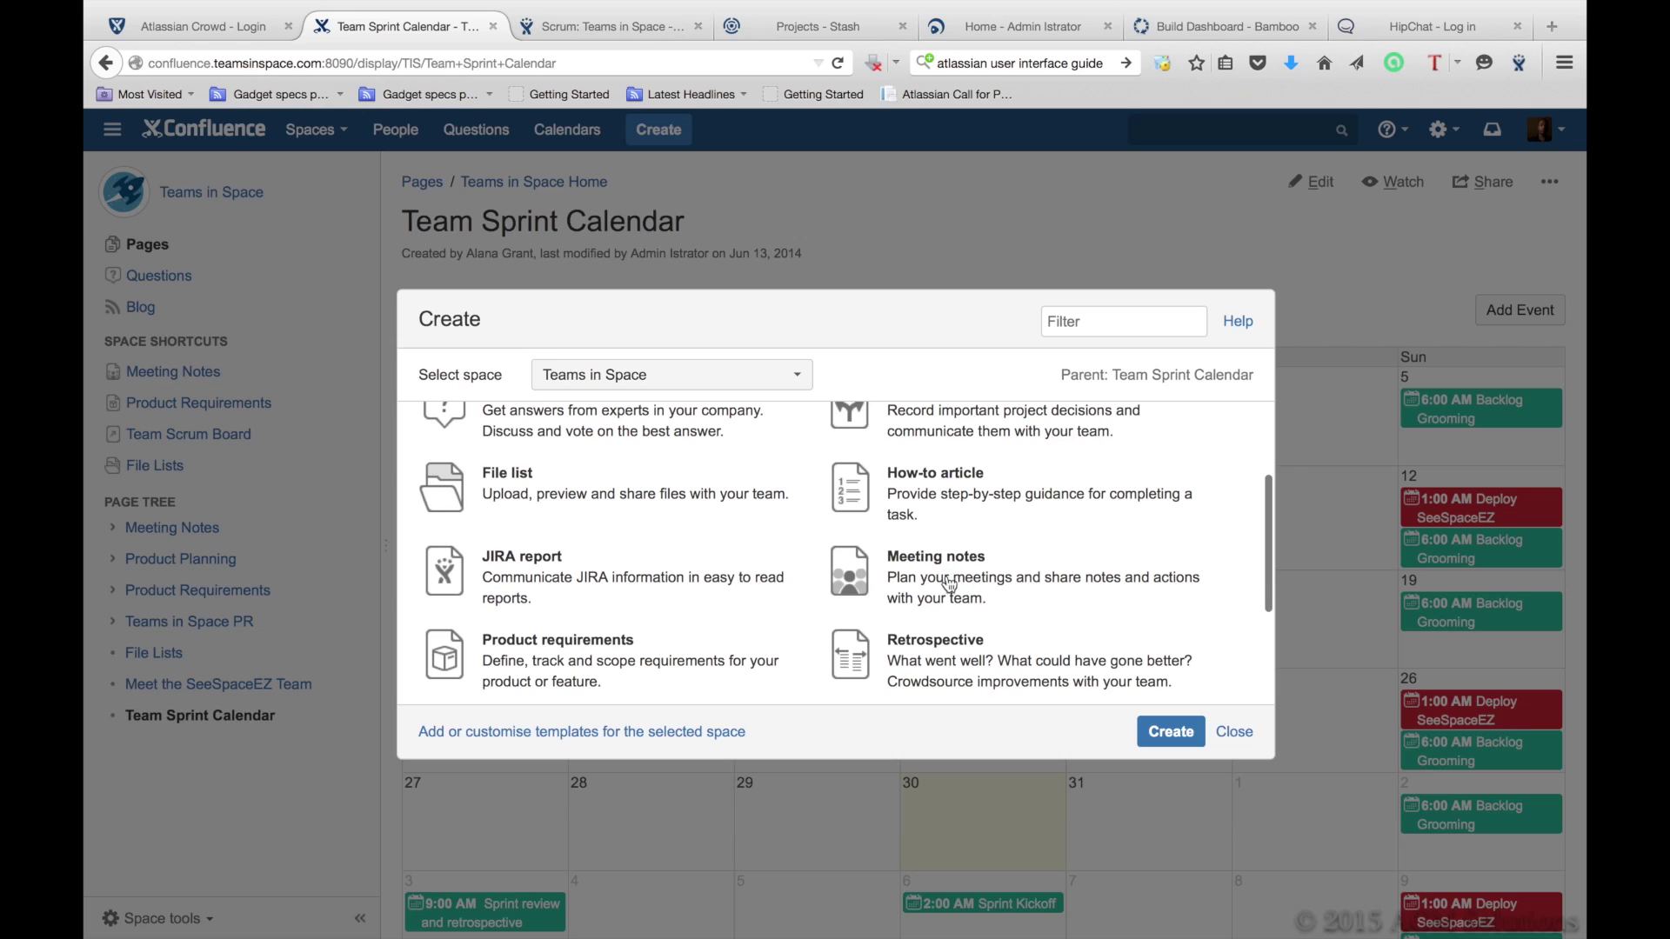
pyautogui.scroll(-3, 938, 575)
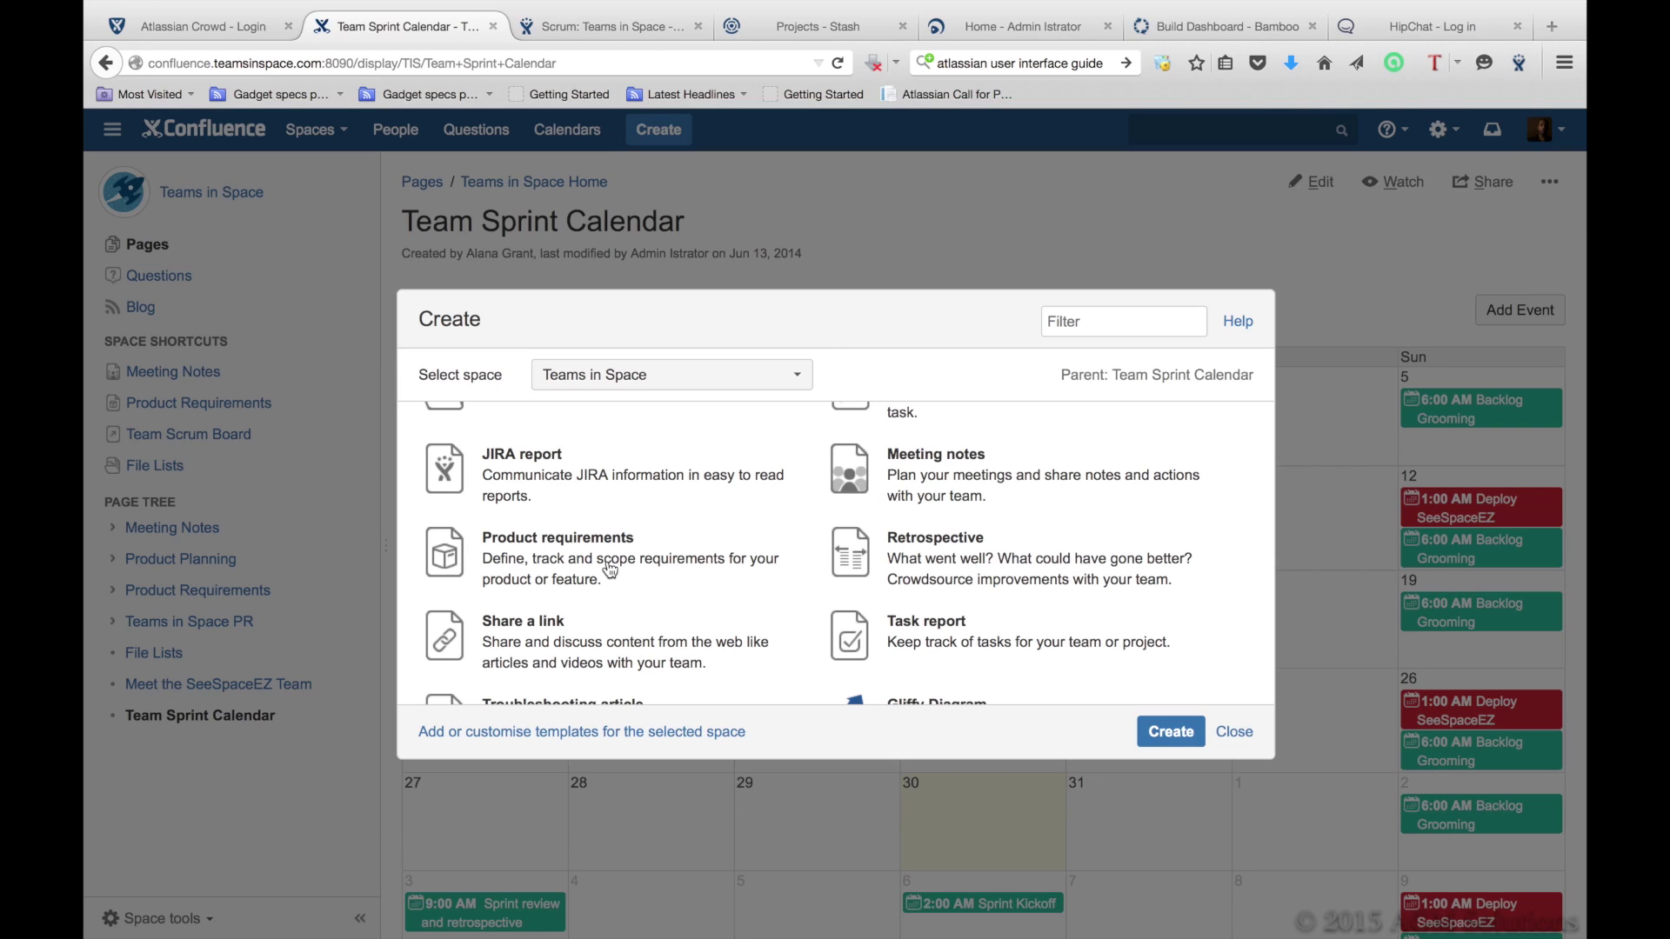
pyautogui.scroll(-2, 610, 569)
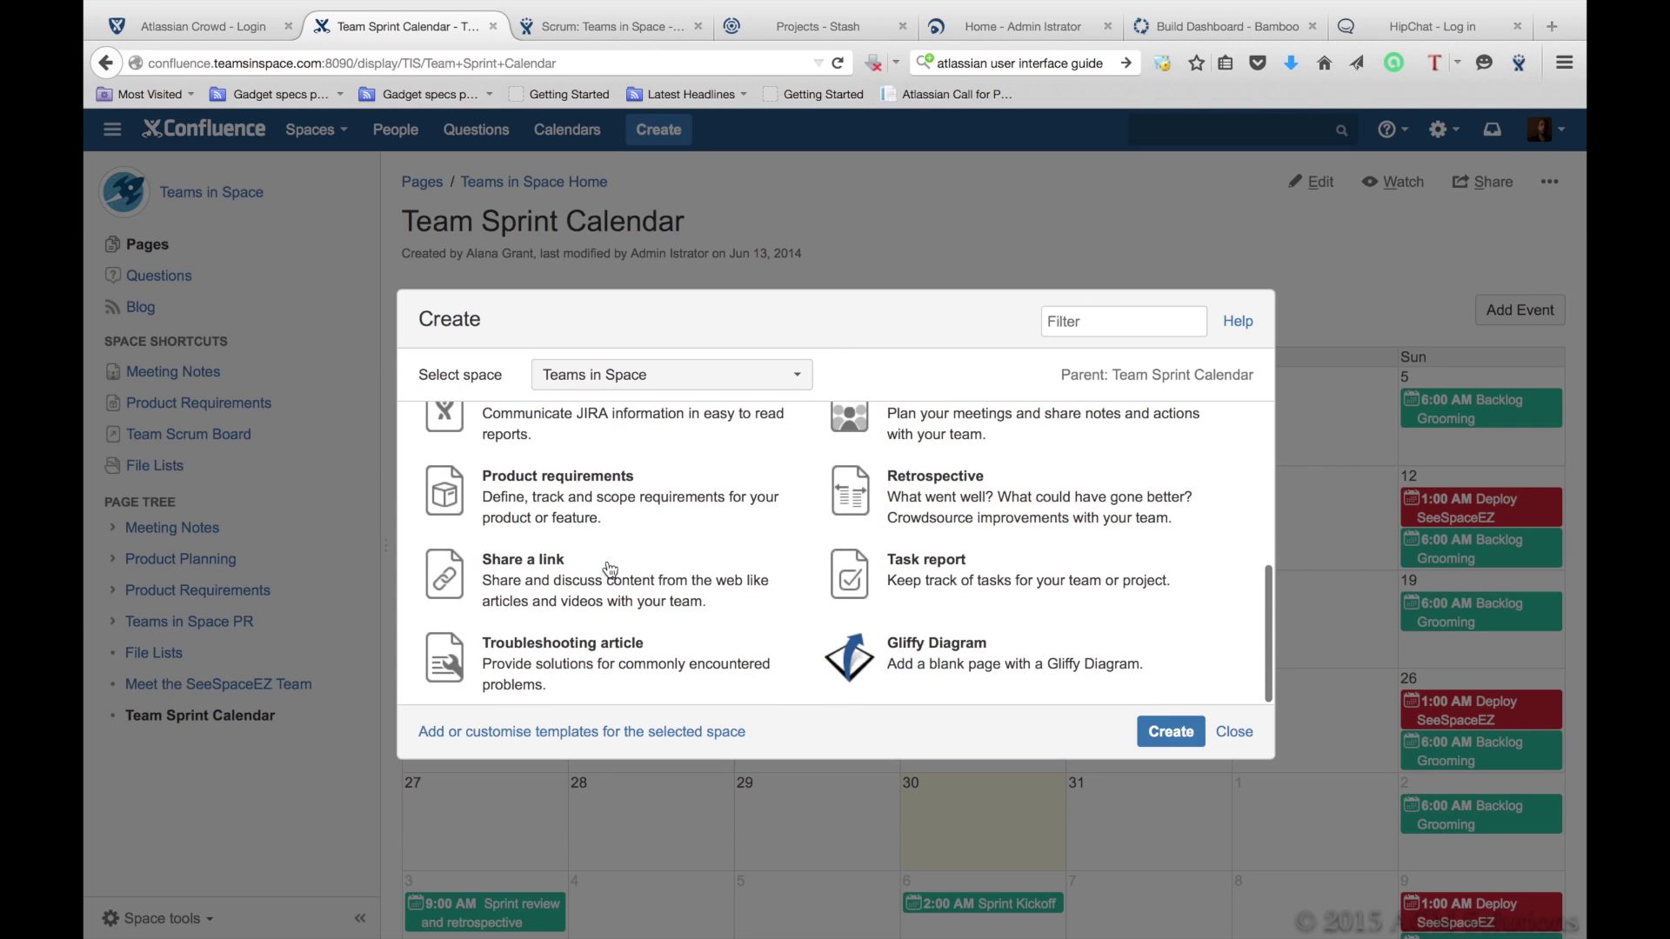
pyautogui.scroll(5, 611, 570)
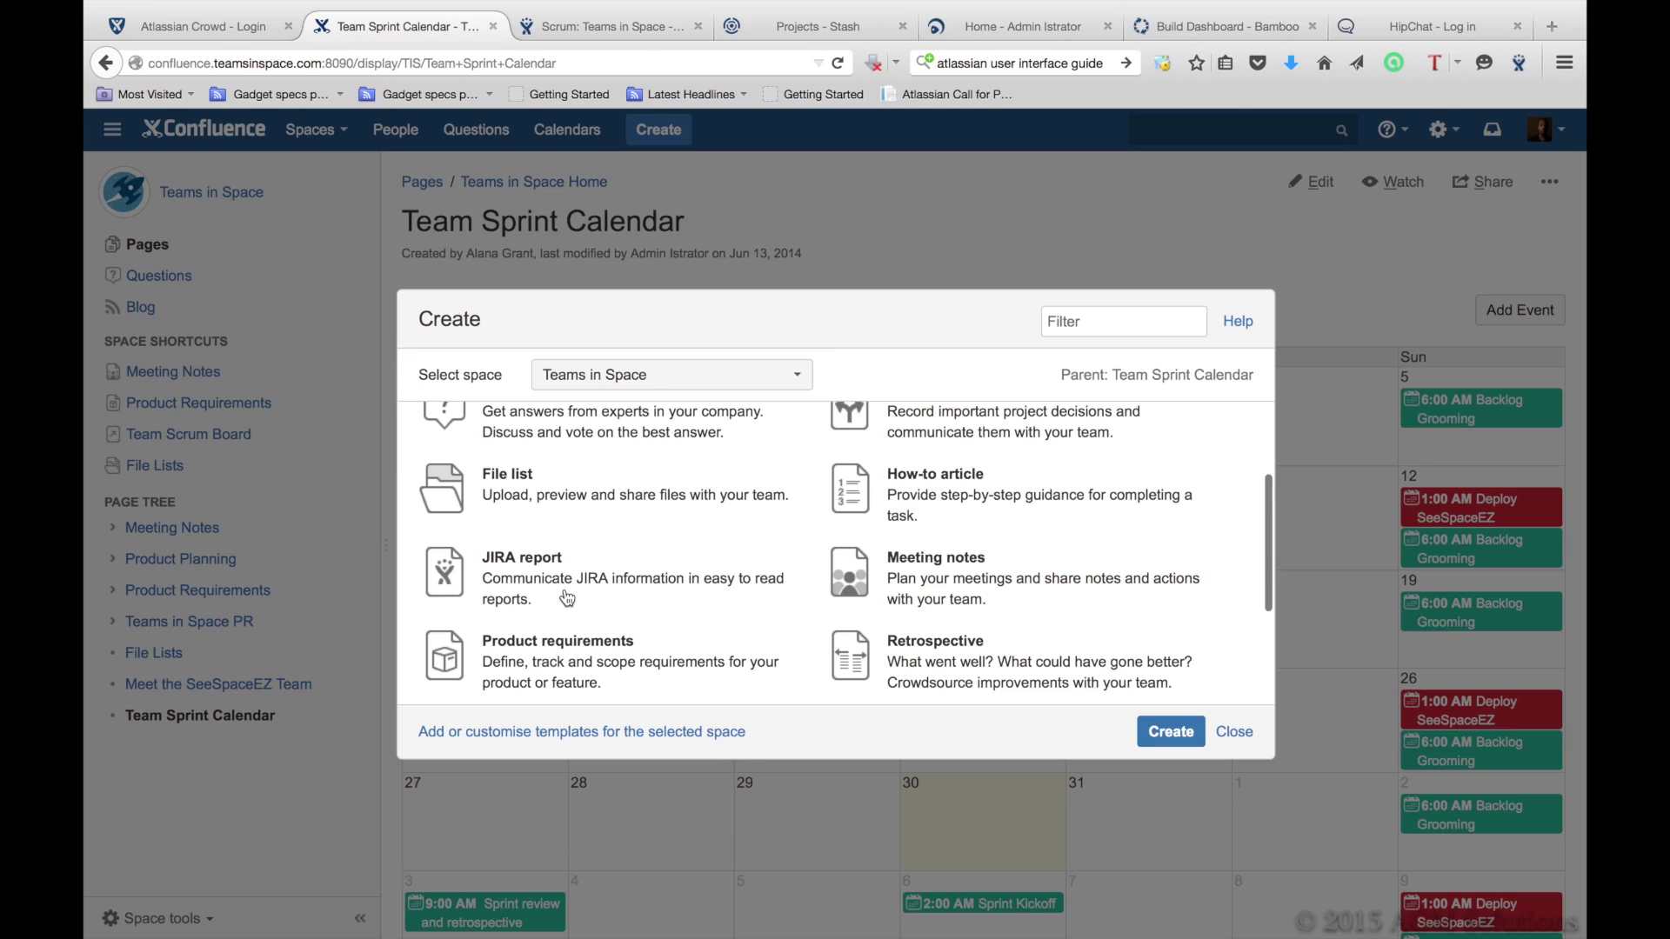
# Step: Create a JIRA status report for the Teams in Space project from the JIRA report template
pyautogui.click(567, 597)
pyautogui.click(1172, 731)
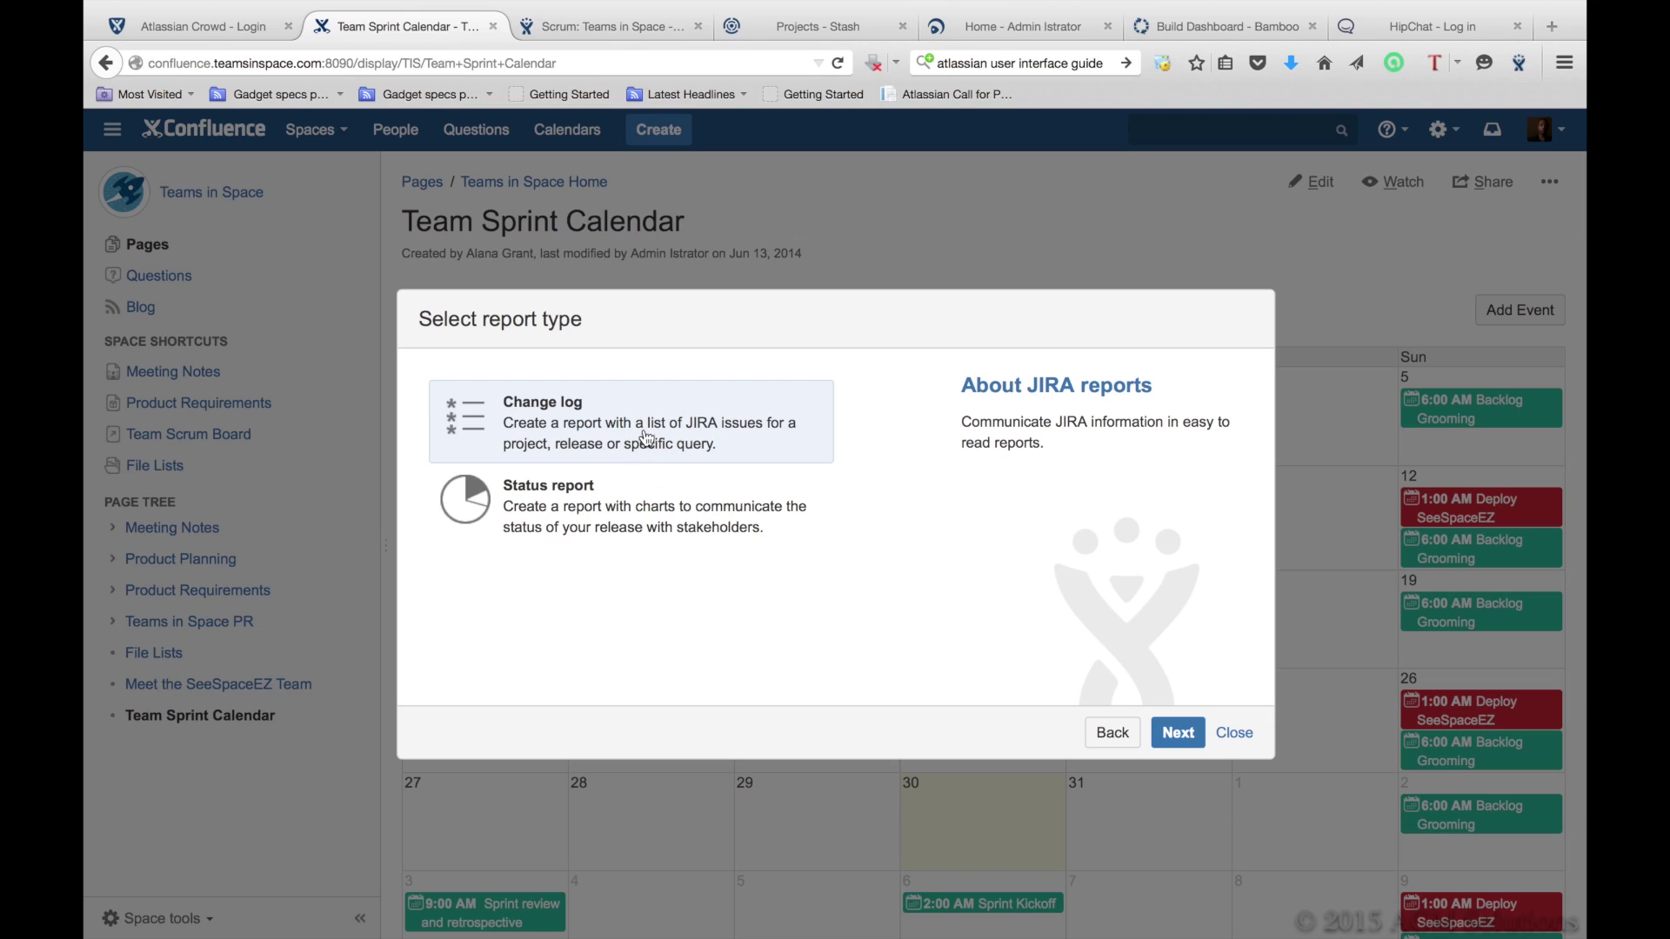
pyautogui.click(572, 526)
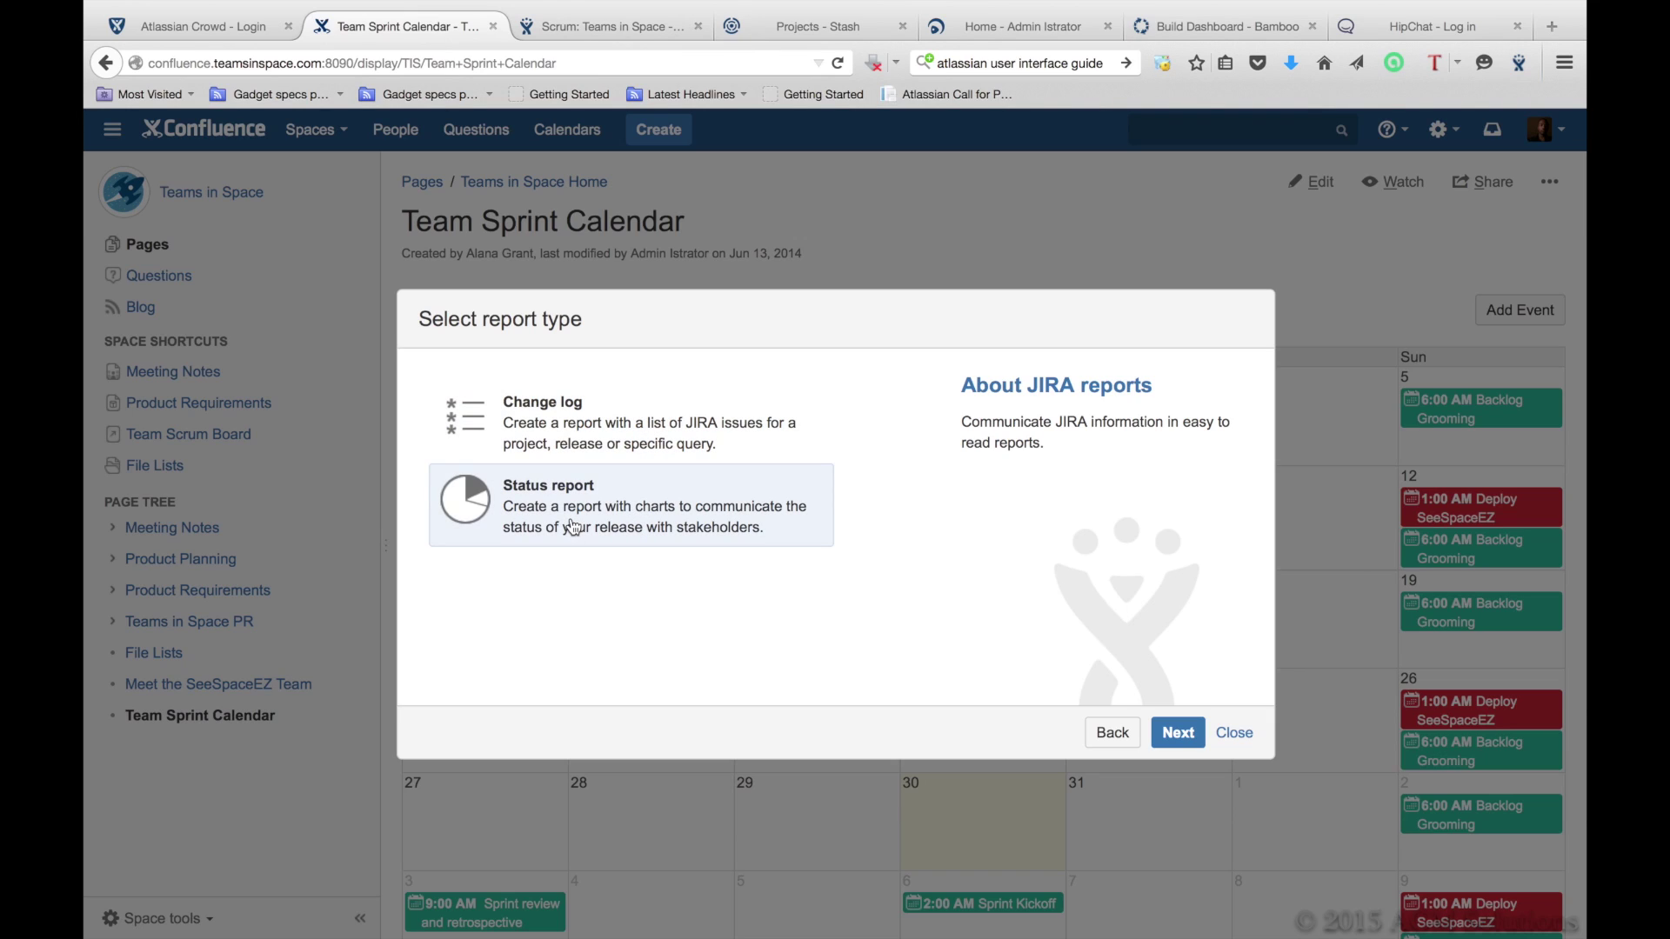
pyautogui.click(1178, 741)
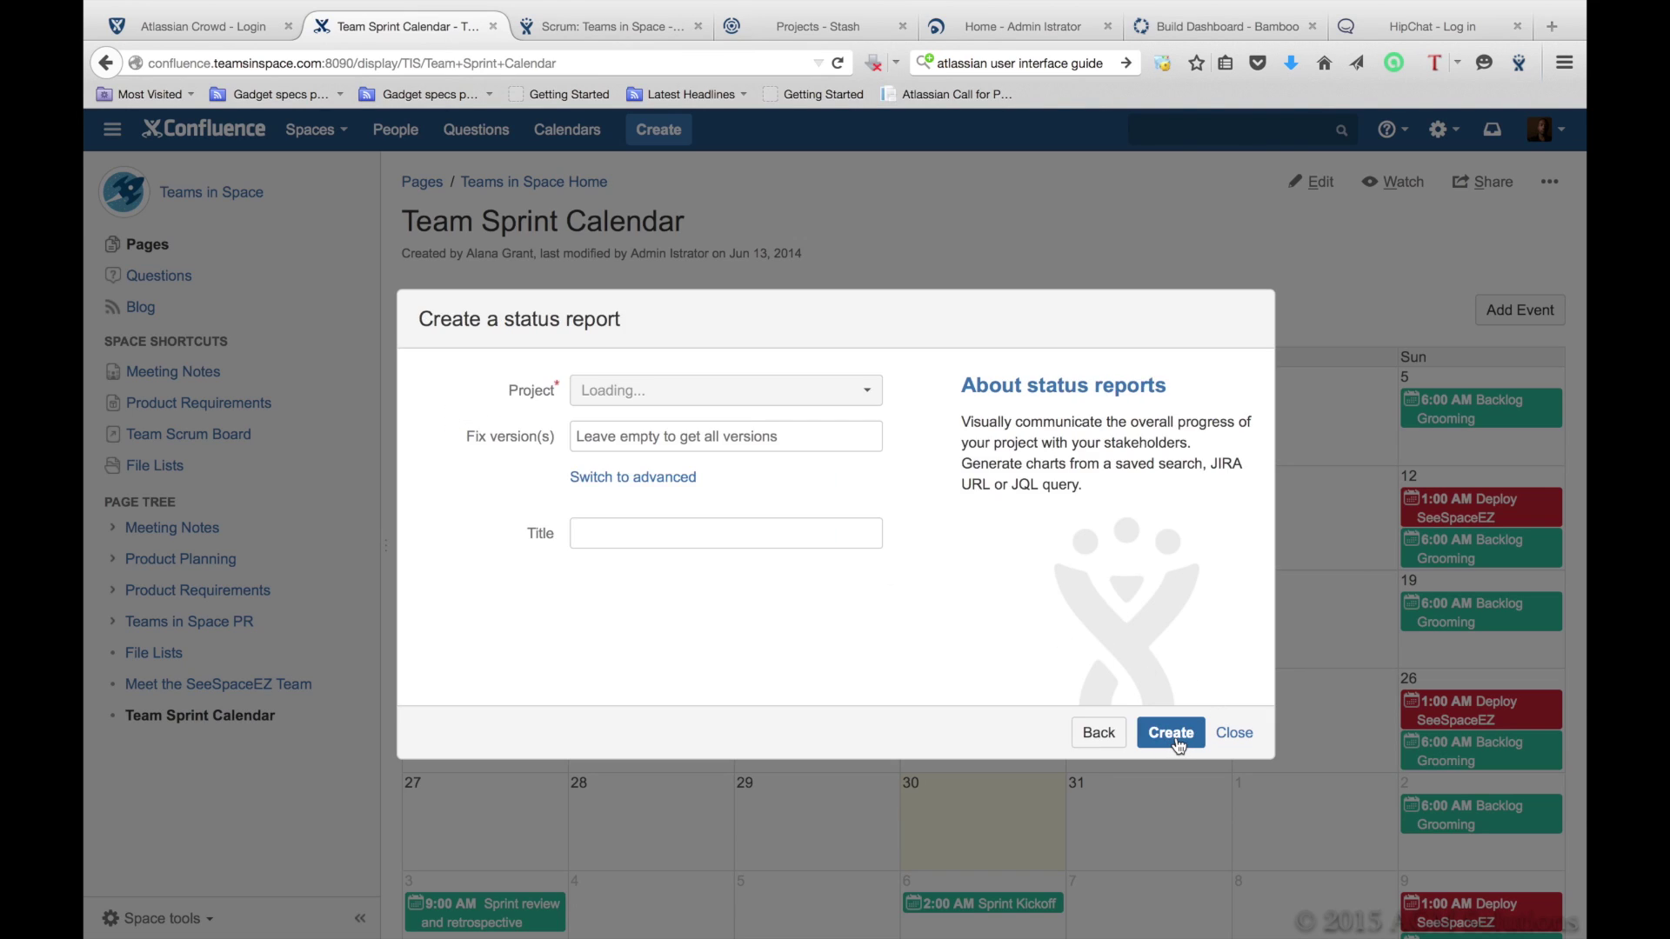
pyautogui.click(812, 386)
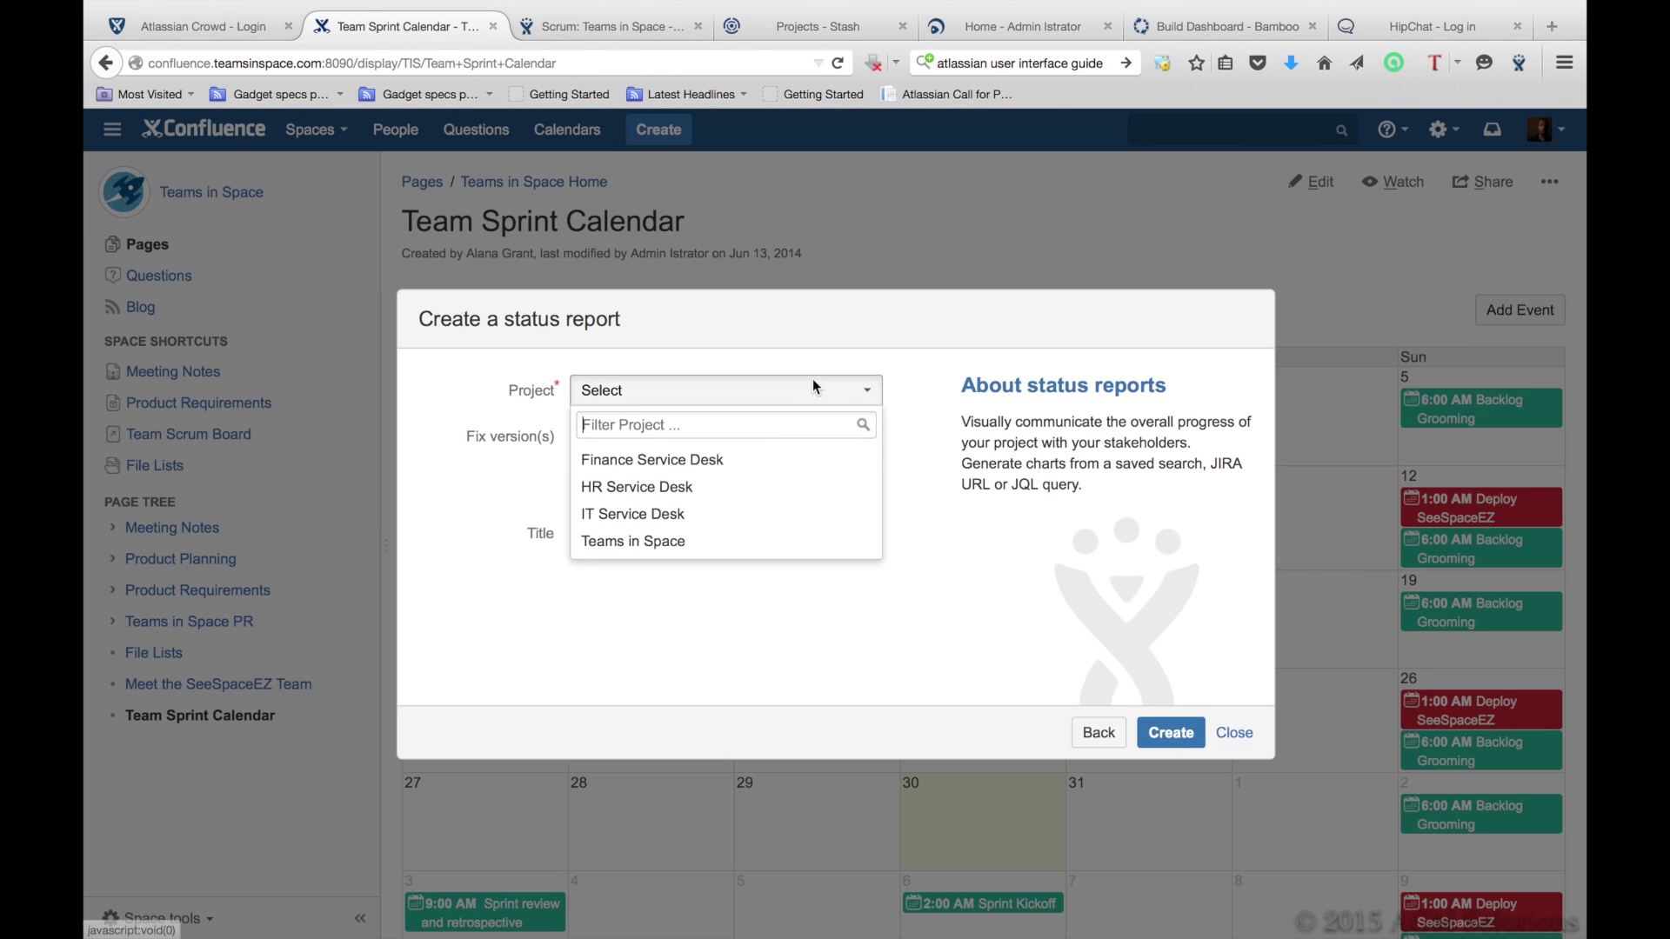
pyautogui.click(694, 545)
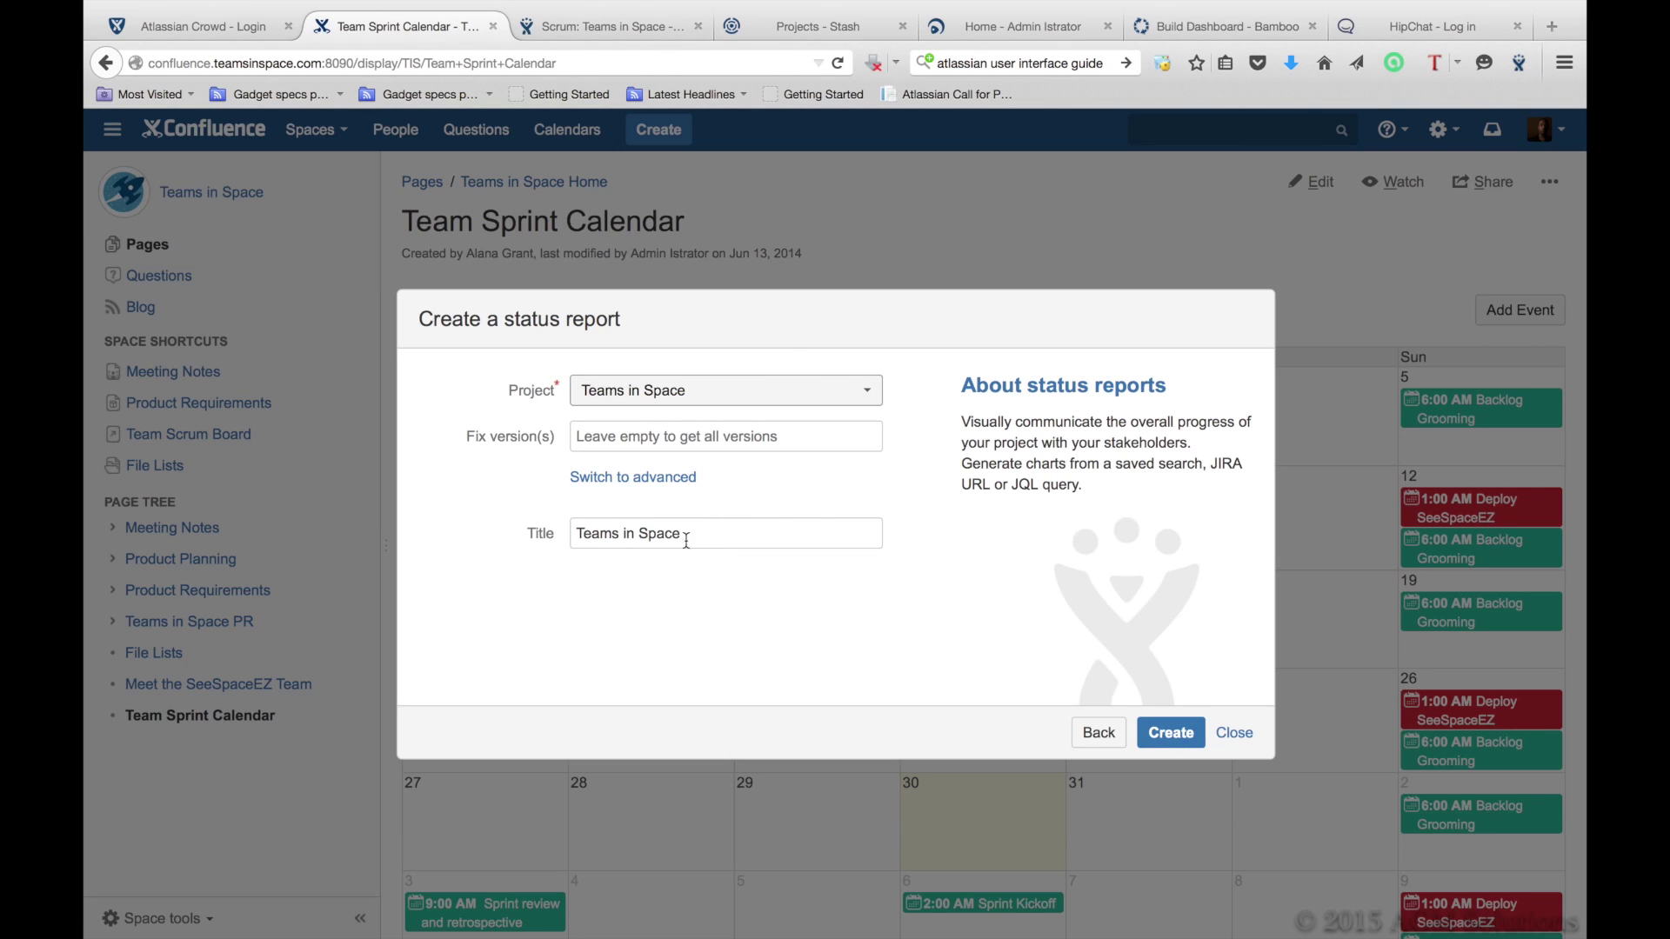
pyautogui.click(1171, 733)
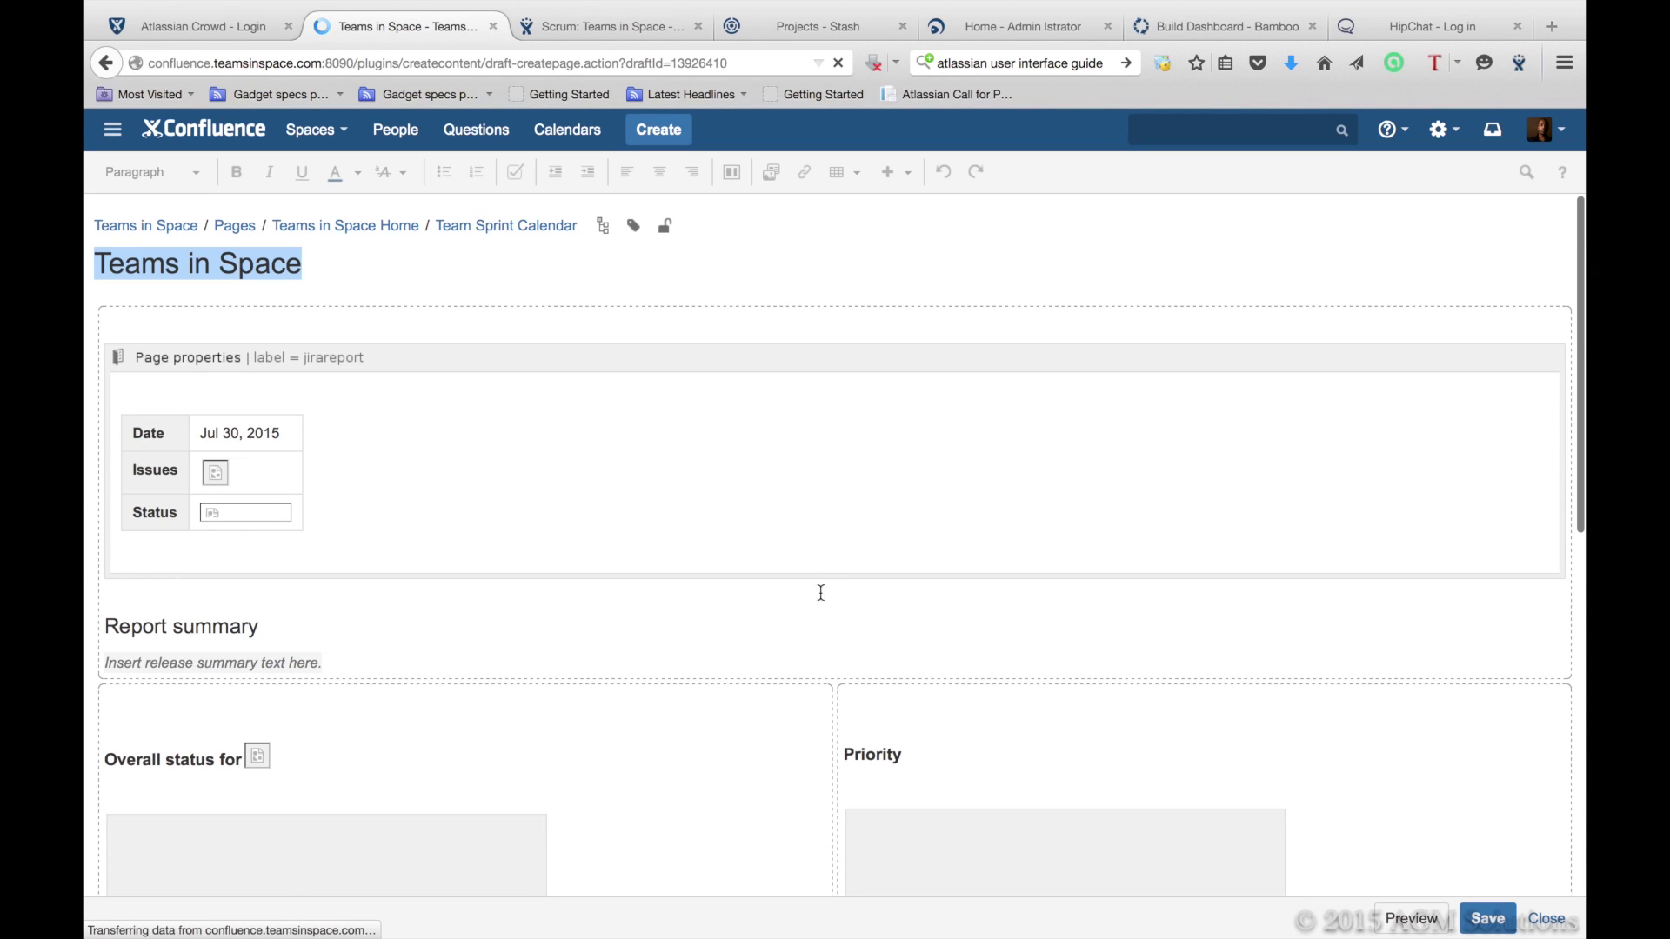
# Step: Save the 'Teams in Space' status report once its JIRA issue charts render
pyautogui.scroll(-3, 1125, 647)
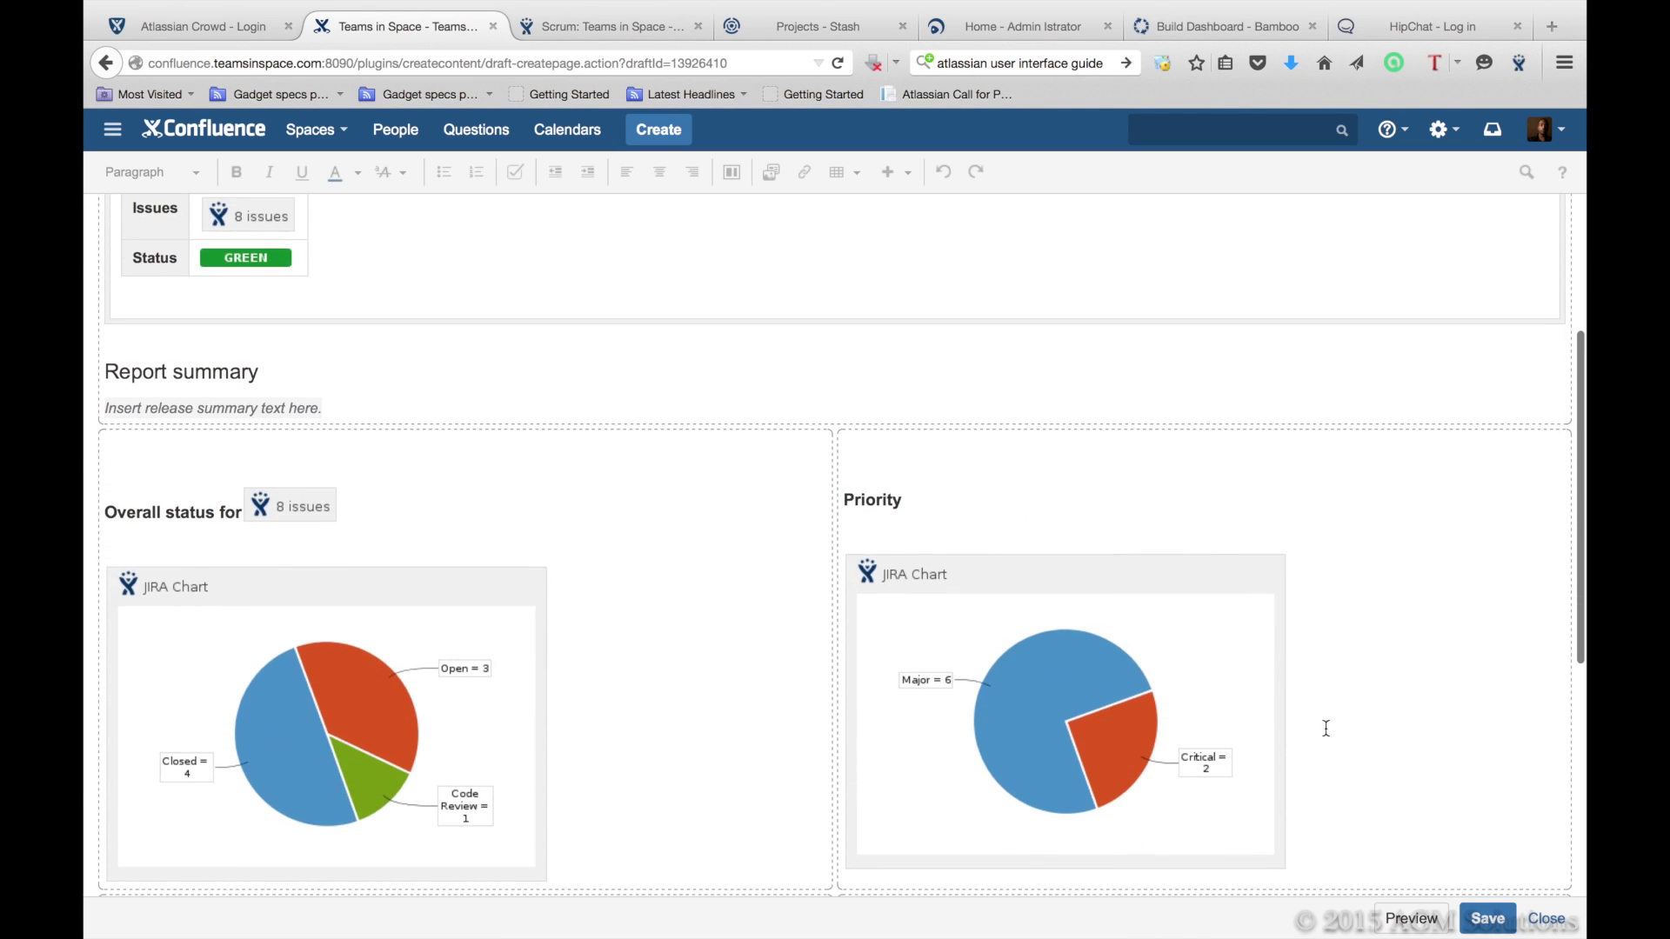
pyautogui.click(1487, 919)
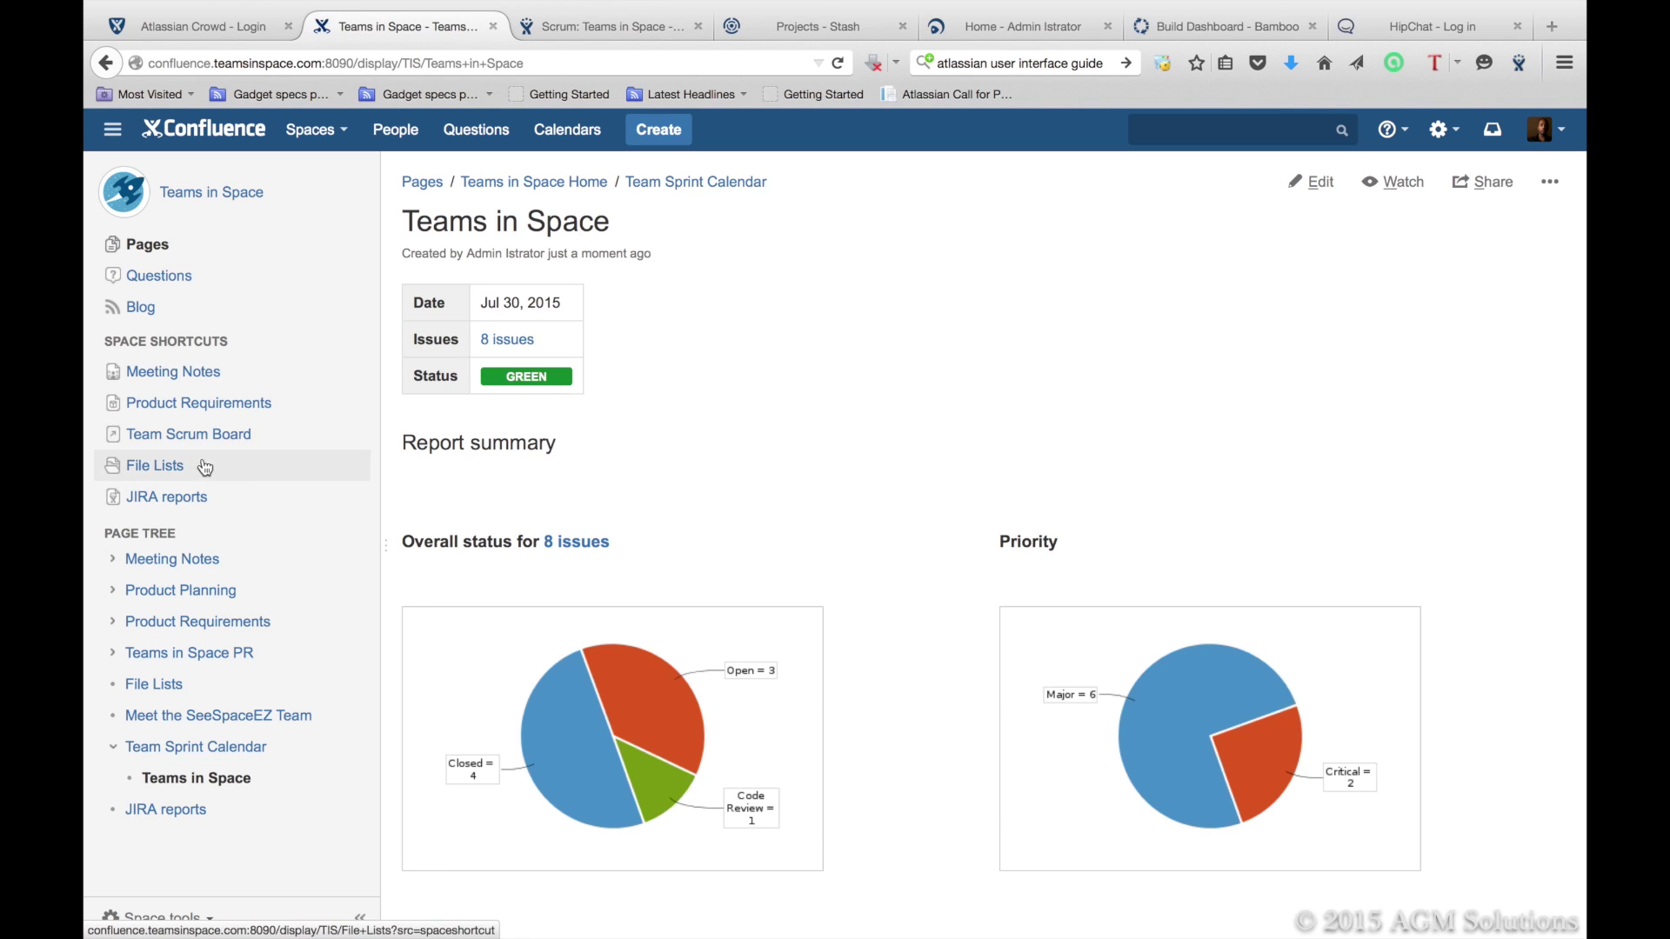
# Step: Open the report's '8 issues' JIRA search in a new tab, then return to the report
pyautogui.scroll(-4, 793, 558)
pyautogui.scroll(-4, 793, 558)
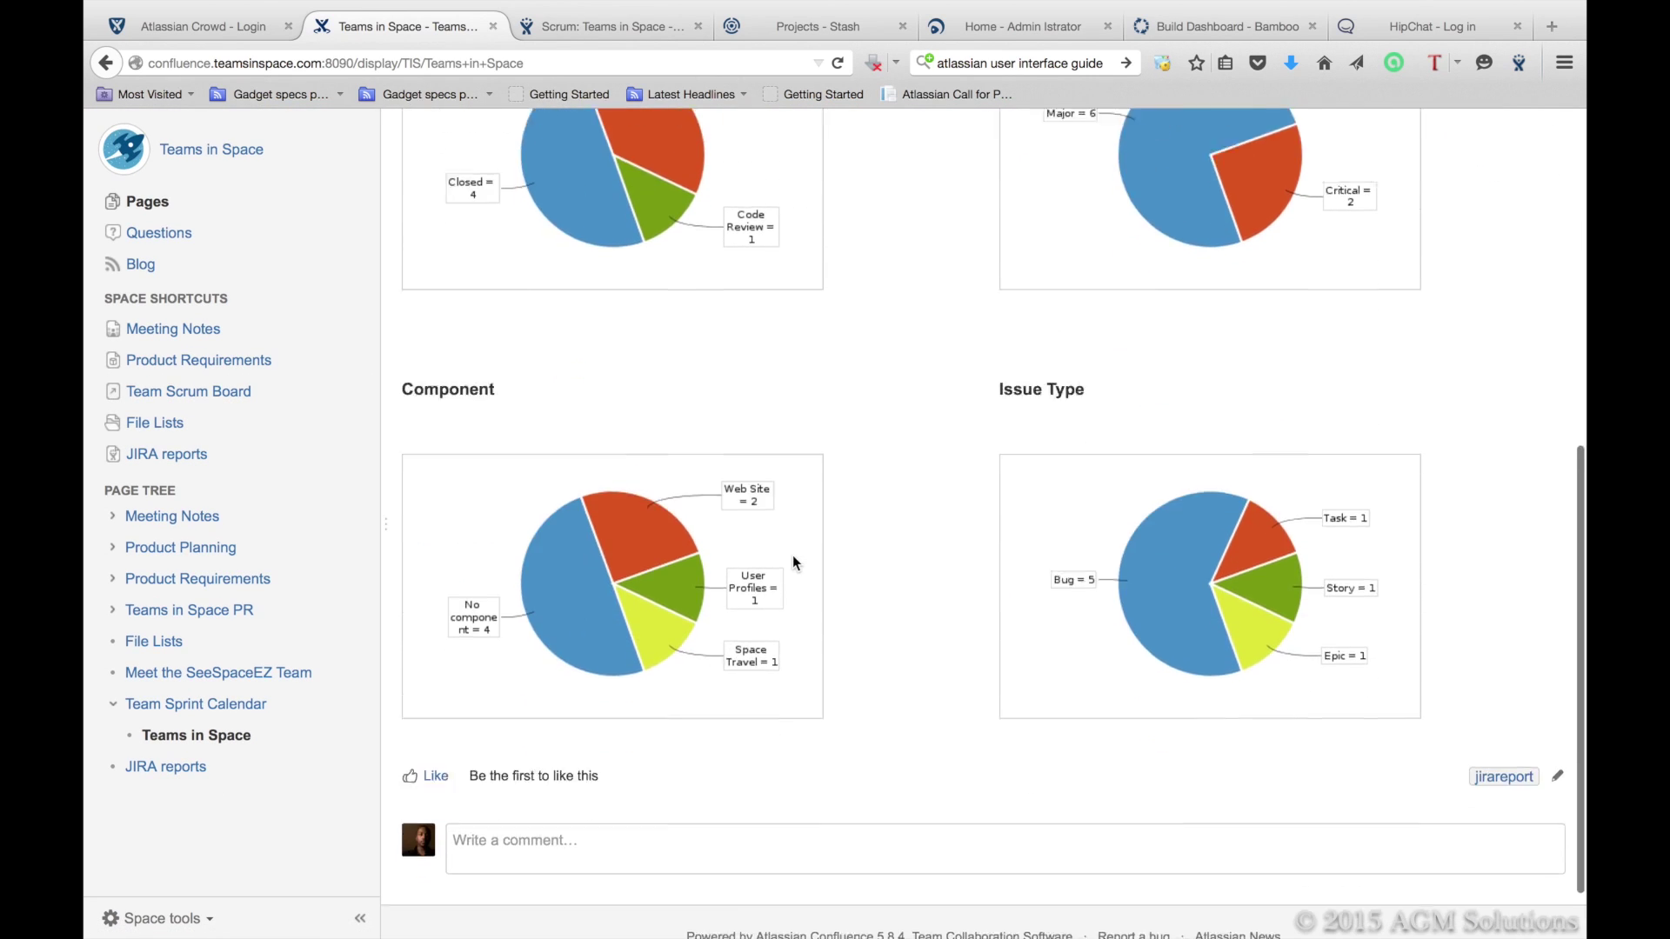
pyautogui.scroll(6, 794, 558)
pyautogui.scroll(2, 793, 562)
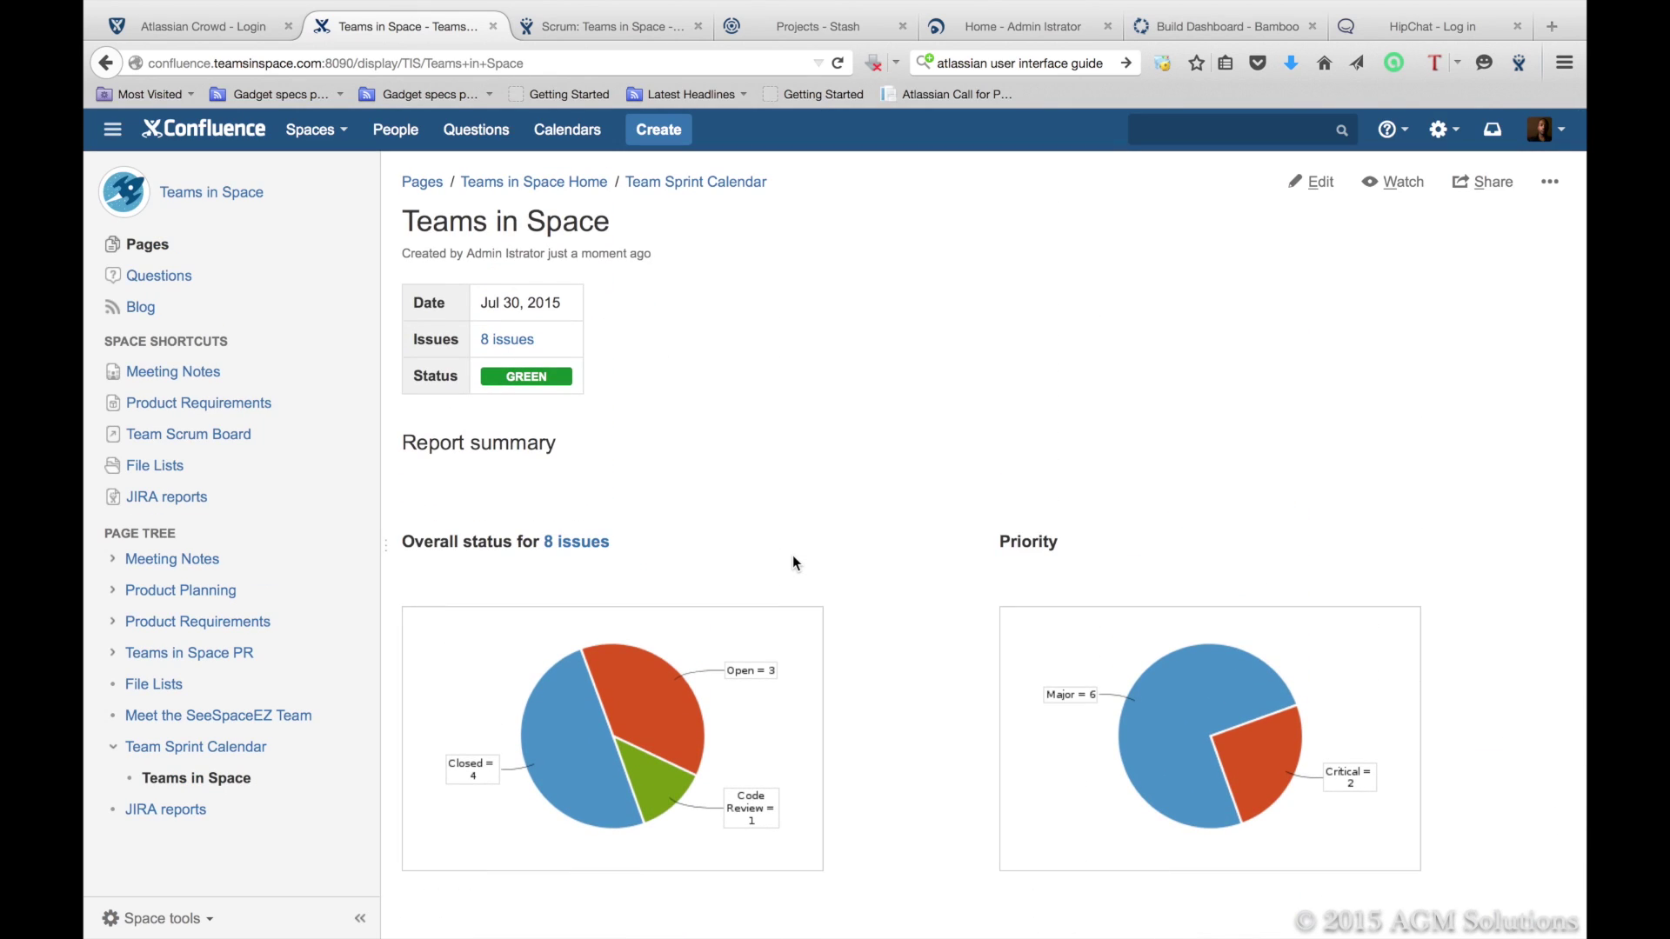
pyautogui.rightClick(587, 544)
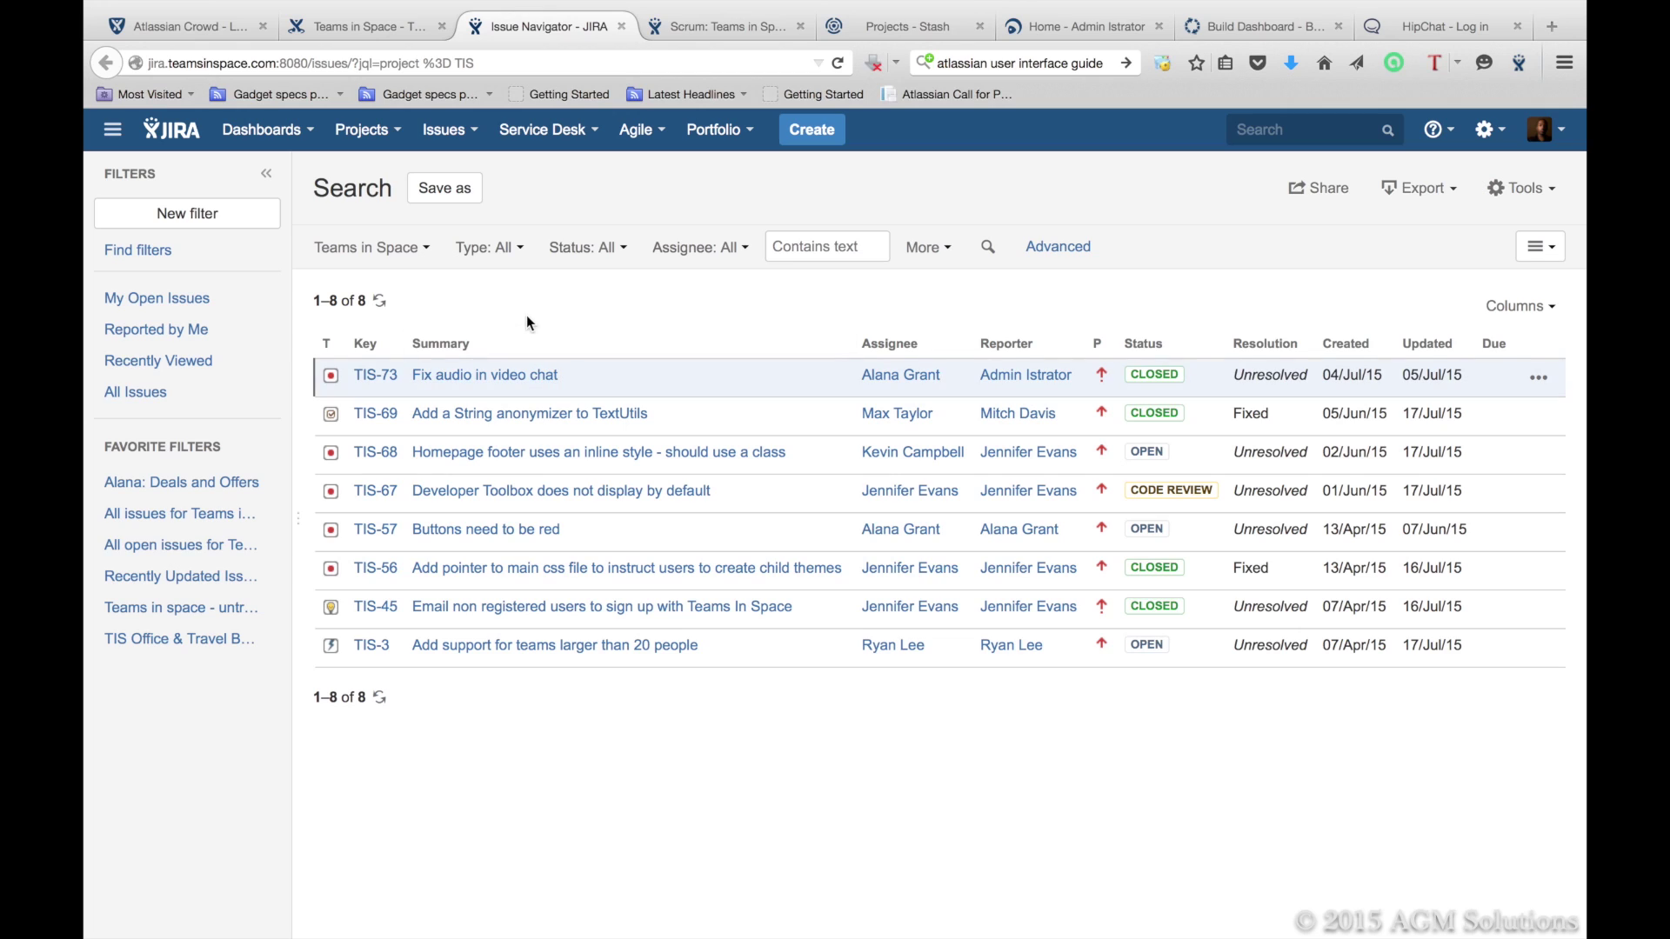
pyautogui.click(374, 31)
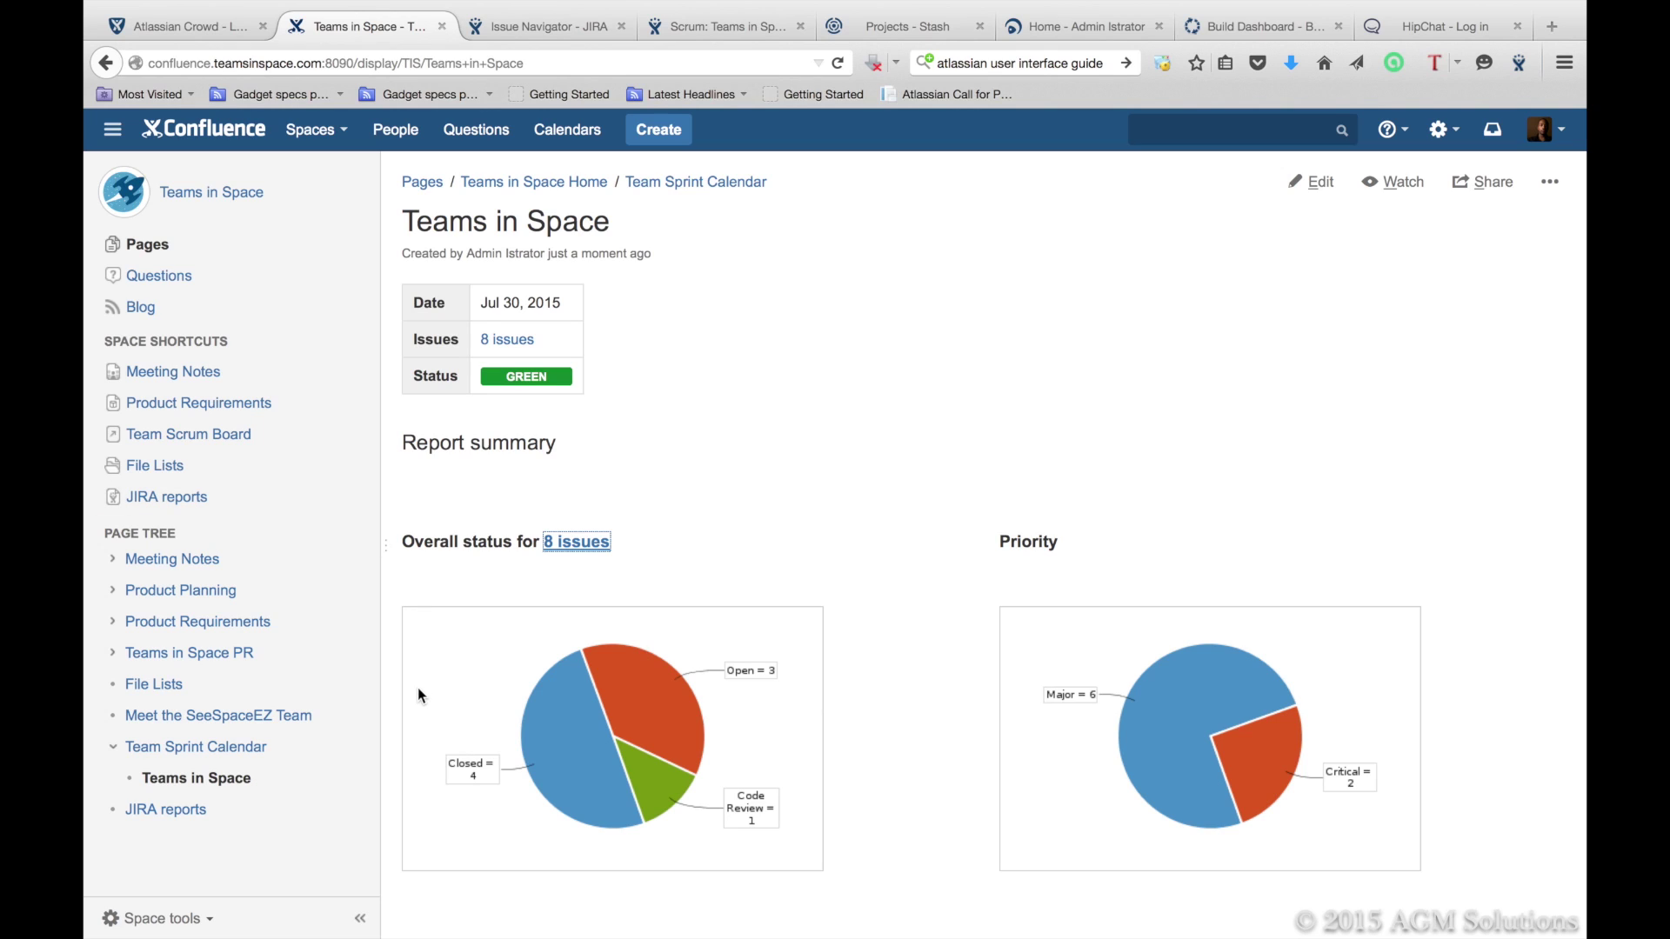
# Step: Open the Team Scrum Board's Sprint 6 board in a new tab, then return to the report
pyautogui.scroll(-3, 418, 691)
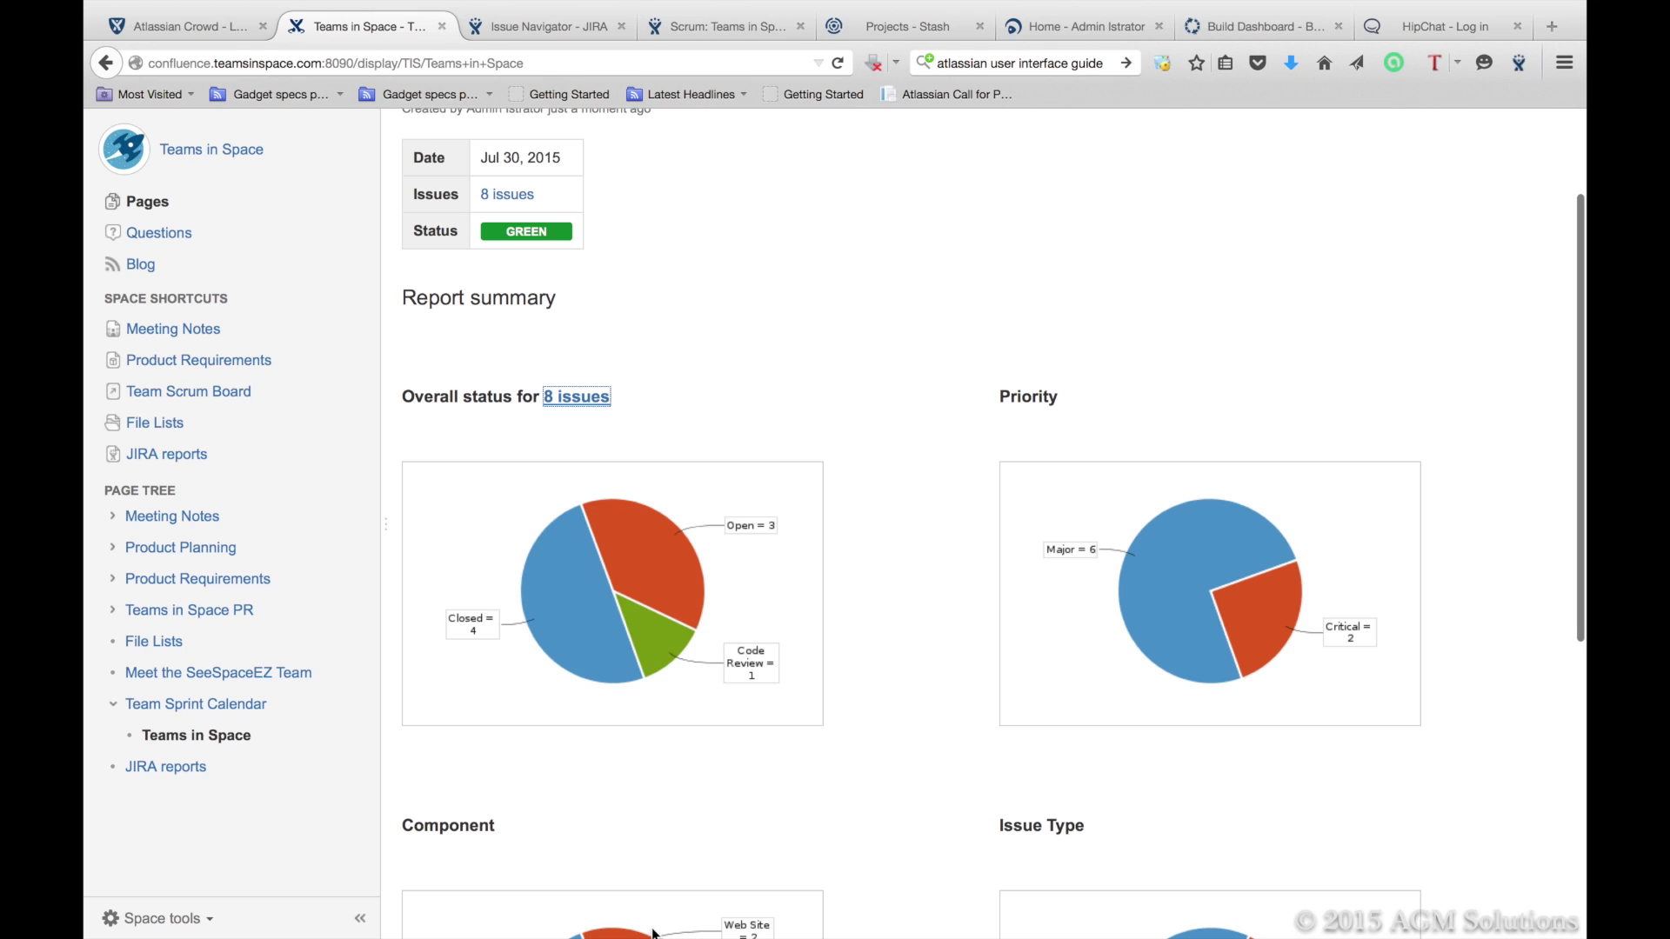
pyautogui.rightClick(218, 395)
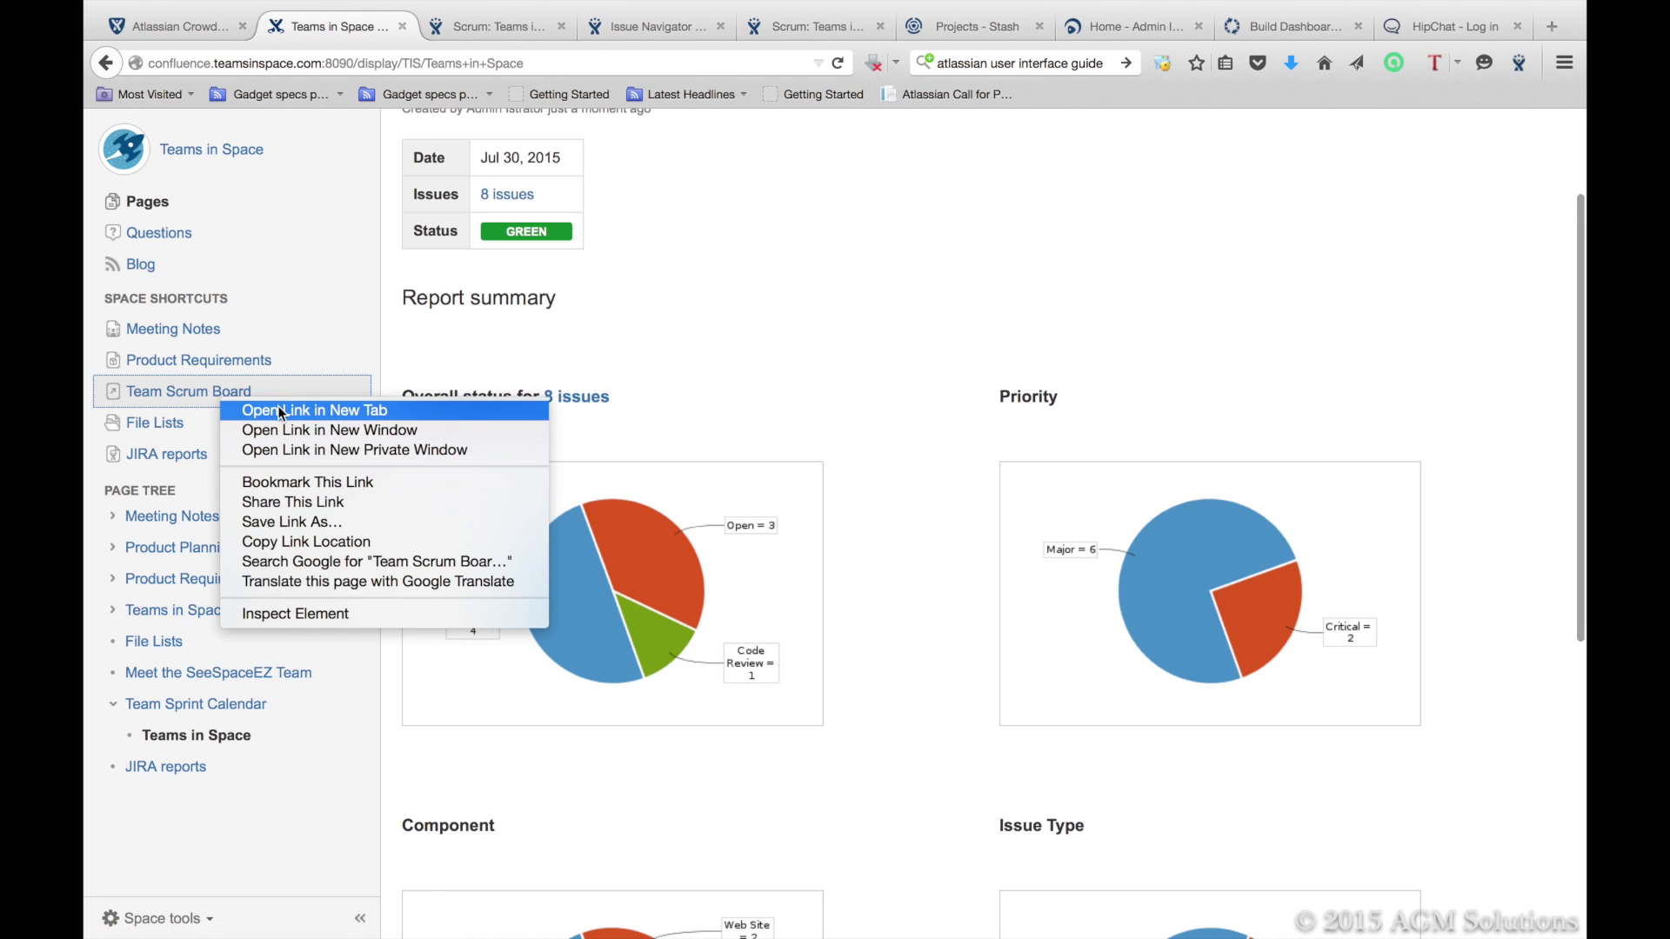
pyautogui.click(278, 407)
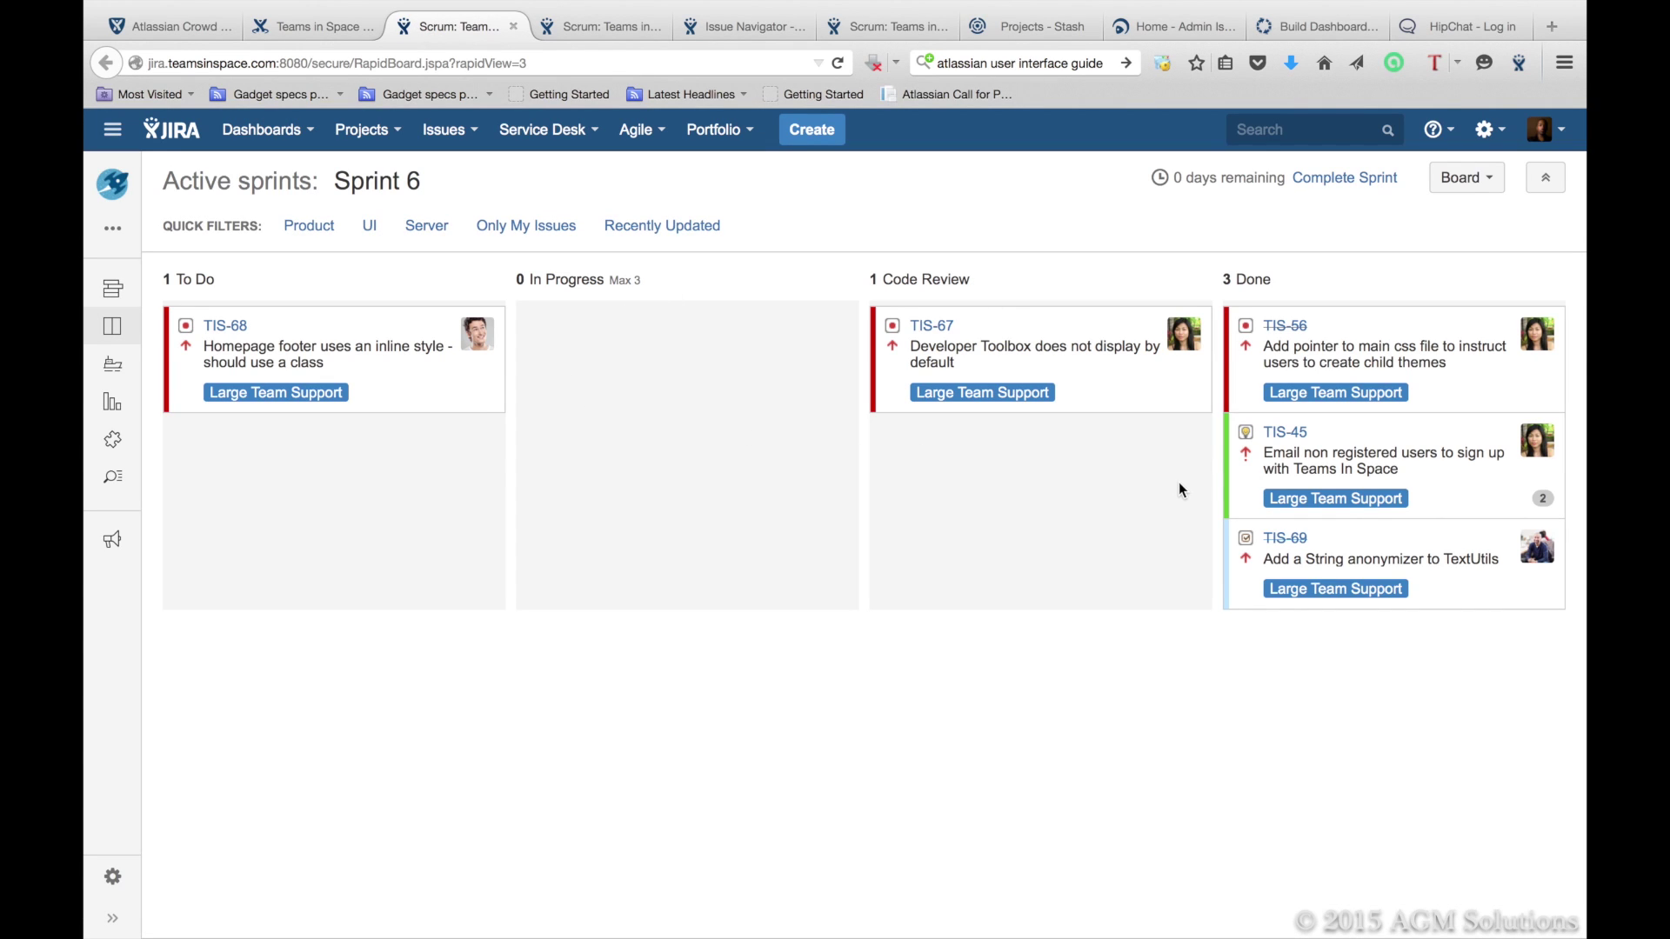
pyautogui.click(303, 28)
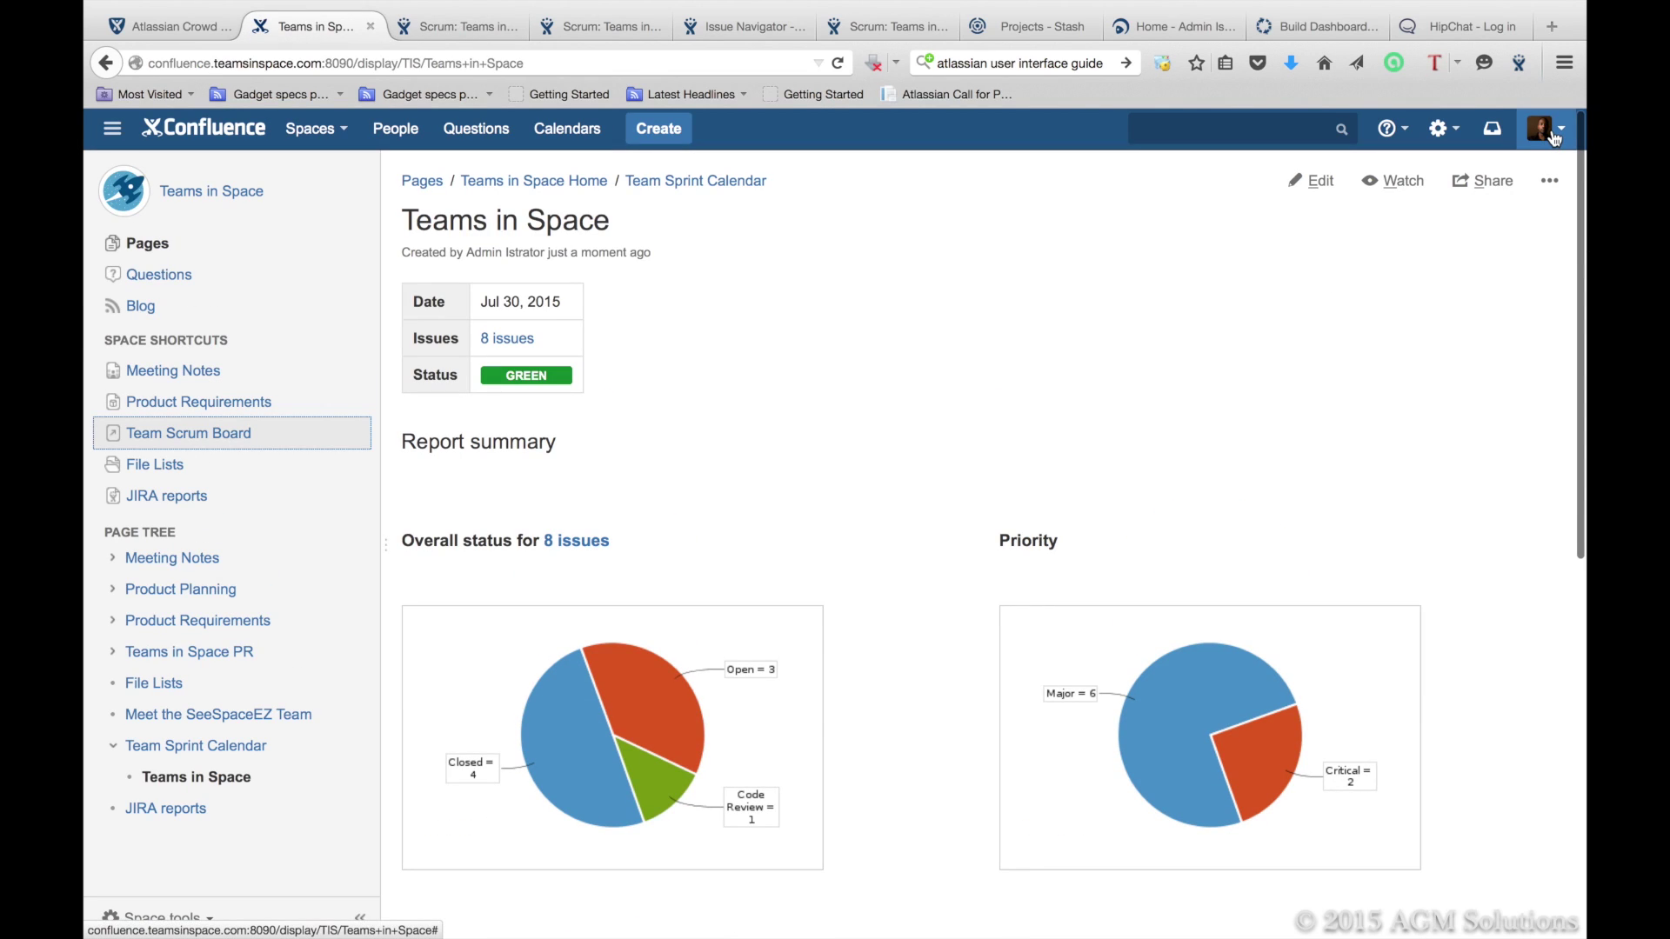
# Step: Show the Teams in Space Home page's attachments, listing confluence_rgb_blue_stacked.png (15 kB)
pyautogui.click(1550, 181)
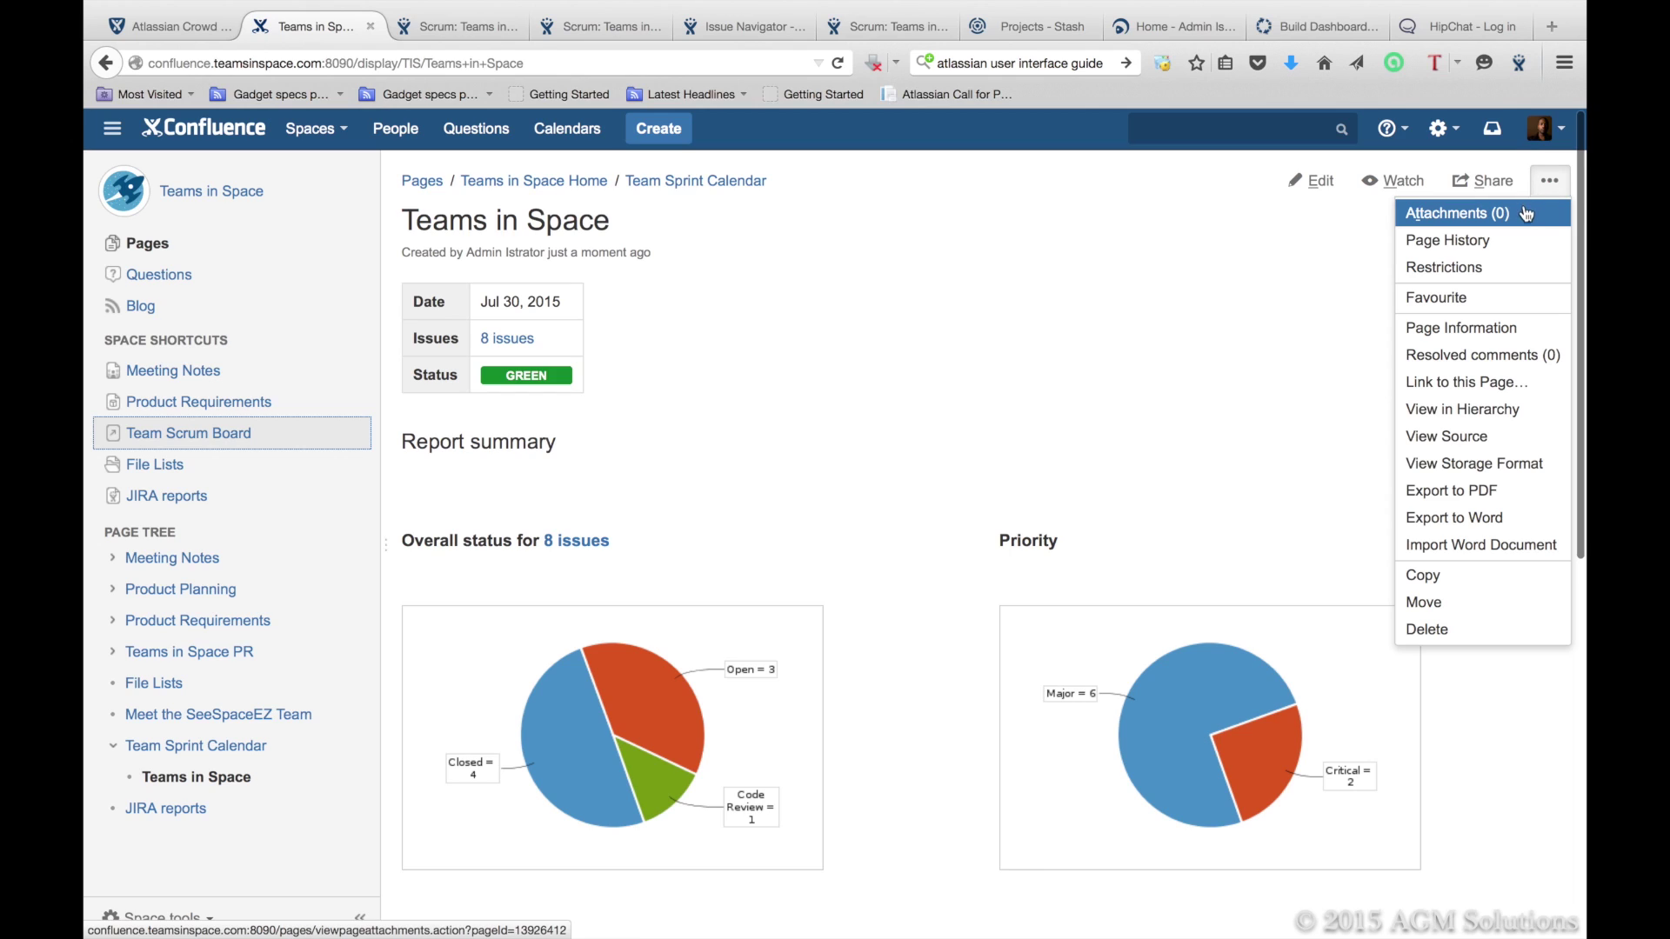
pyautogui.click(212, 191)
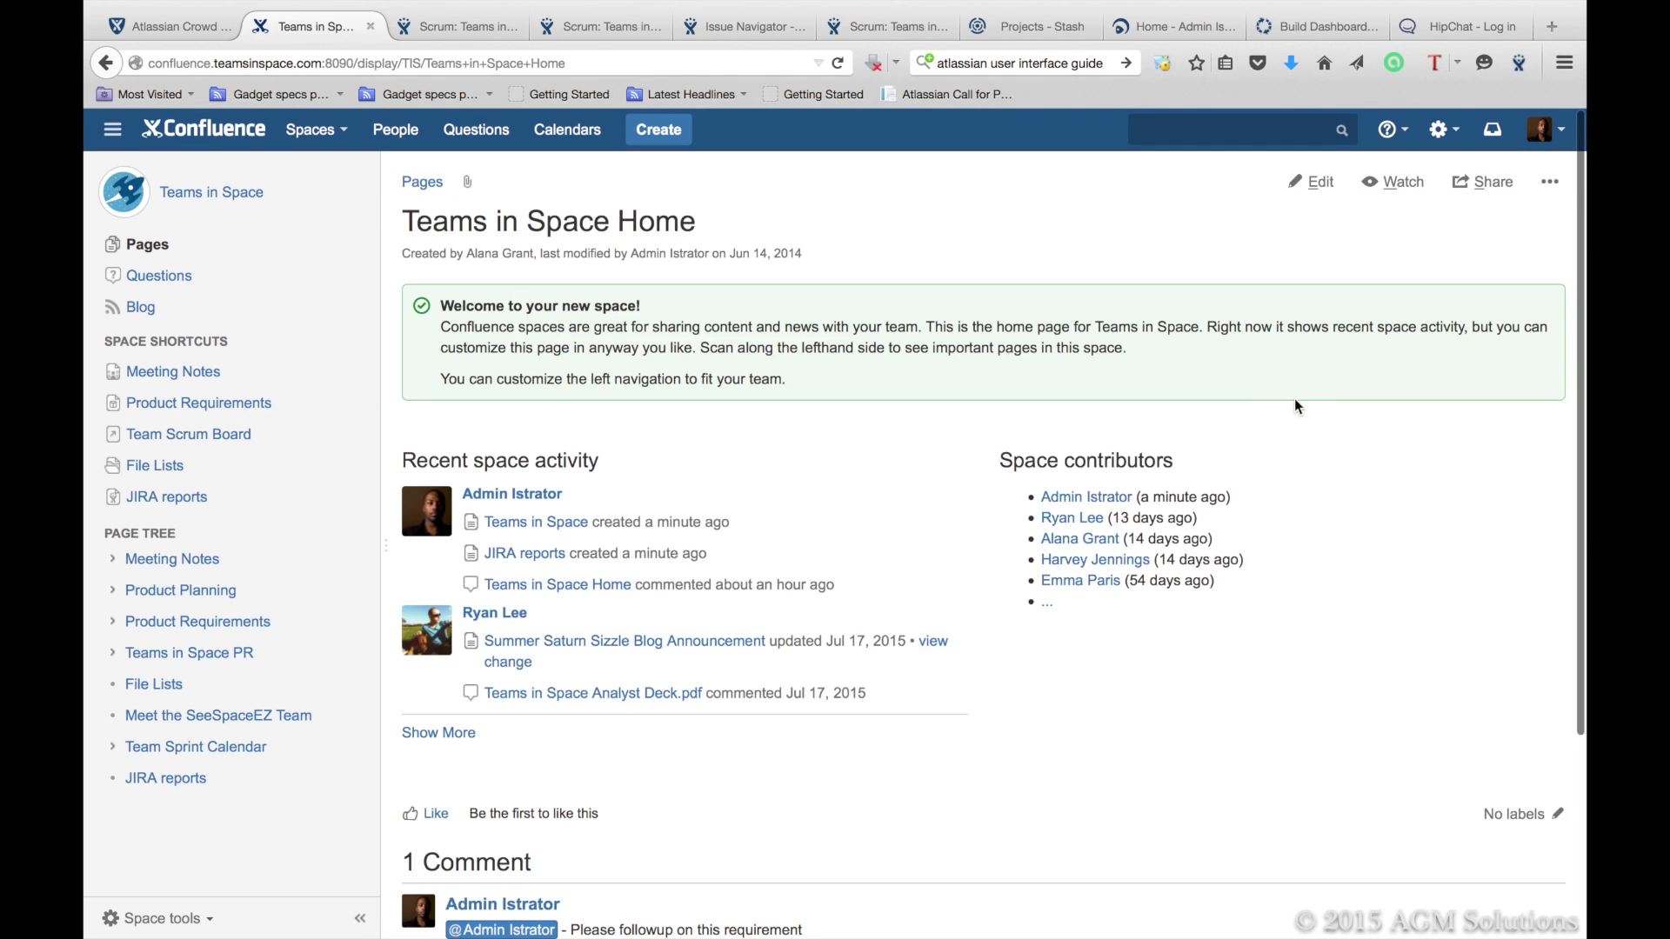
pyautogui.click(1550, 182)
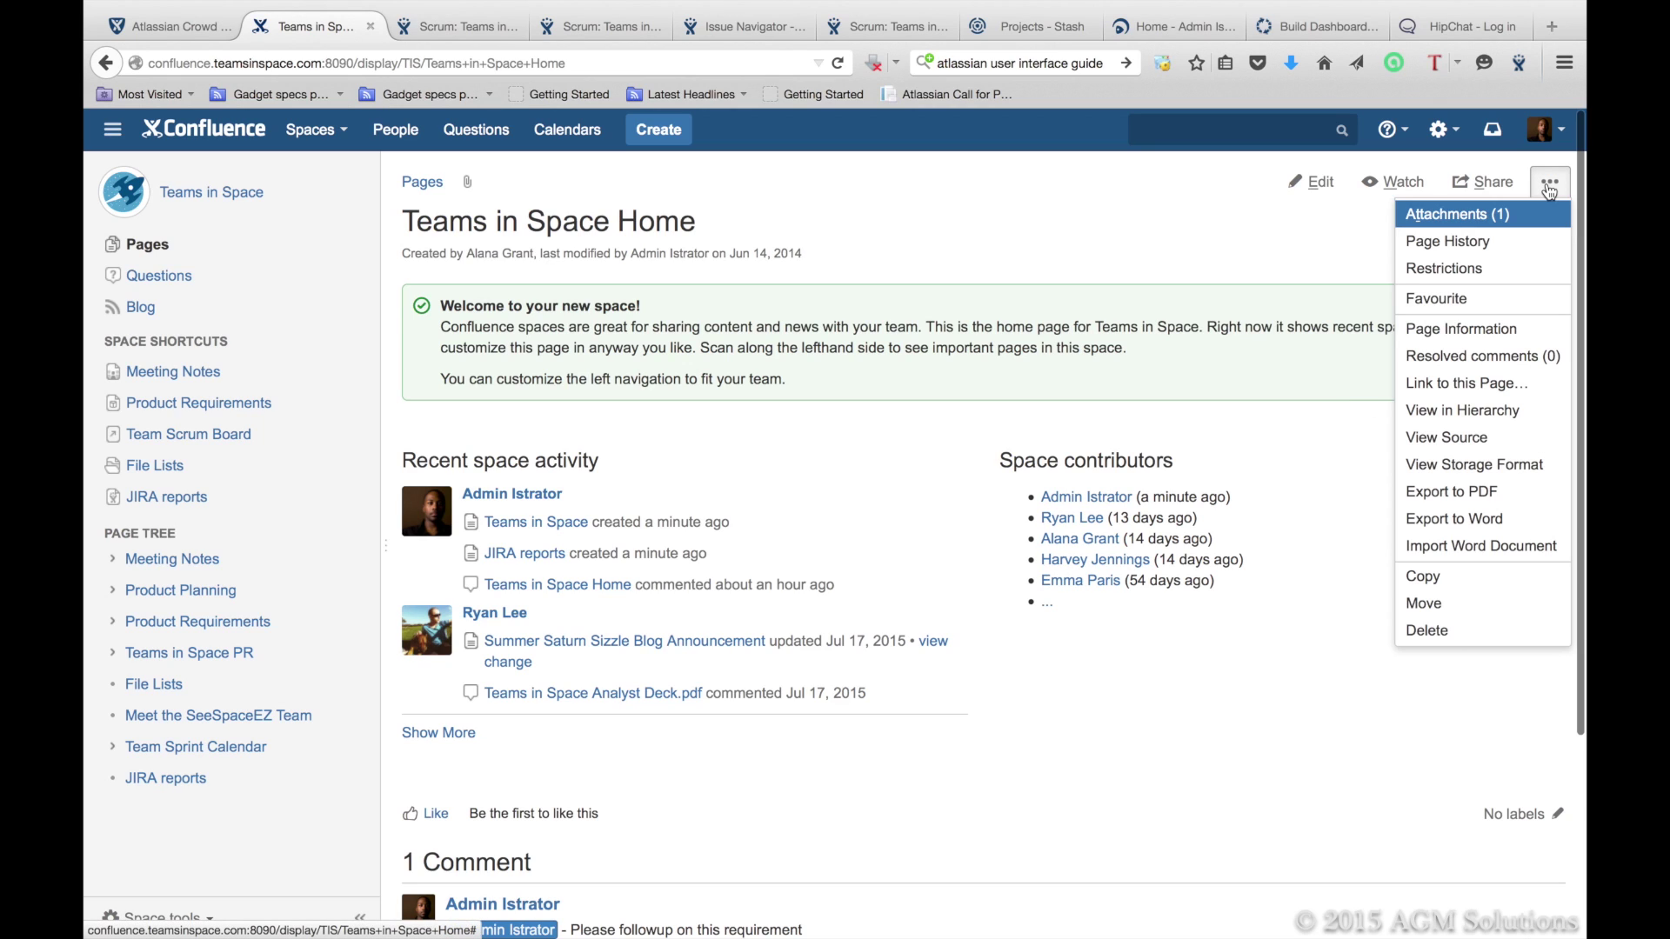
pyautogui.click(1483, 219)
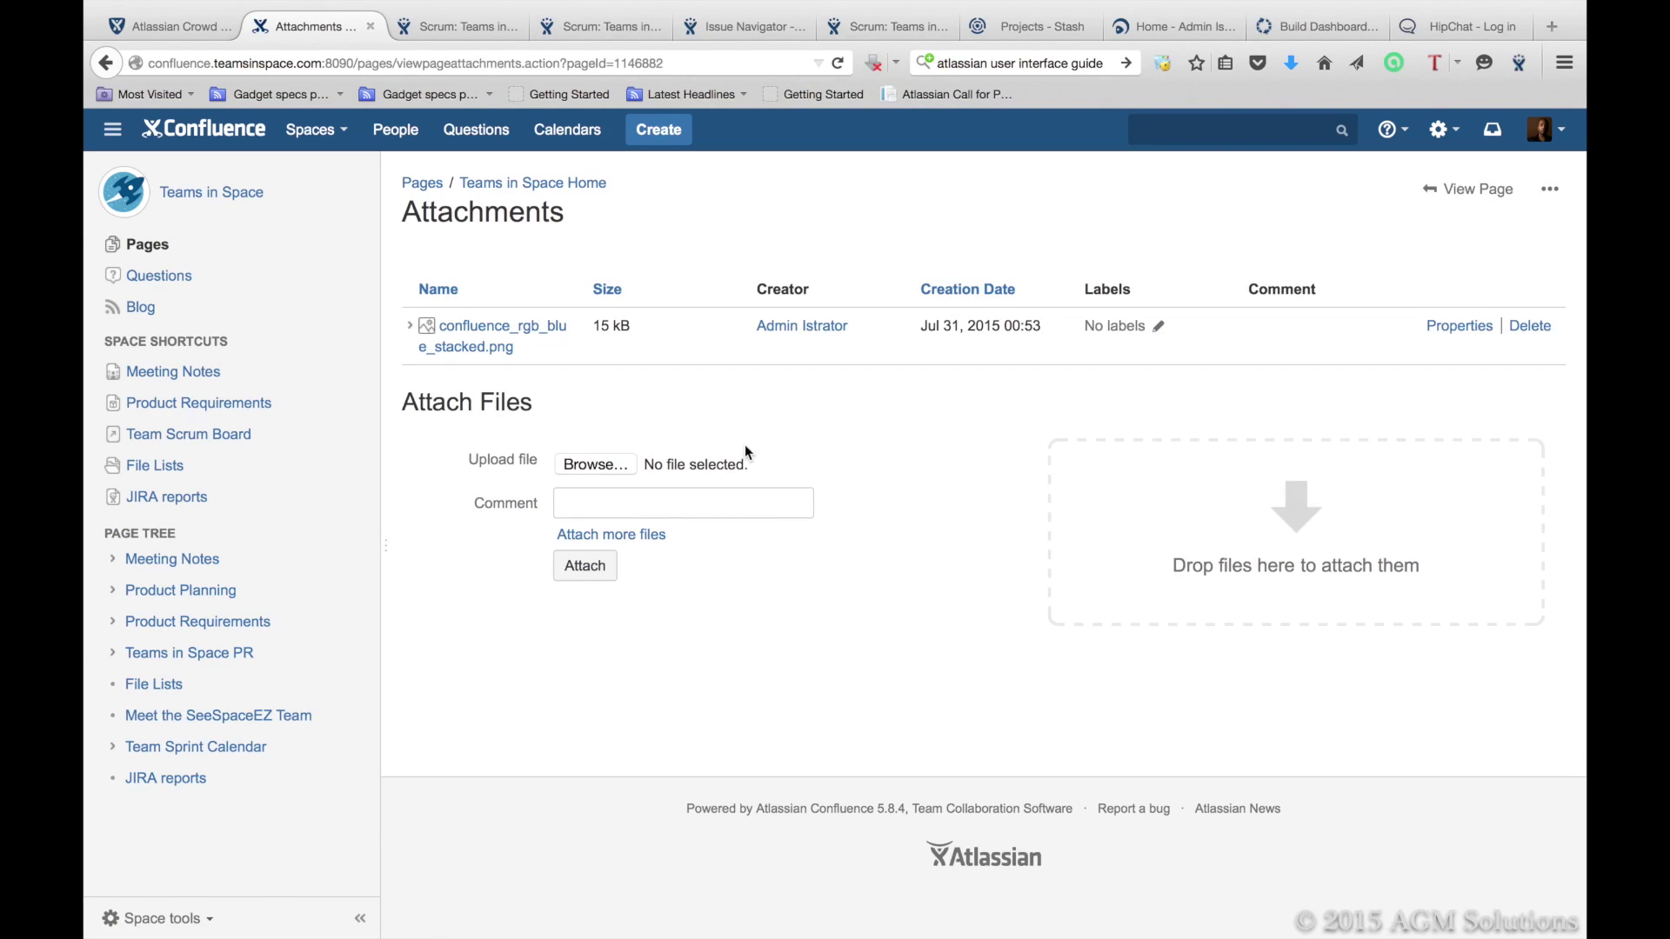
pyautogui.click(483, 335)
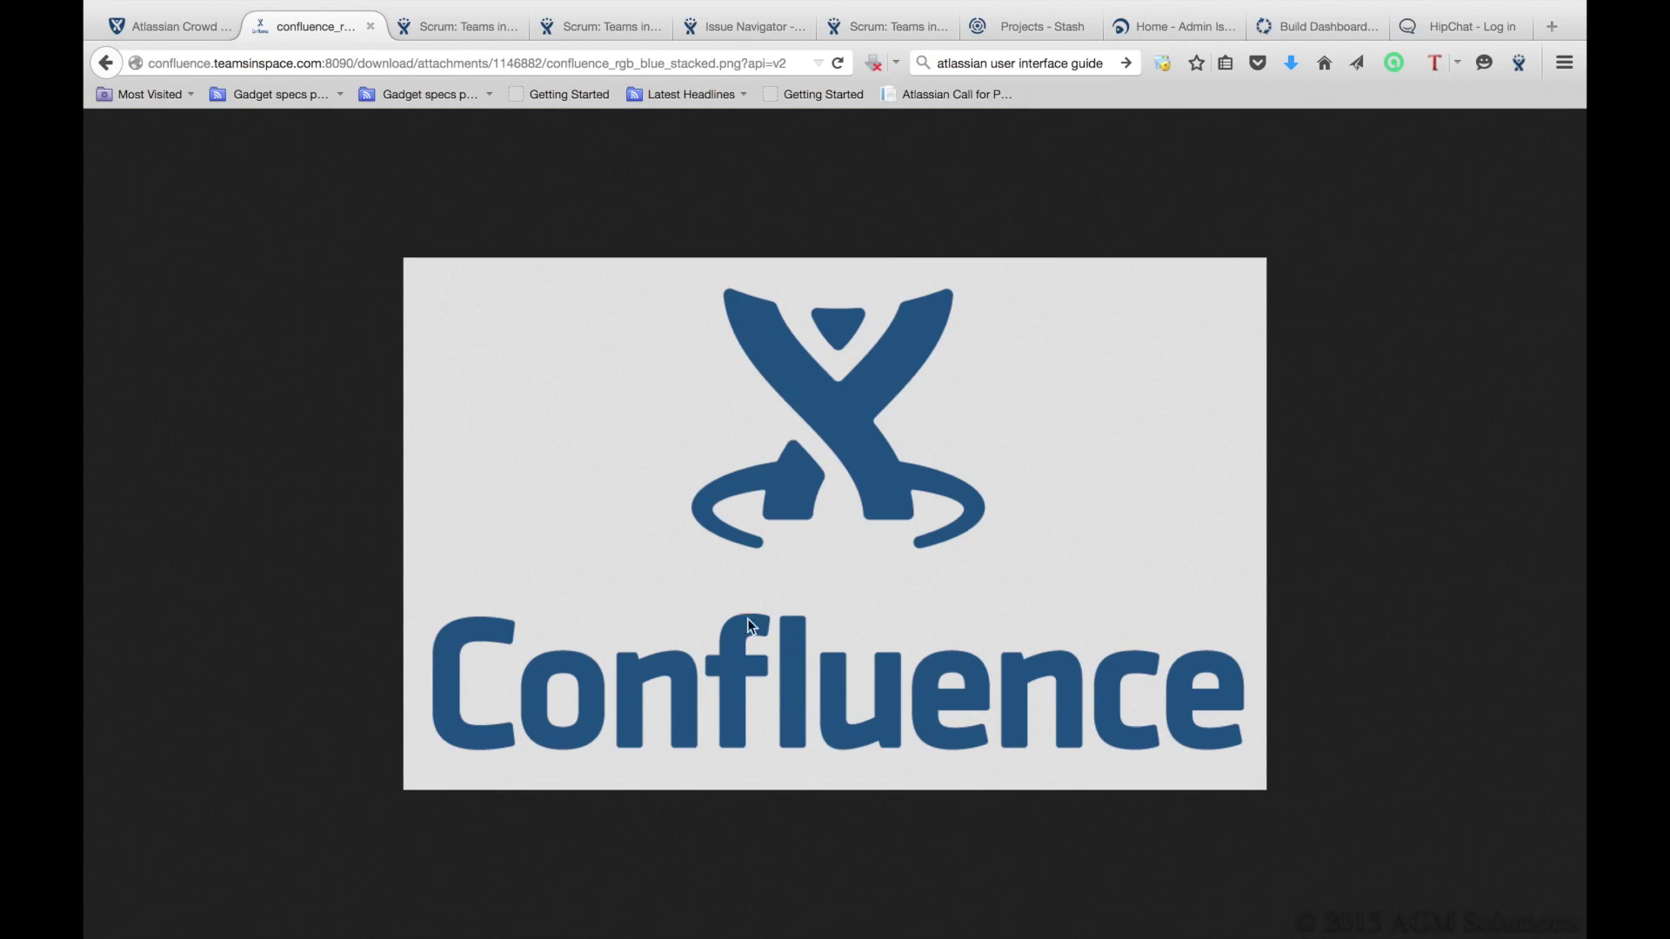
pyautogui.click(105, 64)
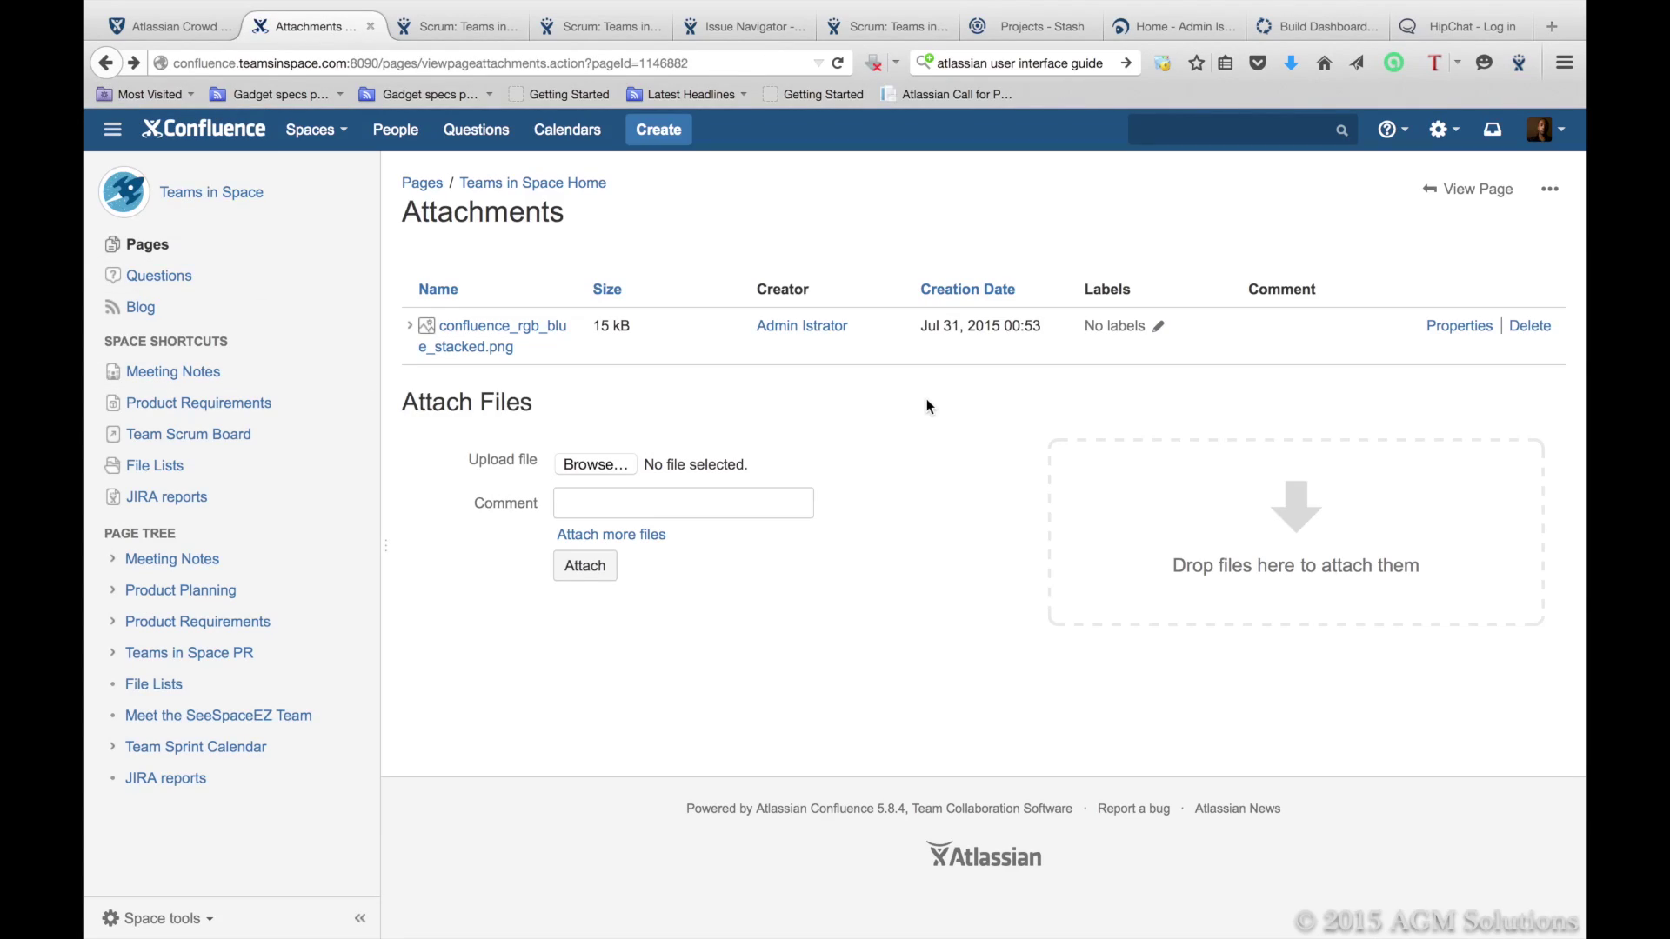